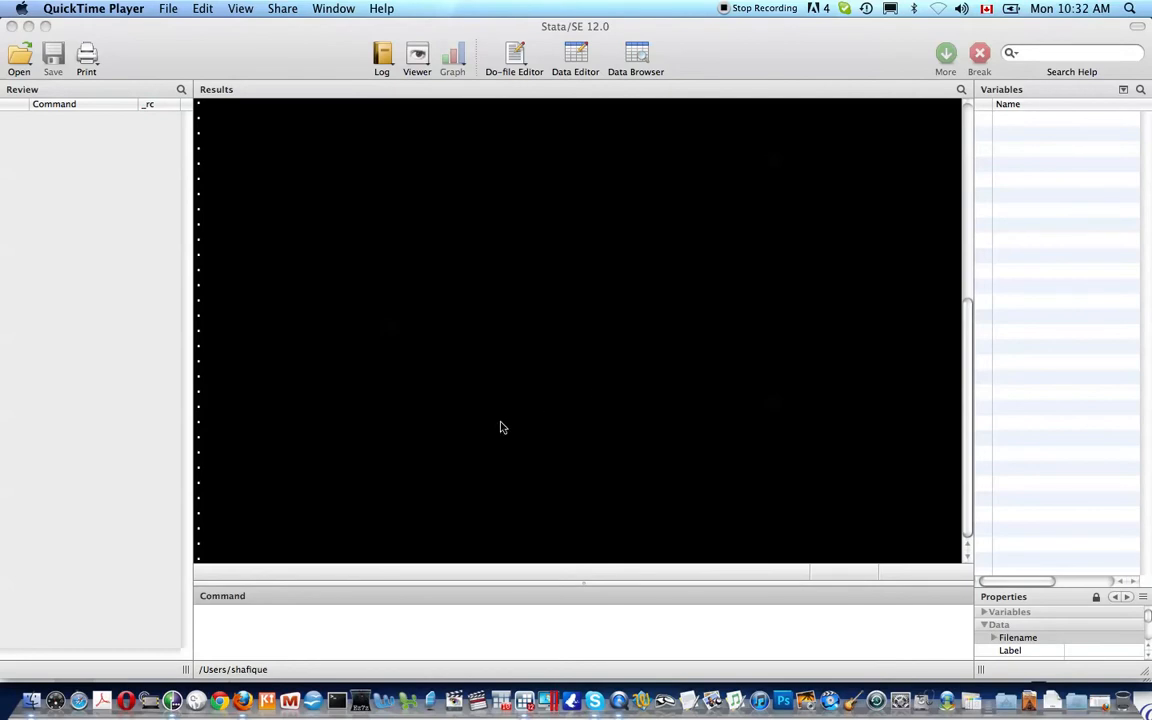
Display the result of the expression 2^4+3 with the di command.
left_click(397, 639)
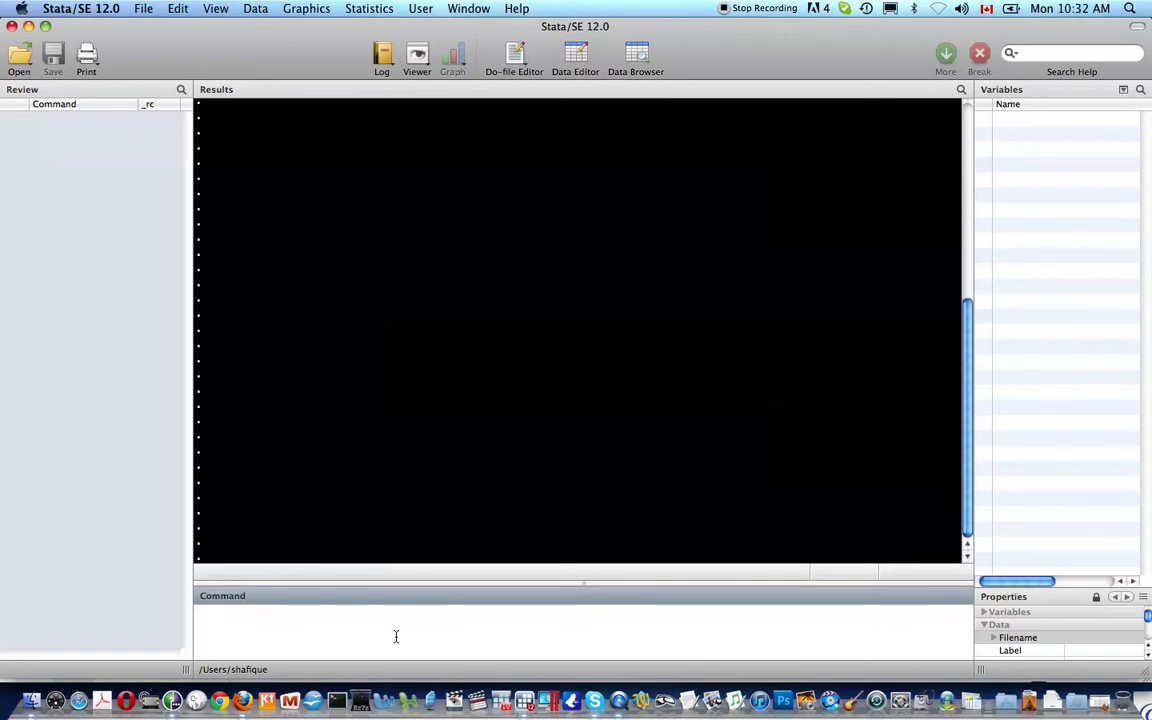
type("di 2^4+3")
key("Return")
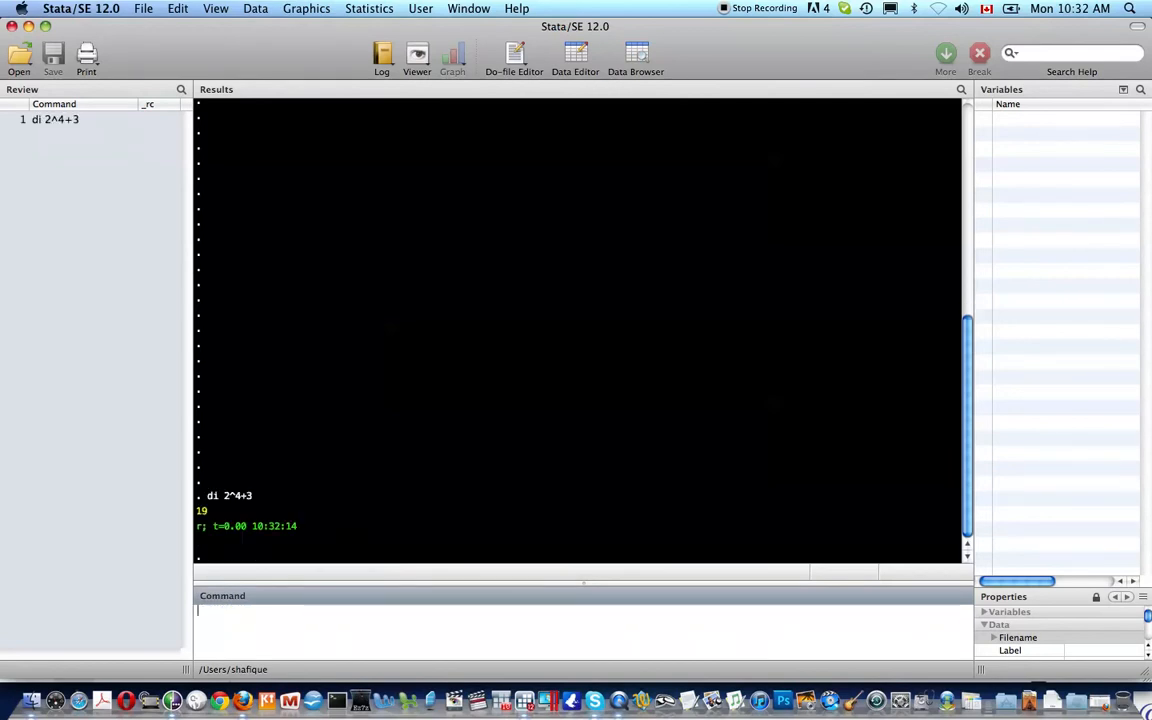
Display the text string "stata tutorial" with the di command.
type("di \"")
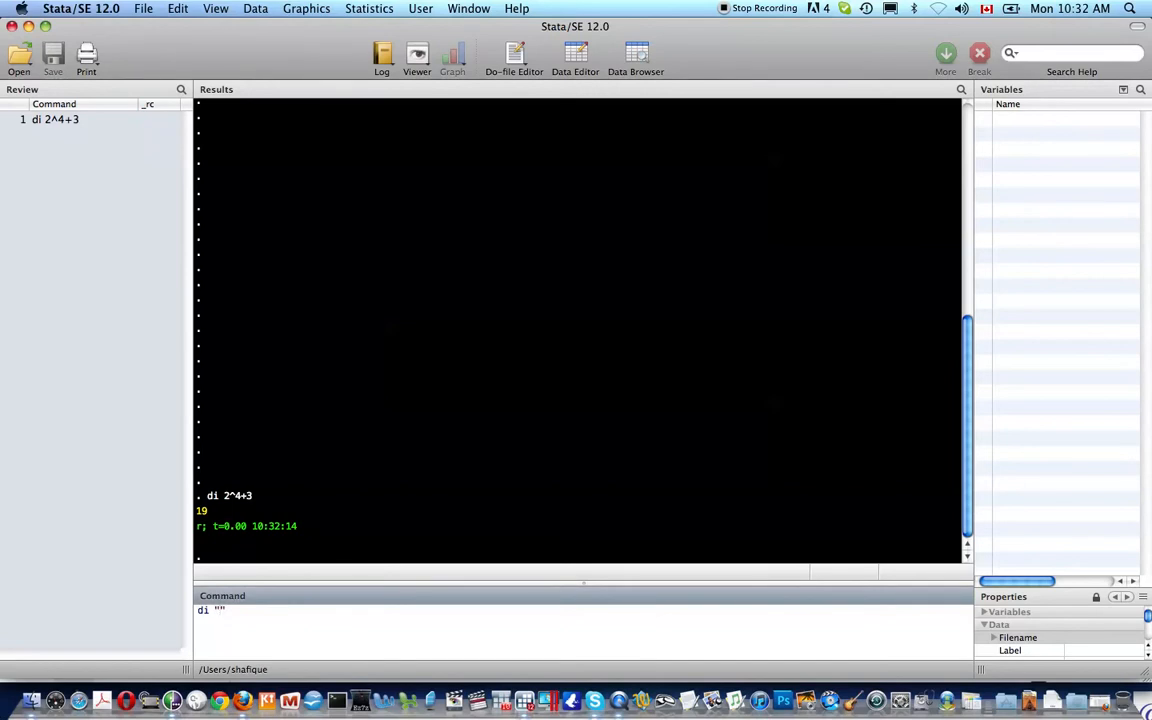
type("stat ")
type("a turn")
key("BackSpace")
type("ial")
key("BackSpace")
key("BackSpace")
key("BackSpace")
key("BackSpace")
type("tori")
key("BackSpace")
key("BackSpace")
type("t")
key("BackSpace")
type("rial")
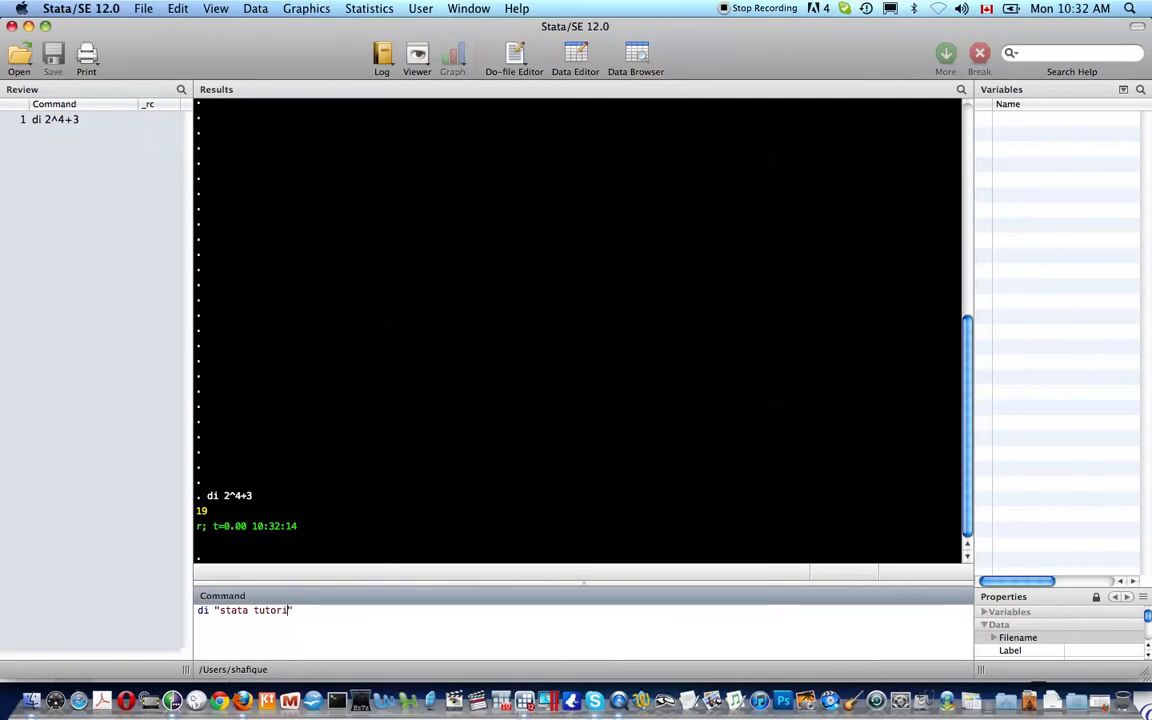
key("Return")
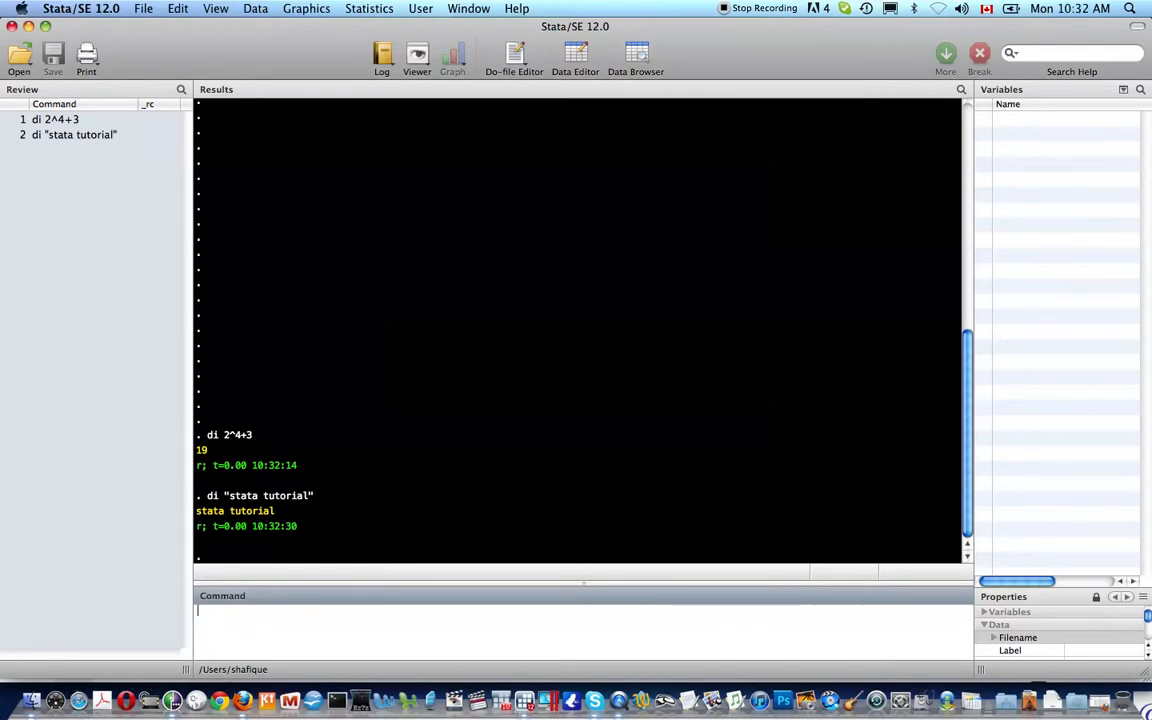
Display the text here are some "double quotes" with di, enclosing the string in compound double quotes.
type("di ")
type("`\"\"'")
type("here are some")
type(" \"doubl")
type("e ")
type("quotes")
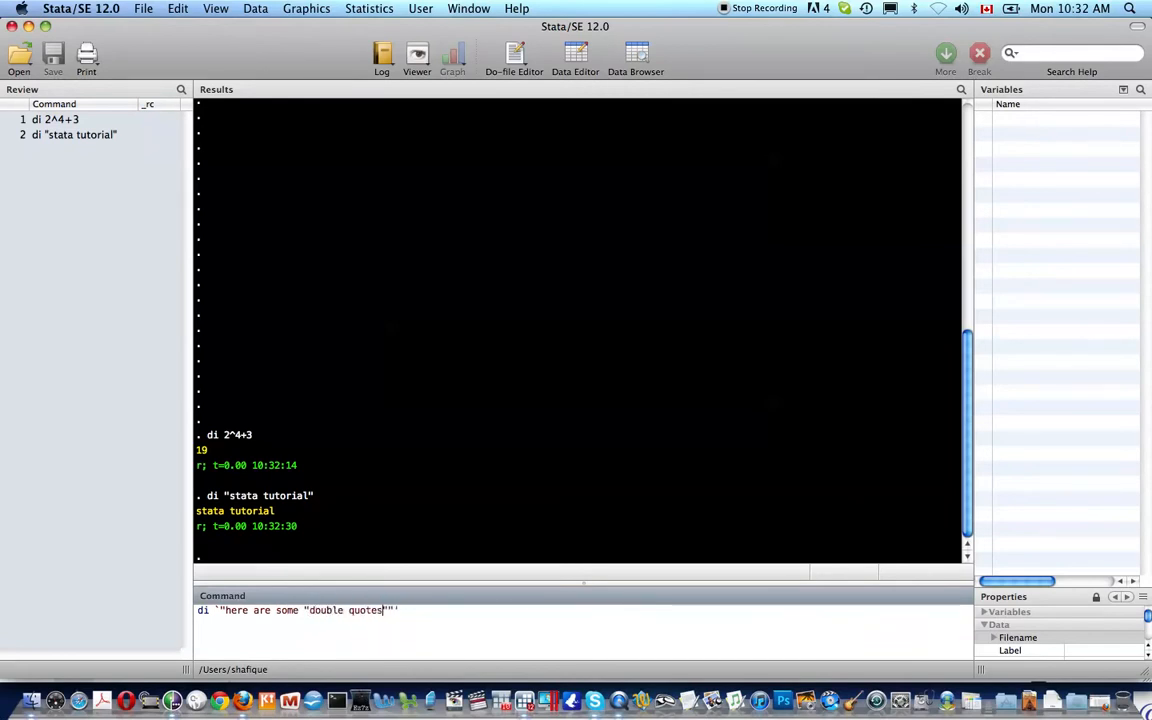
key("Return")
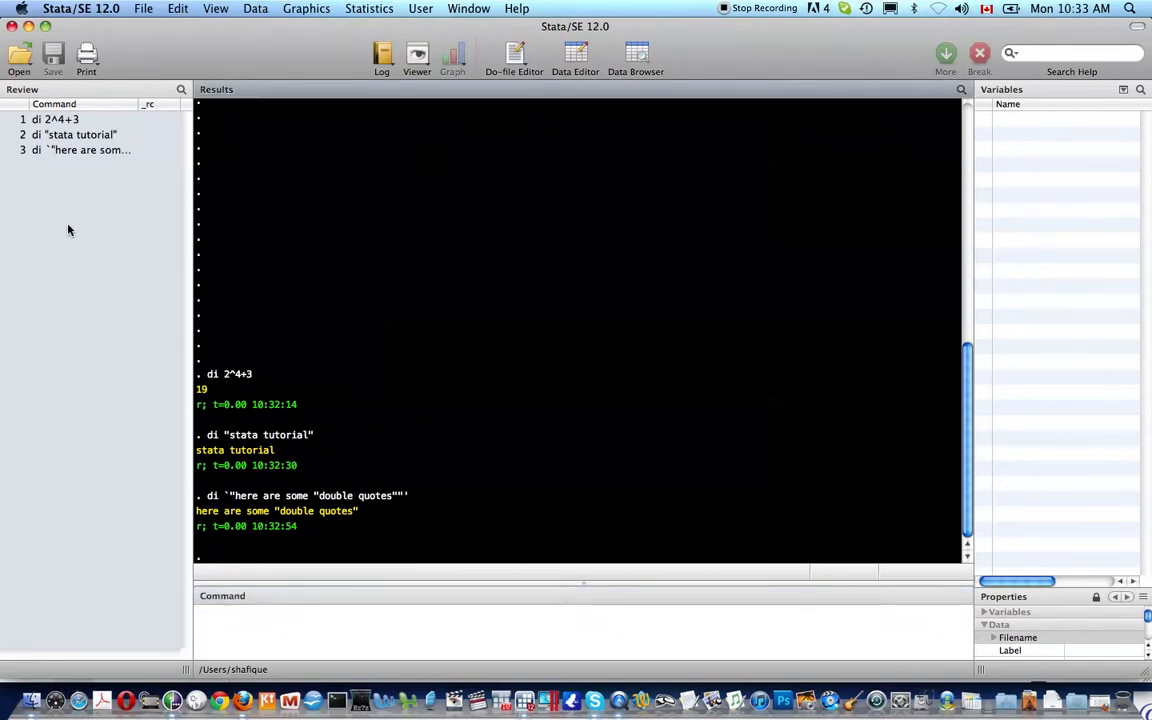
Rerun the earlier di 2^4+3 command from the history, and recall and rerun the "double quotes" display command.
left_click(62, 119)
key("Return")
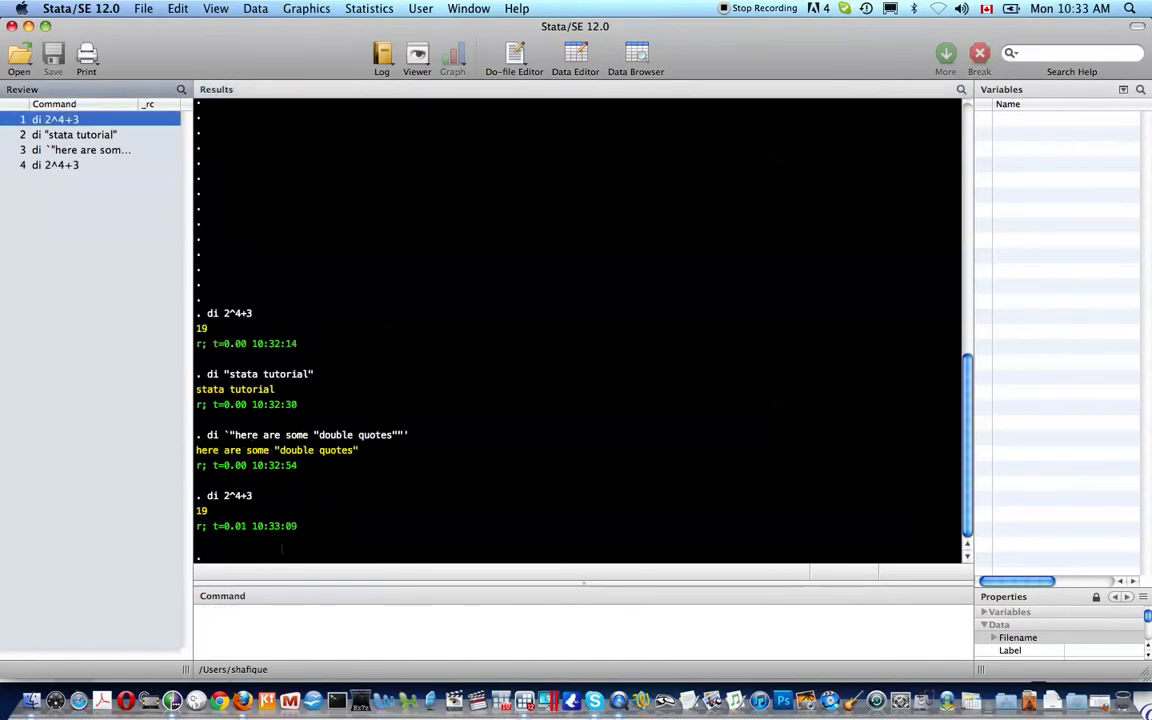
left_click(322, 621)
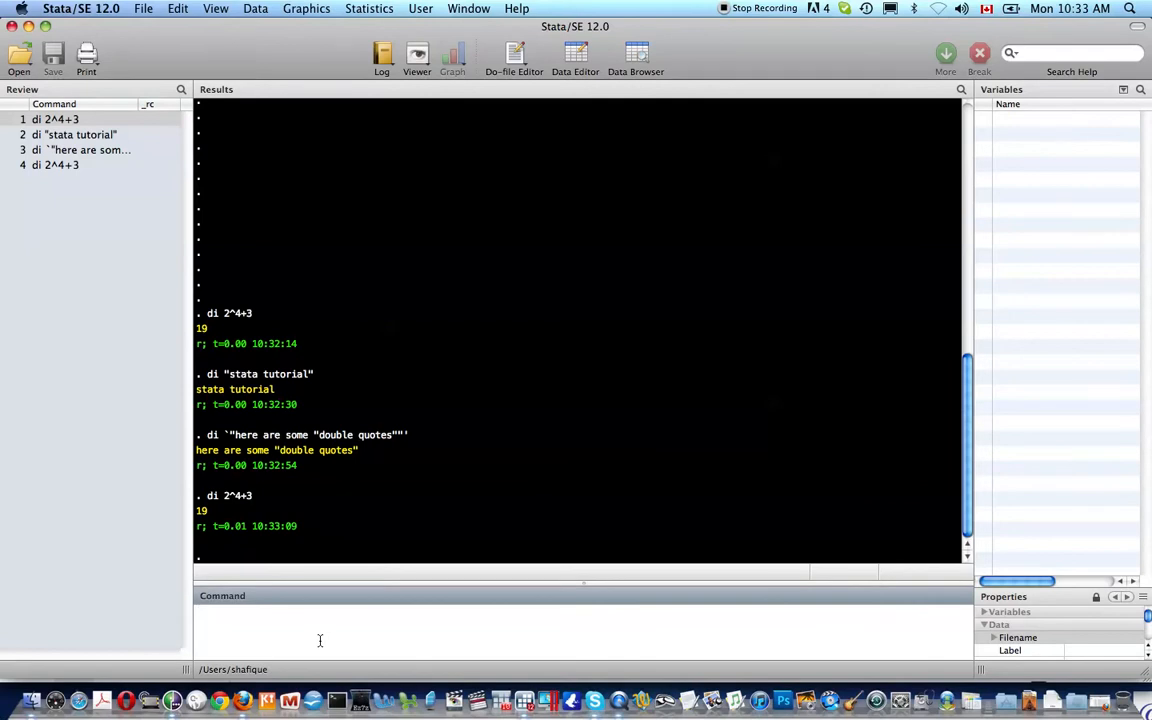
key("Page_Up")
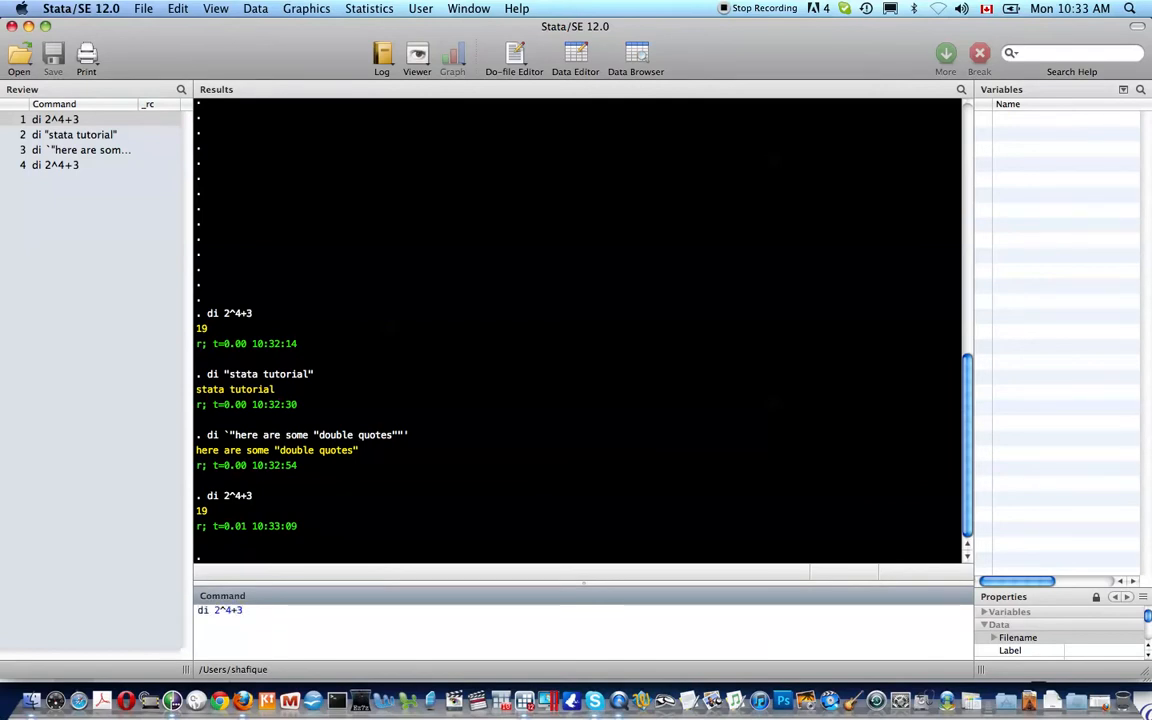
key("Page_Up")
key("Page_Down")
key("Page_Up")
key("Return")
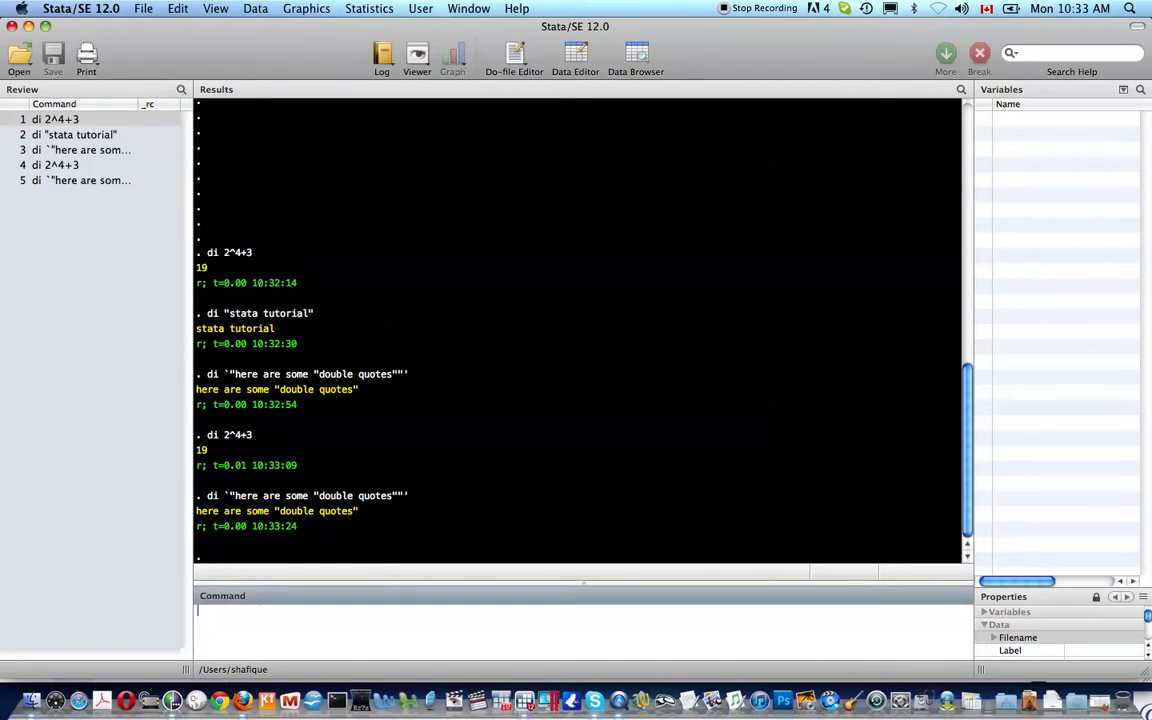
Load the example dataset auto with the sysuse command.
type("sysuse")
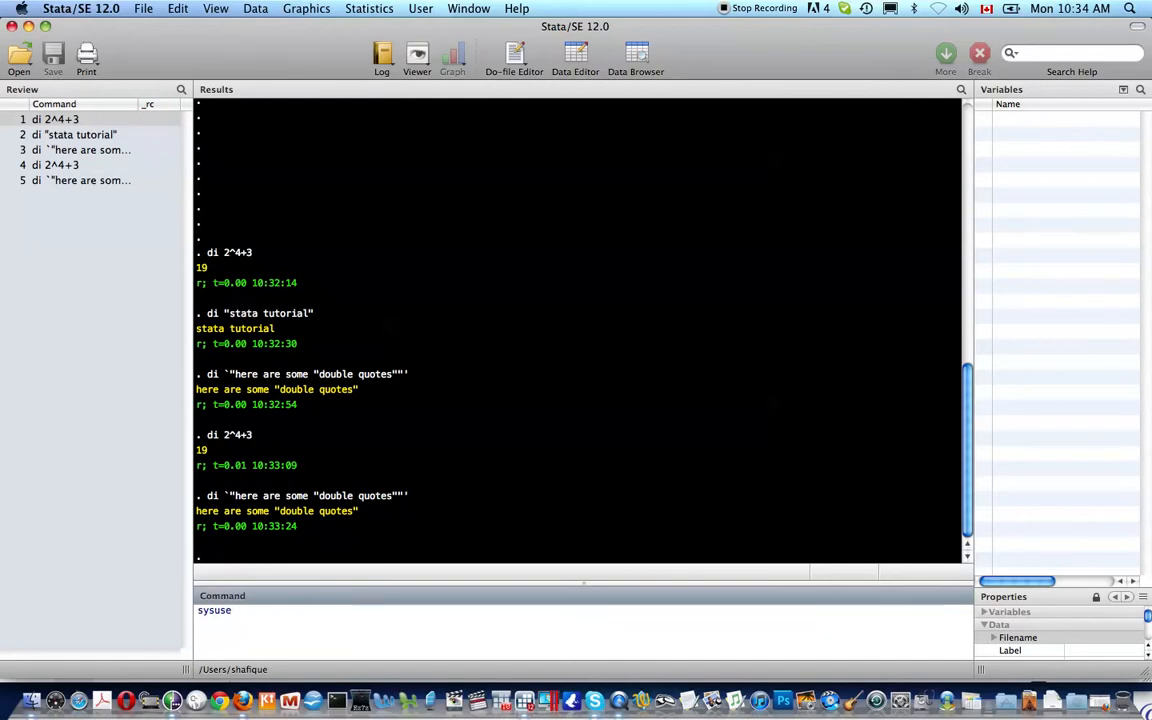
type(" atu")
key("BackSpace")
key("BackSpace")
type("uto")
key("Return")
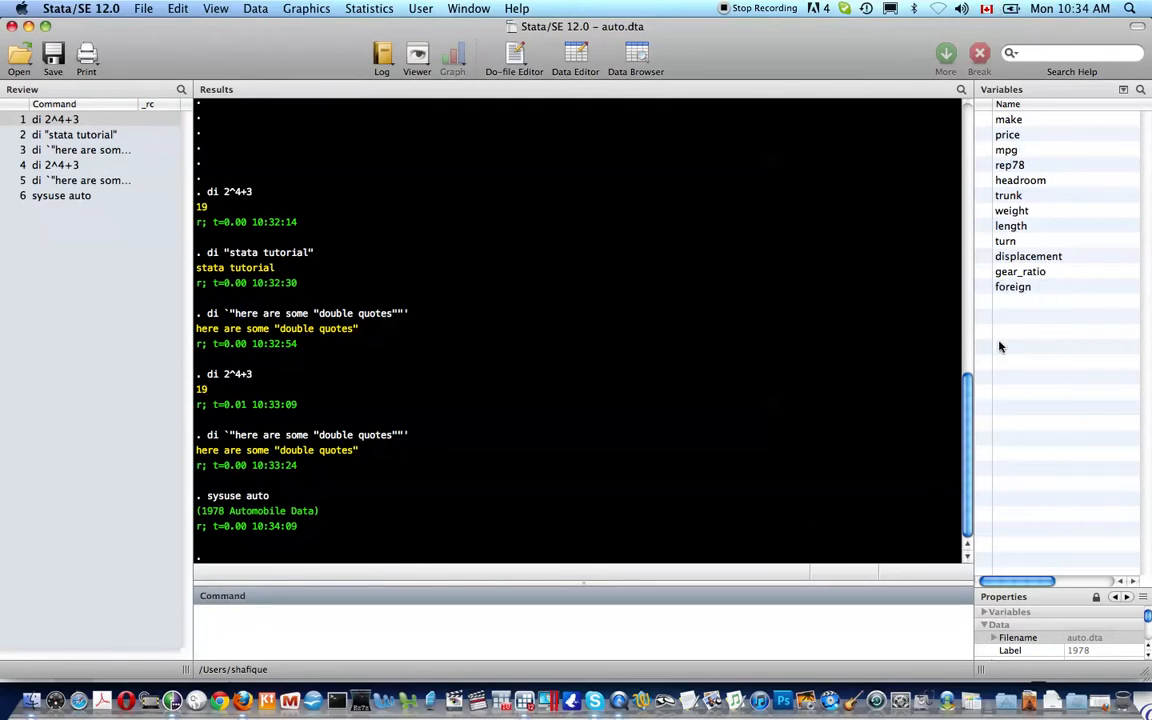
Describe the loaded dataset with d and list its attached notes with the note command.
type("d")
key("Return")
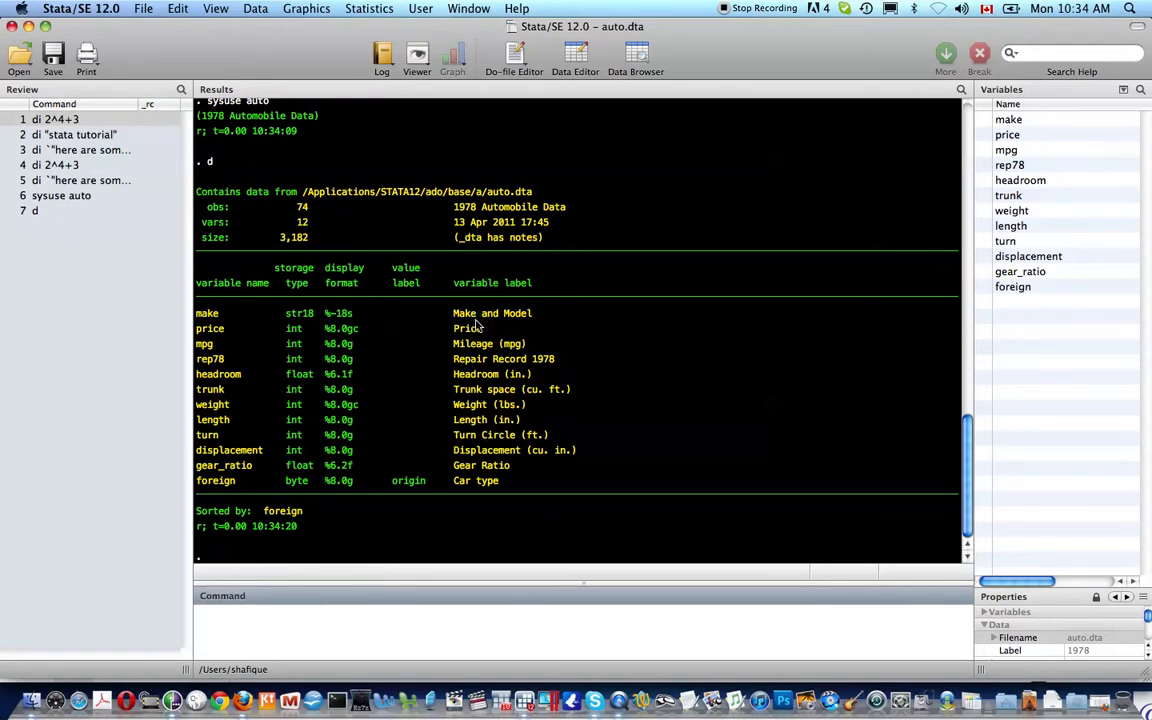
type("note")
key("Return")
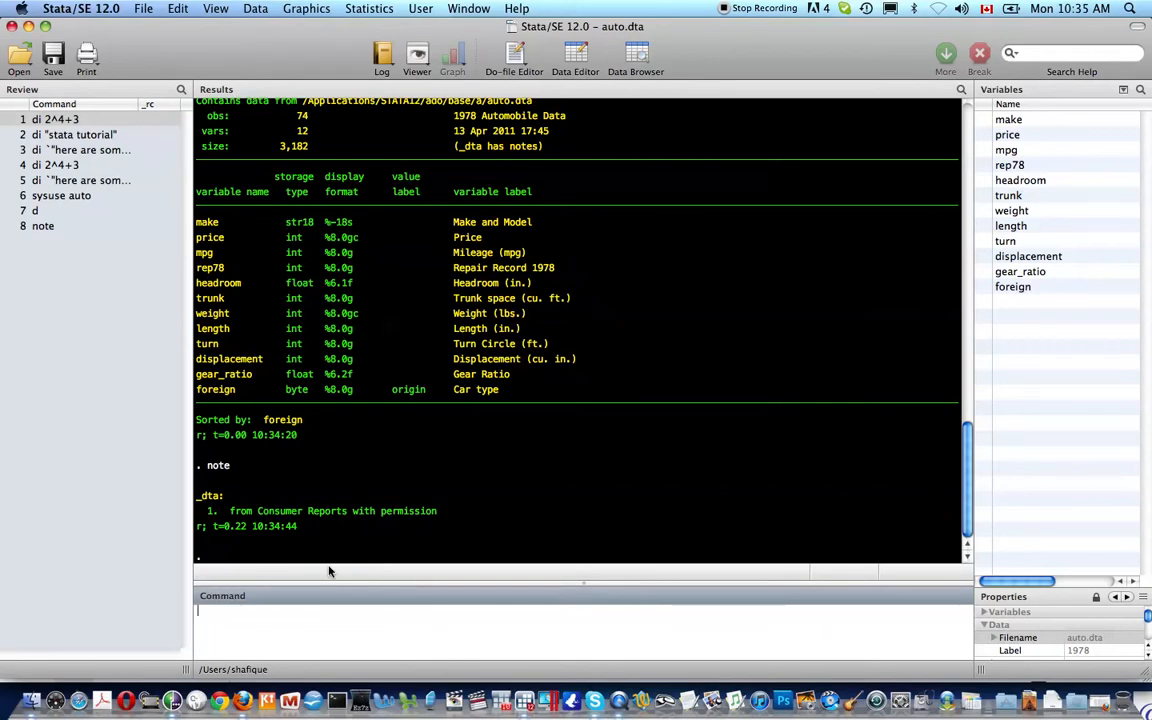
Tabulate the frequencies of the variable foreign with the tab command.
type("tab")
type("eign")
key("Return")
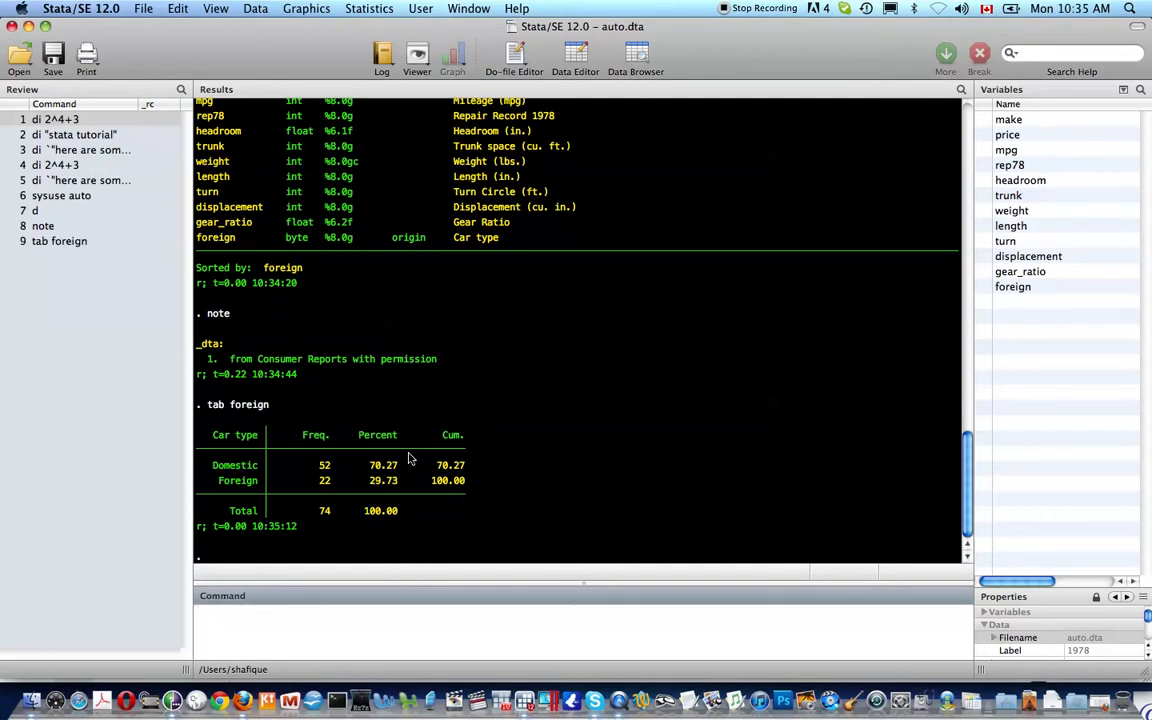
Browse the dataset with bro and examine the numeric values behind the Domestic entries in the foreign column.
type("bro")
key("Return")
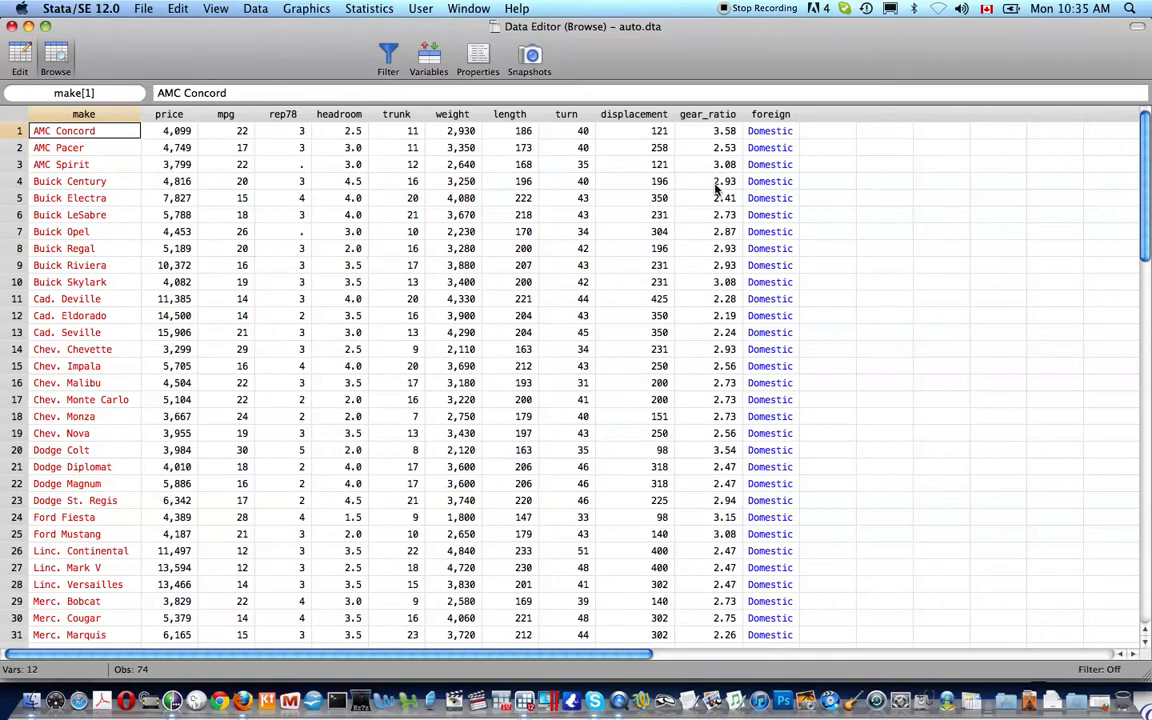
left_click(761, 132)
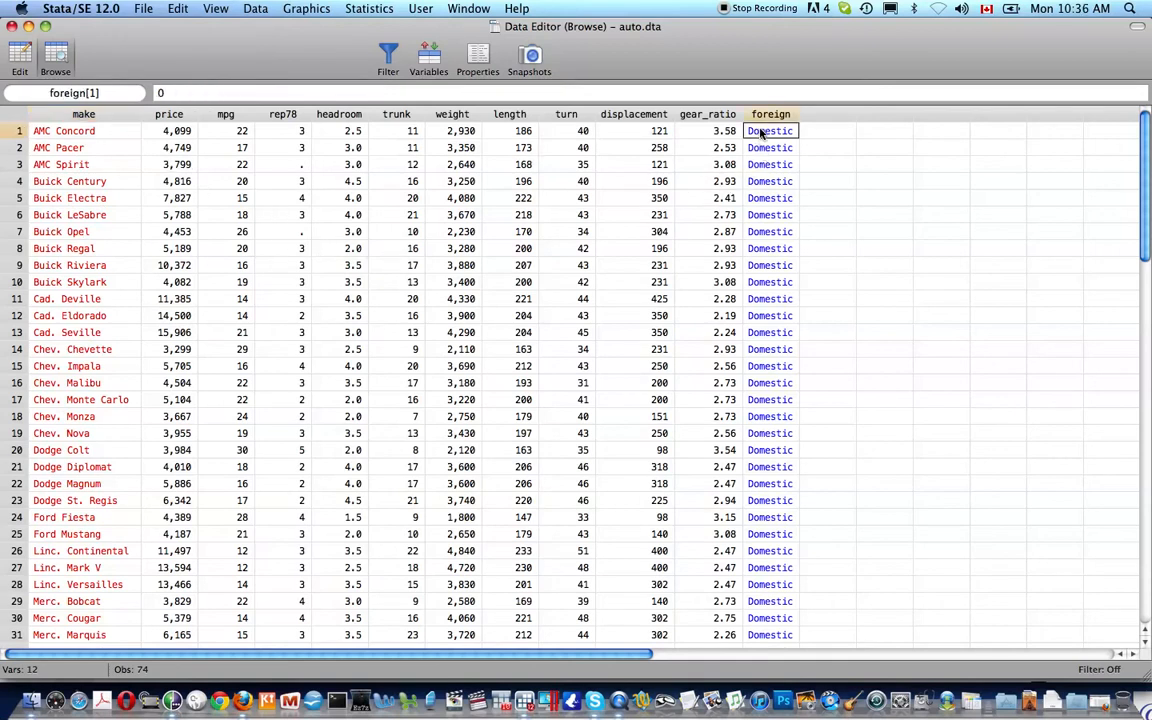
key("Down")
key("Down")
key("Down")
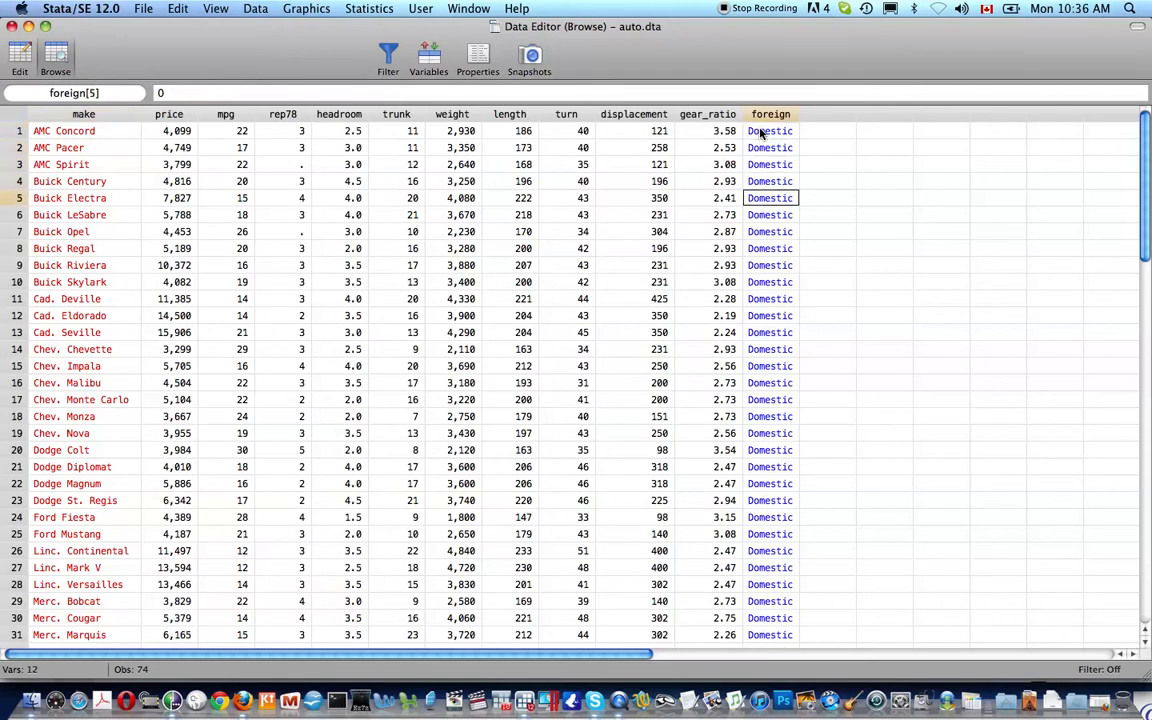
left_click(761, 132)
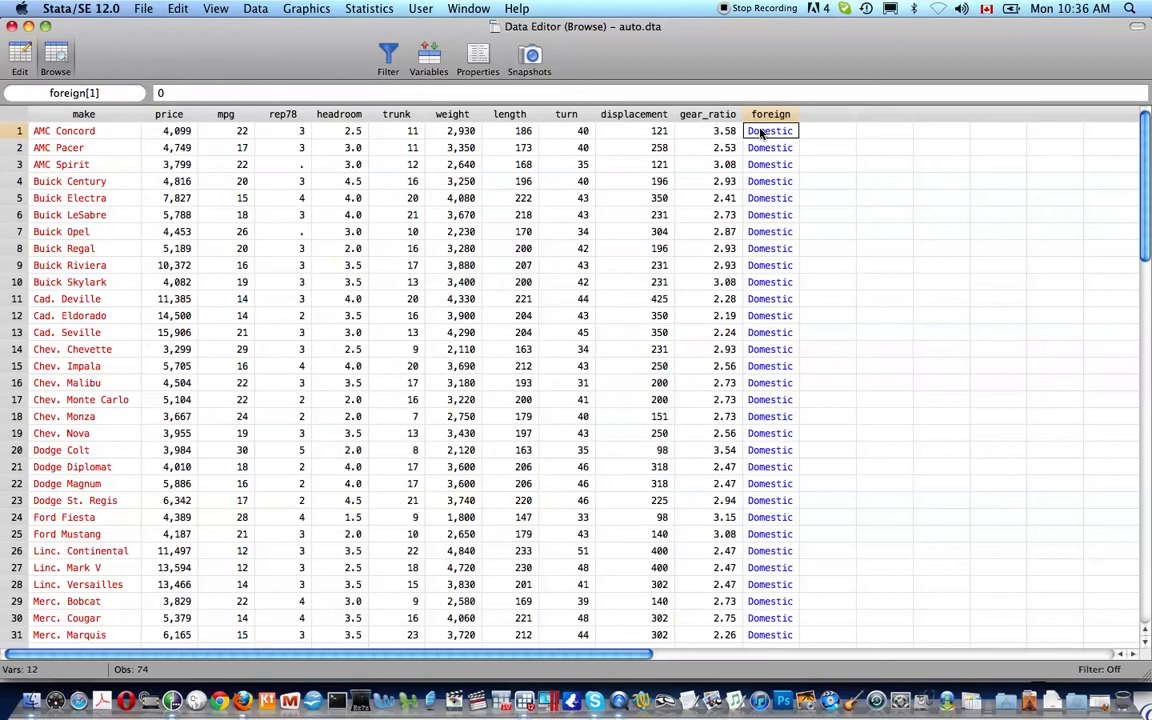
key("Down")
key("Down")
key("Down")
key("Down")
key("Down")
key("Down")
key("Down")
key("Down")
key("Down")
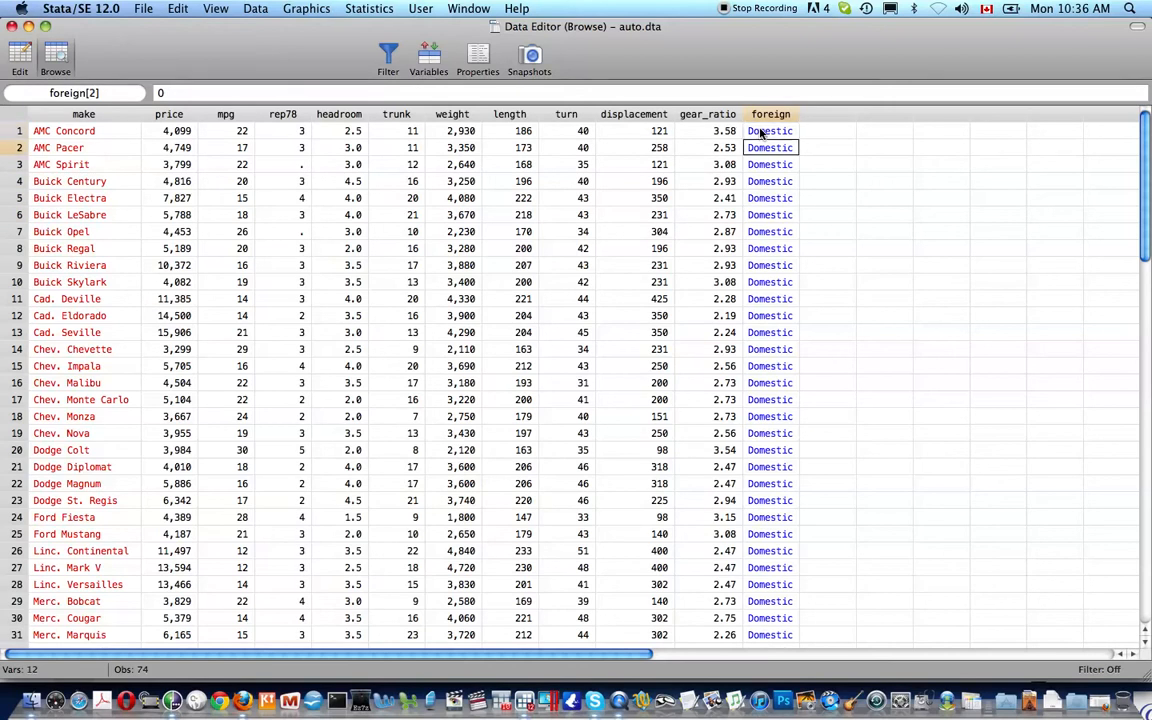
Examine the numeric values stored behind the Foreign entries in the foreign column, starting at the Audi 5000 row.
scroll(761, 133, "down", 1)
scroll(761, 133, "down", 13)
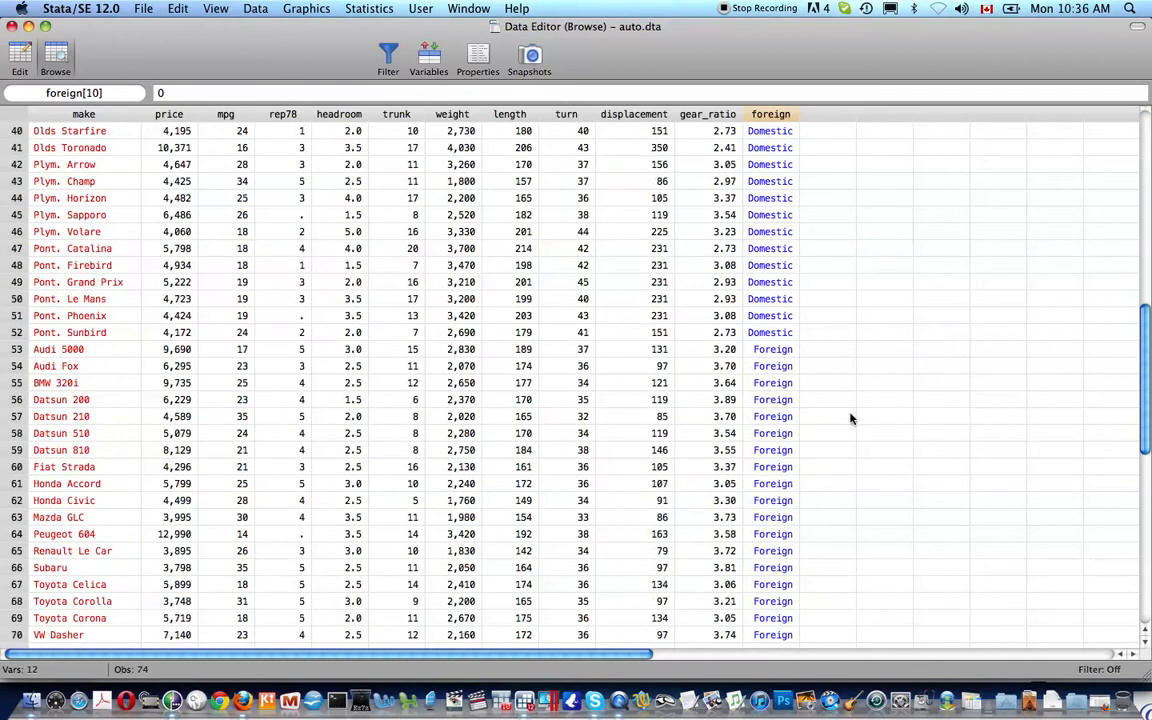
left_click(782, 352)
key("Down")
key("Up")
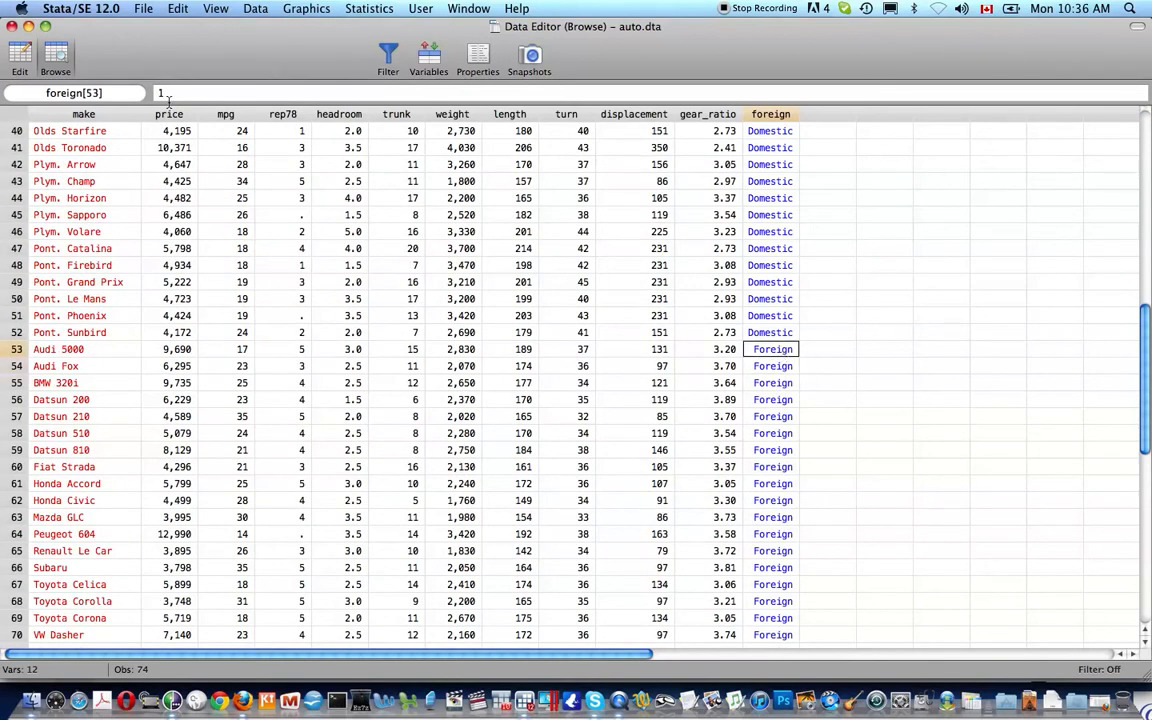
key("Down")
key("Down")
key("Down")
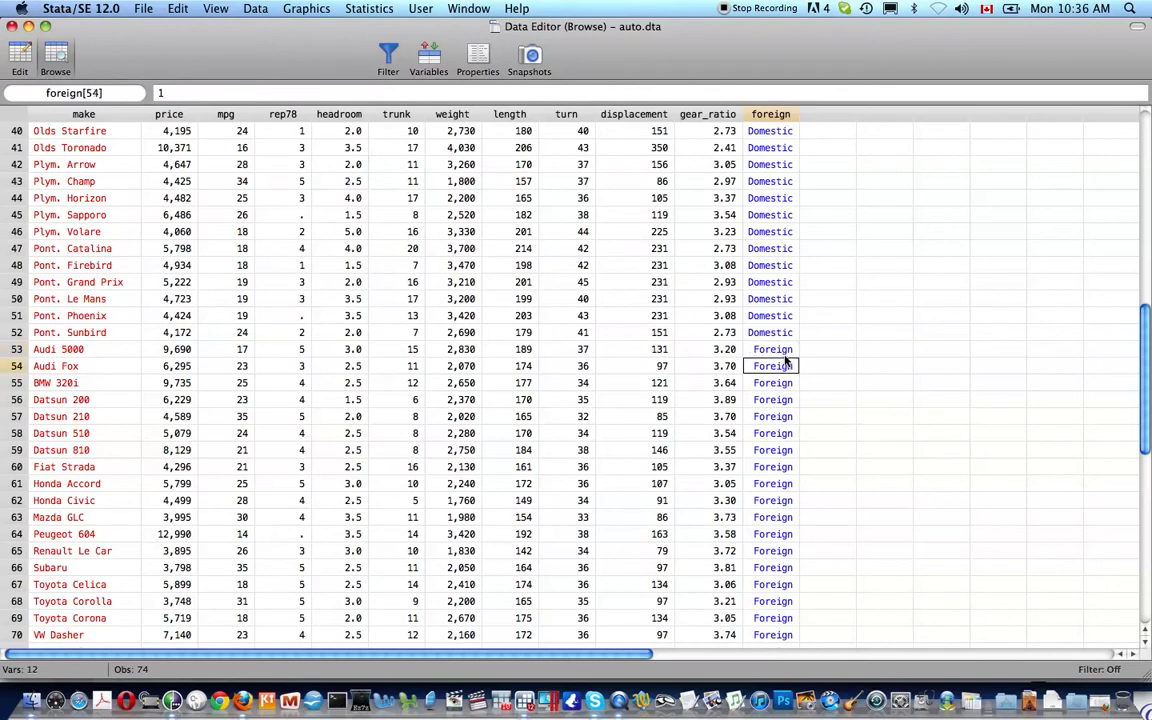
key("Up")
key("Up")
key("Up")
key("Up")
key("Down")
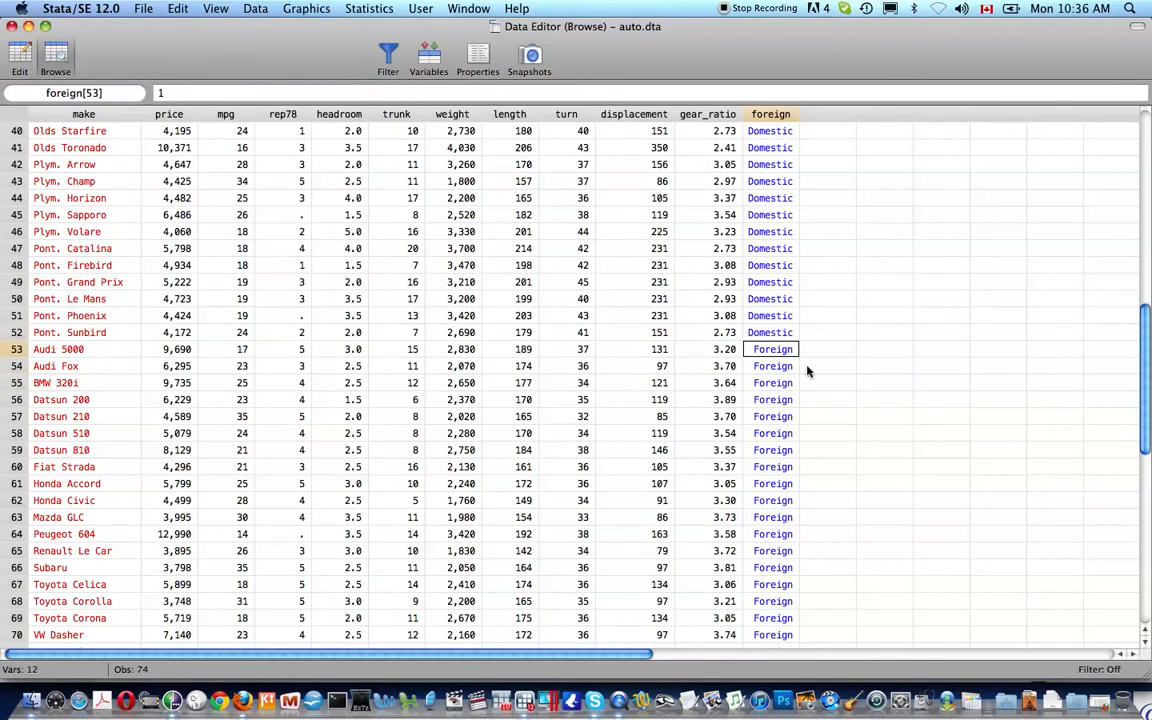
Check the turn value for Linc. Mark V and the weight value for Linc. Versailles, and close the data browser.
scroll(520, 300, "up", 5)
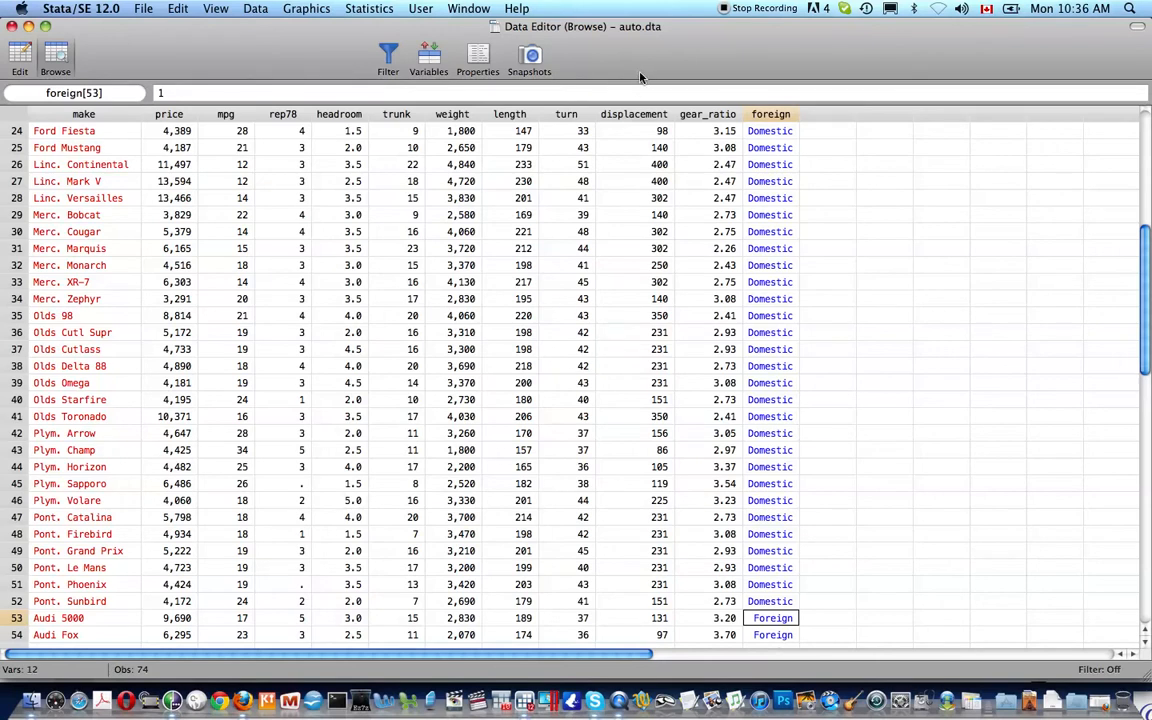
left_click(575, 181)
left_click(455, 198)
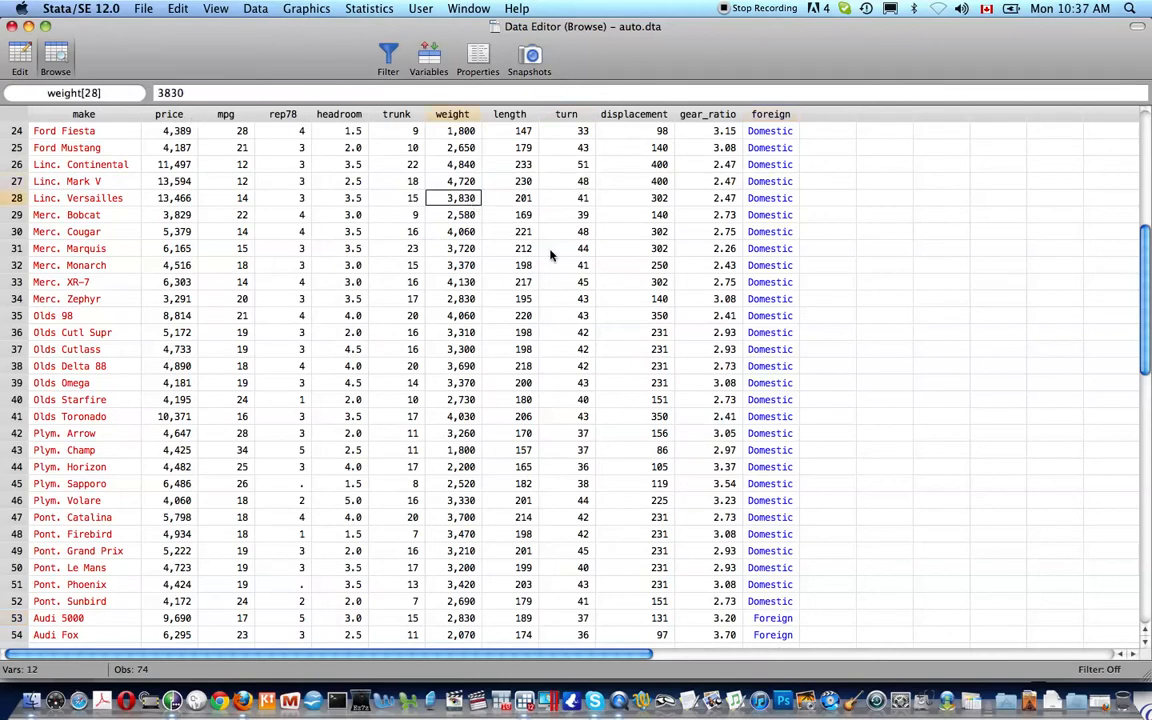
key("super+w")
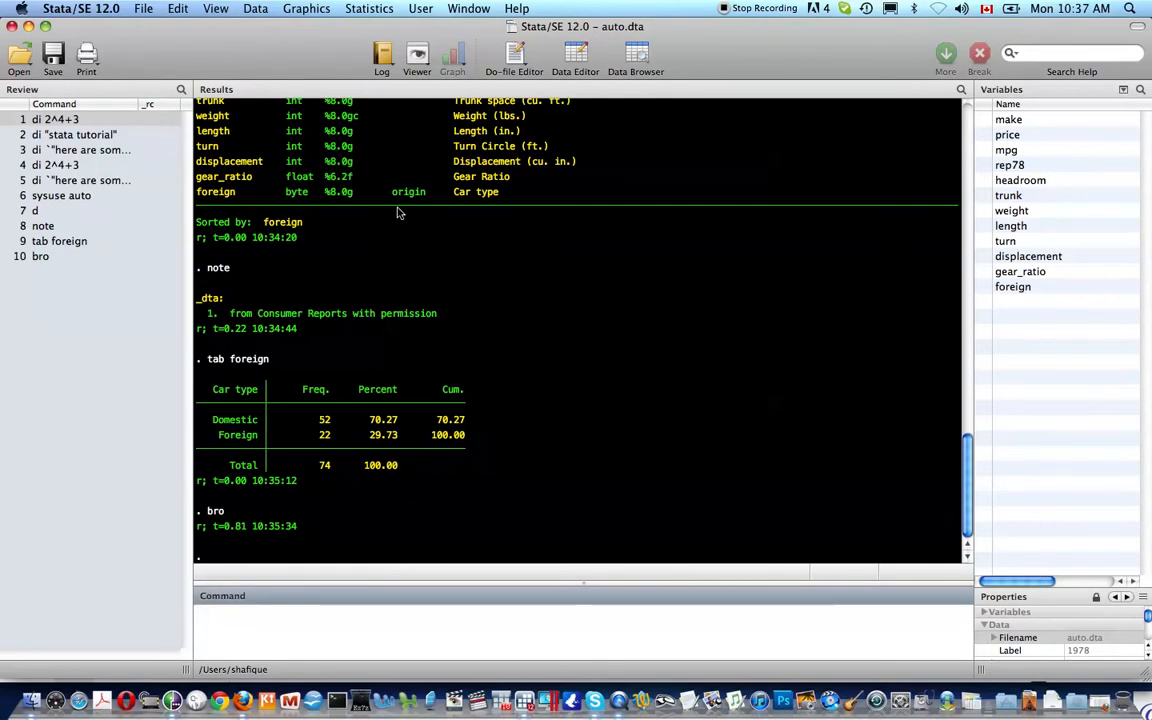
List all value labels with label list, and list the origin value label on its own with label list origin.
type("label list")
key("Return")
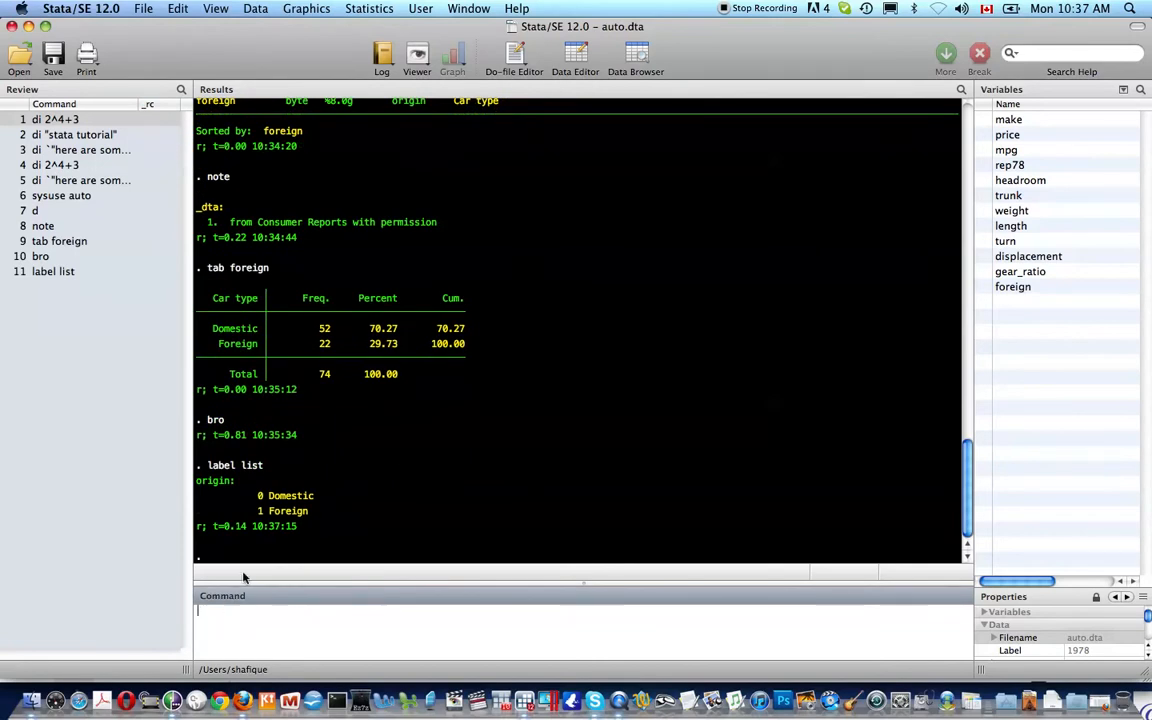
type("label list orign")
key("Return")
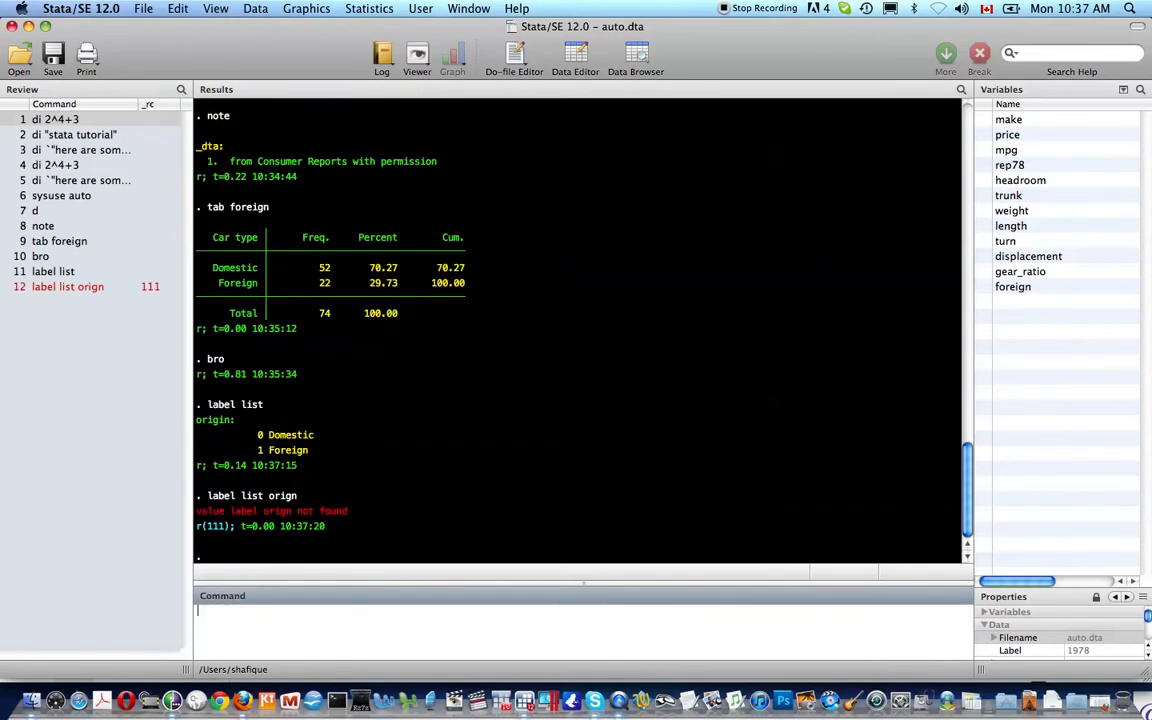
key("Page_Up")
type("i")
key("Return")
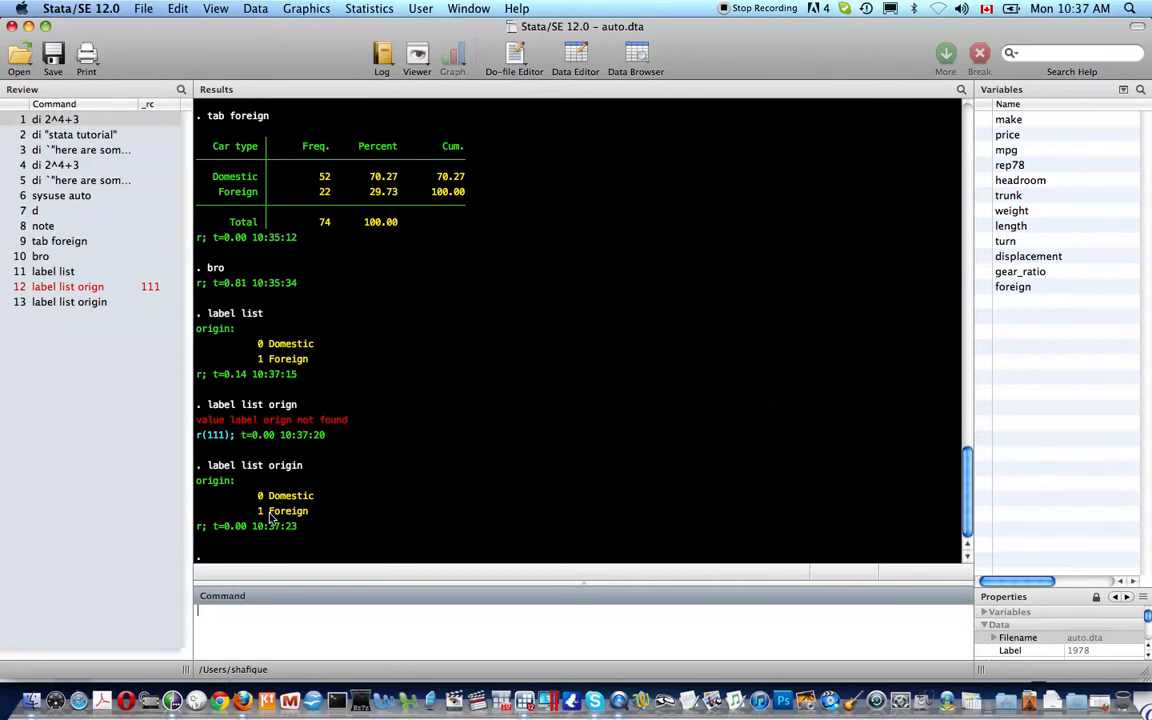
Describe the dataset again and generate a new variable gallons filled with missing values using gen gallons =.
type("d")
key("Return")
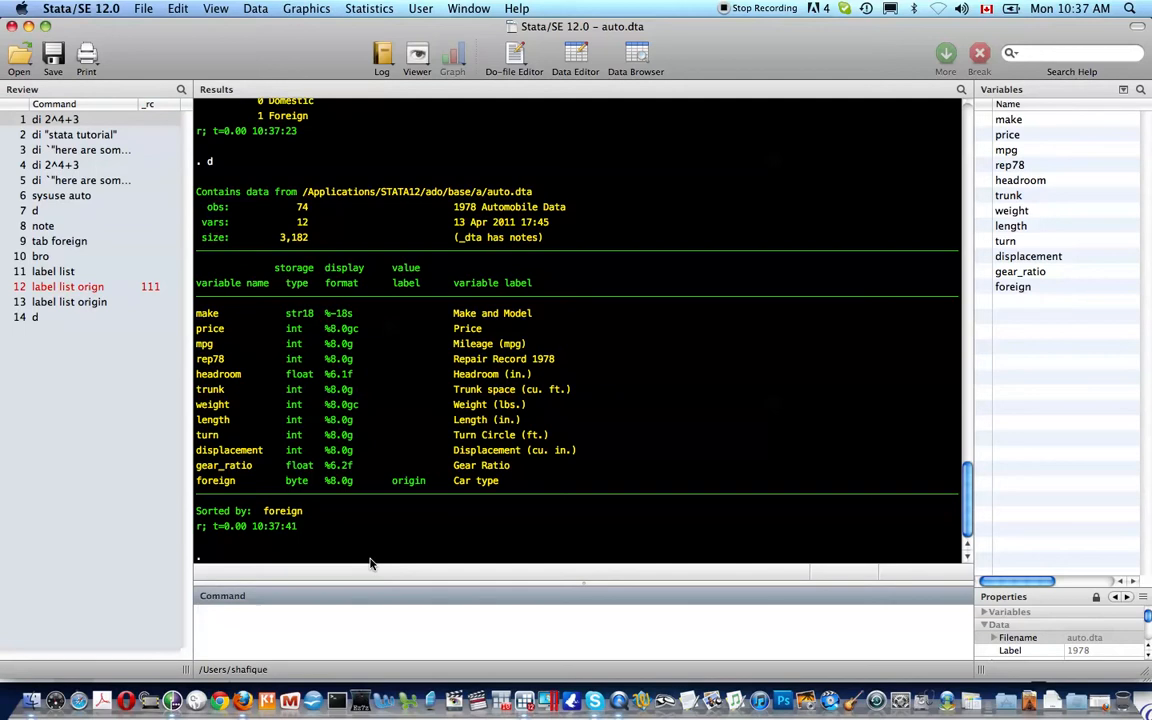
type("gen gallons =")
type("5")
key("BackSpace")
type(".")
key("Return")
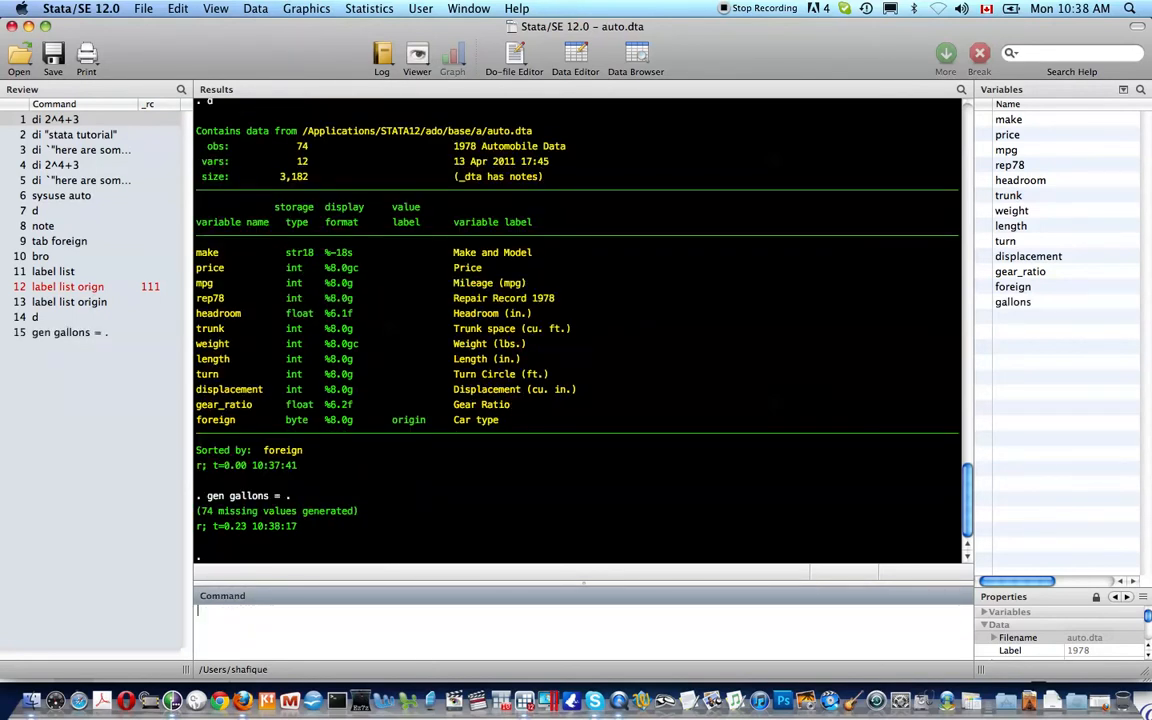
Open the dataset for editing with the edit command and set gallons to 5 for AMC Concord and AMC Pacer.
type("edit")
key("Return")
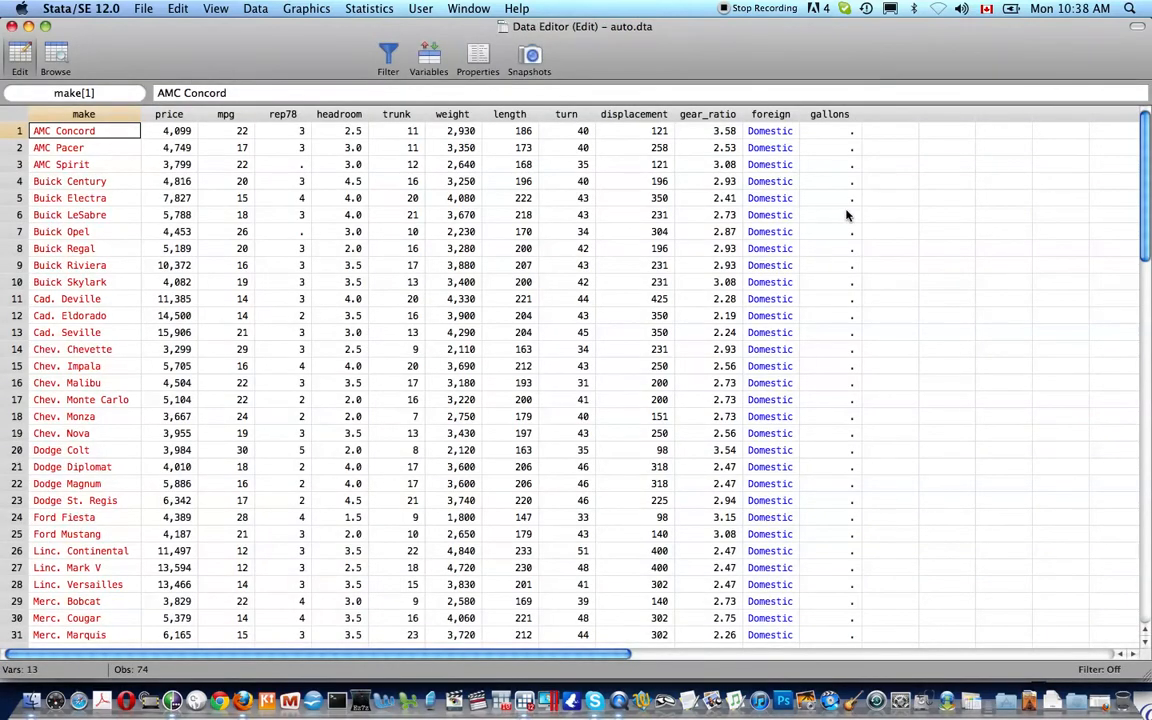
left_click(831, 131)
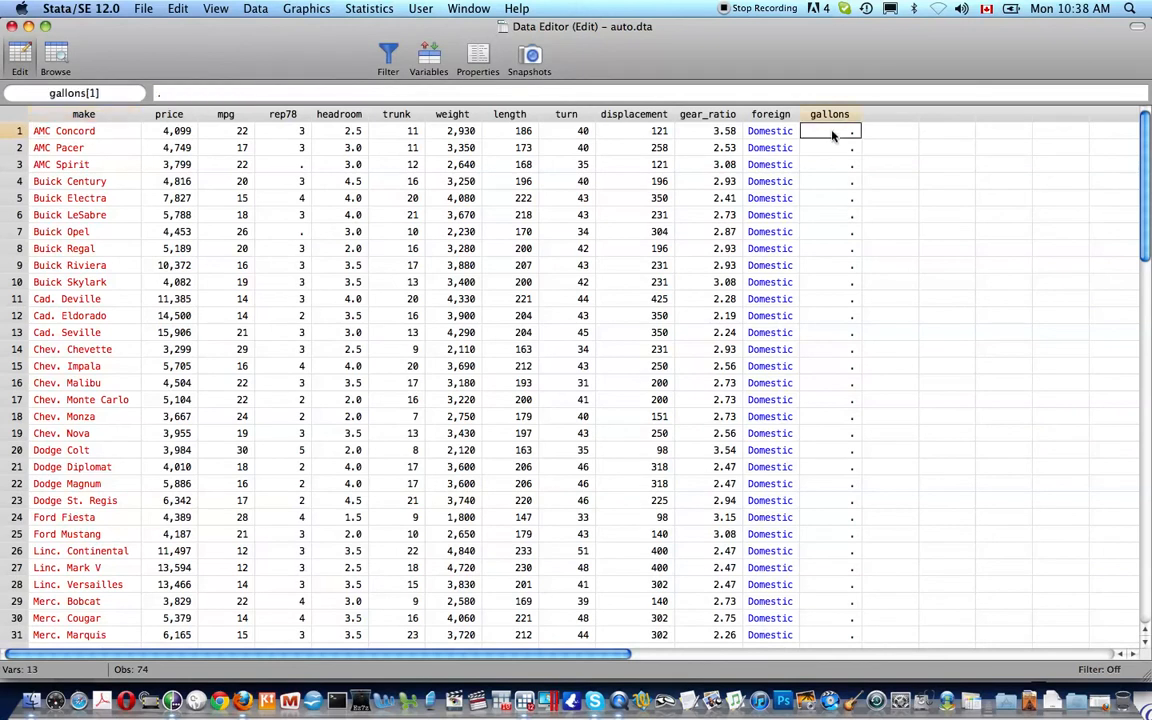
type("5")
key("Return")
type("5")
type("5")
key("Return")
key("Return")
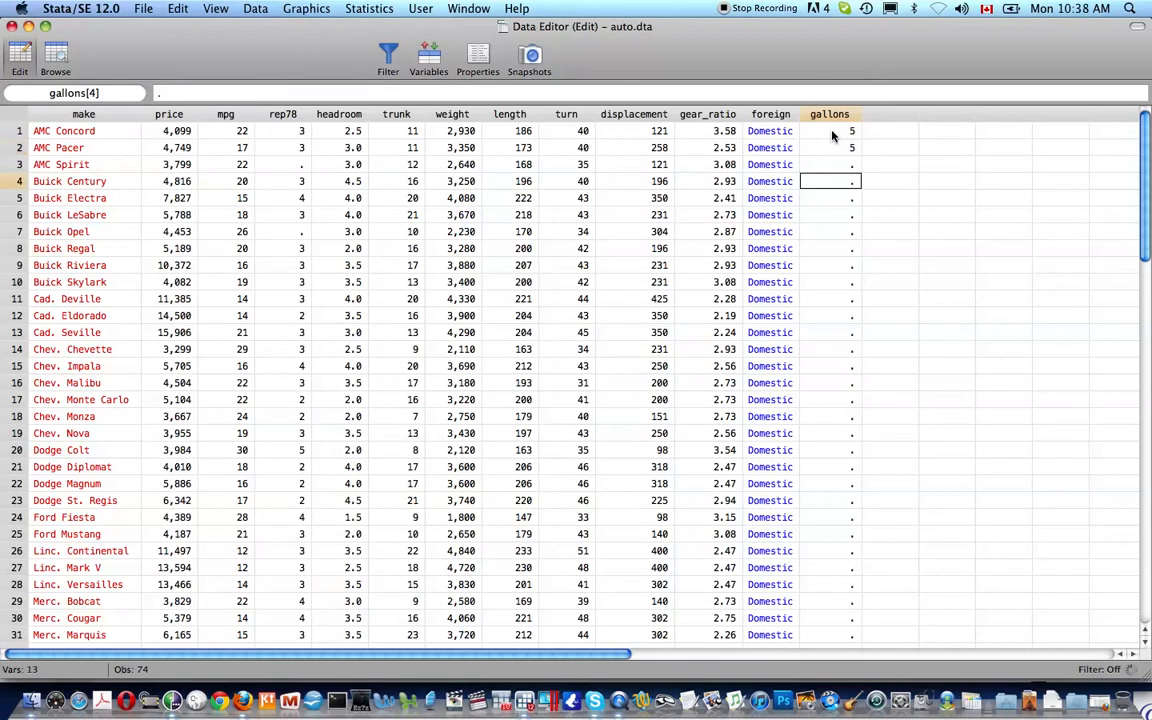
Set gallons to 5 for Buick Century, 6 for AMC Spirit and 6 for Buick LeSabre.
type("5")
key("Return")
key("Up")
key("Up")
type("6")
key("Return")
key("Return")
key("Return")
type("6")
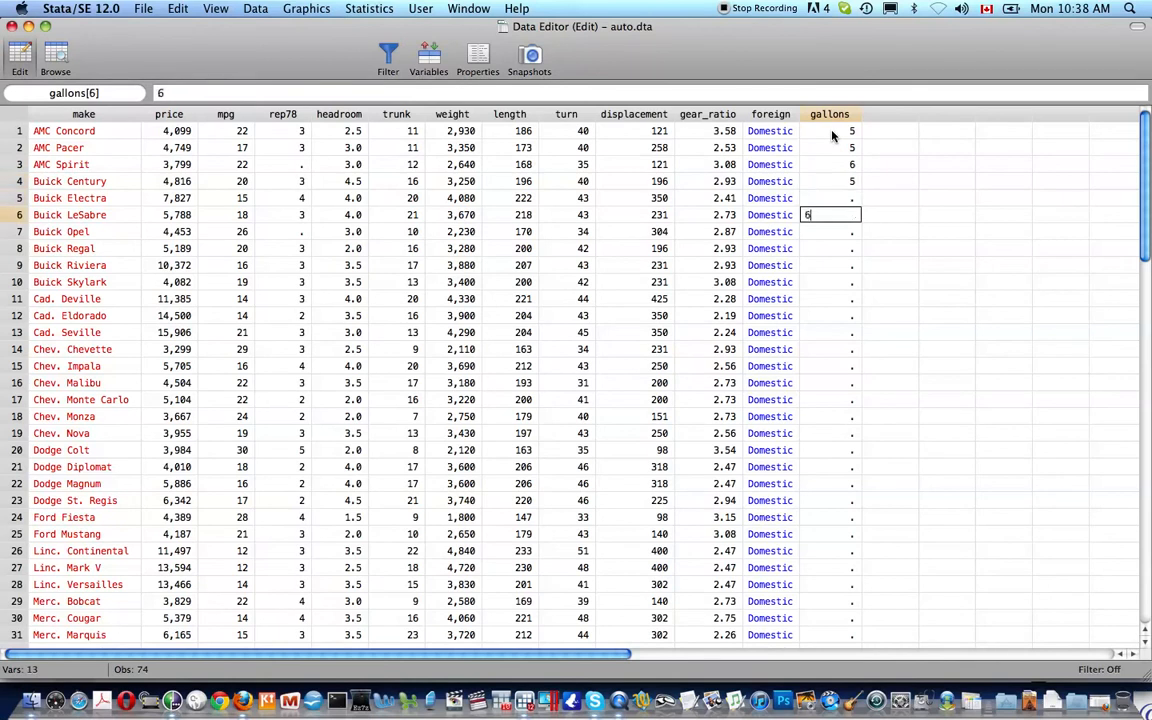
key("Return")
Set gallons to 8 for Buick Opel and 3 for Buick Regal.
type("8")
key("Return")
type("3")
key("Return")
scroll(831, 135, "down", 15)
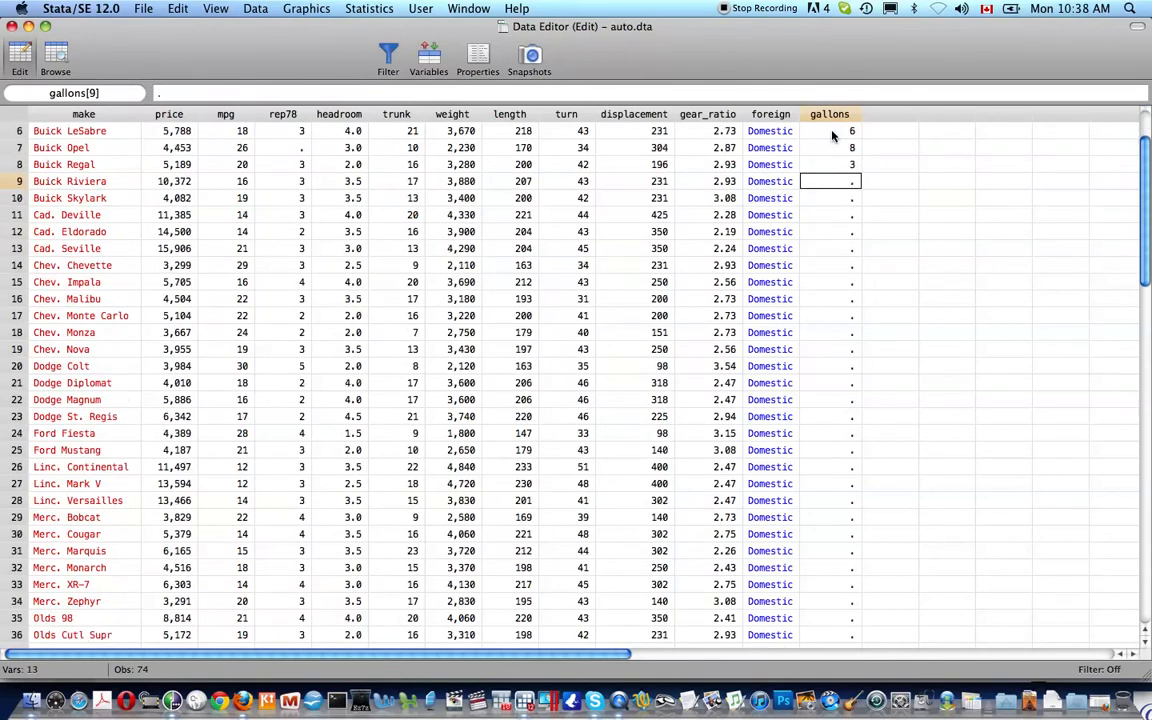
scroll(831, 135, "up", 8)
scroll(831, 135, "up", 10)
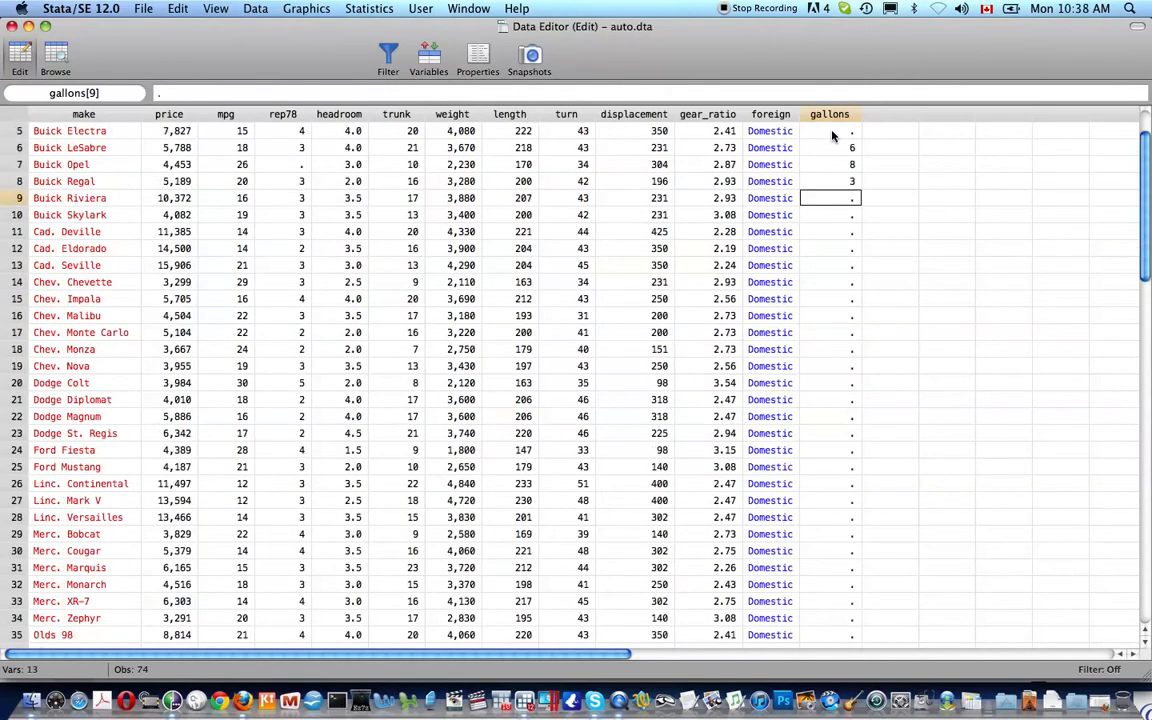
Close the data editor and review the replace commands logged for the individual cell edits.
key("super+w")
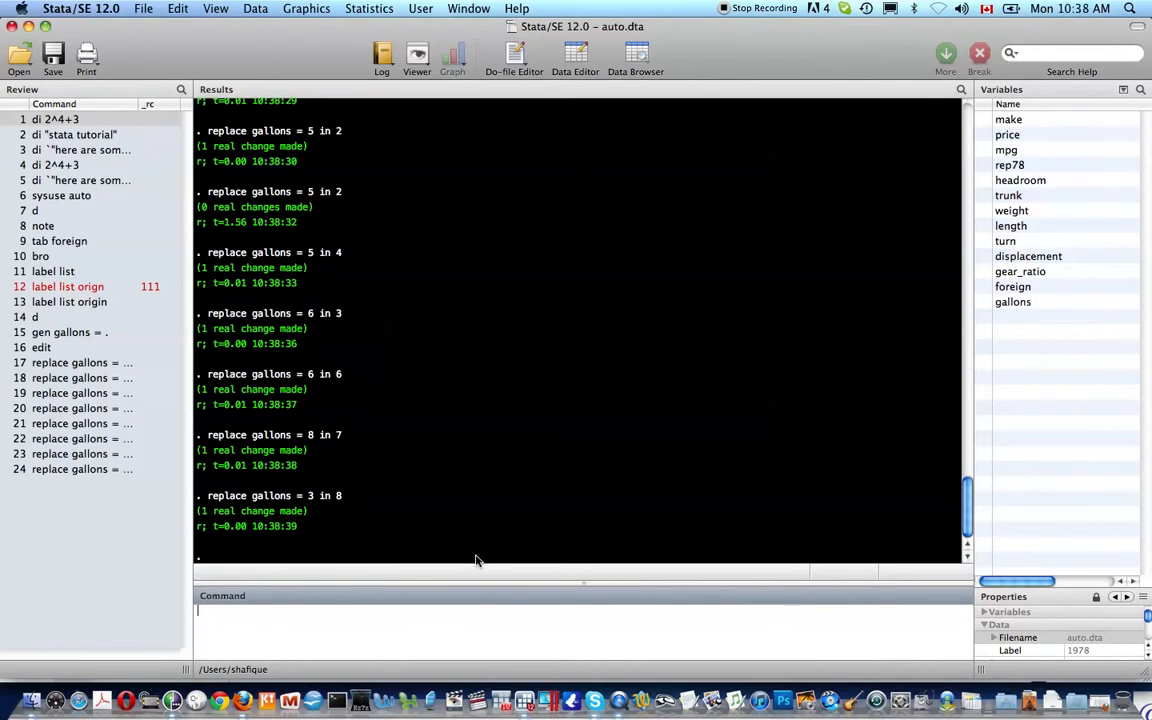
scroll(321, 457, "up", 1)
scroll(321, 457, "up", 8)
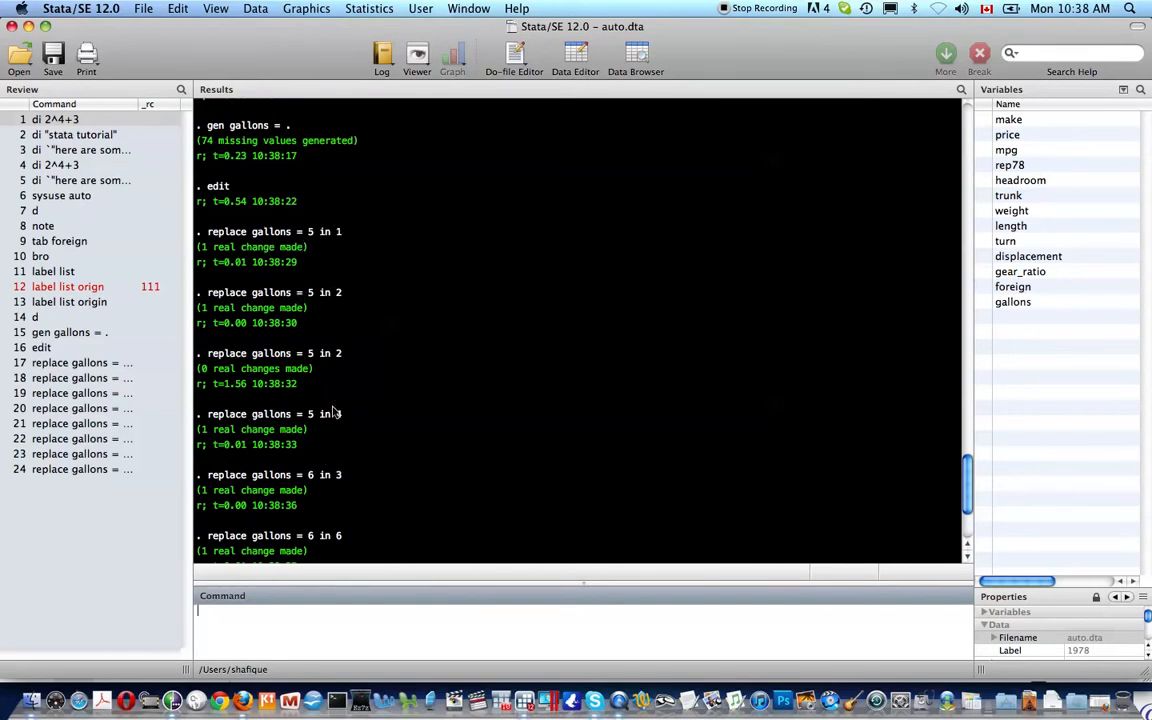
scroll(335, 434, "down", 6)
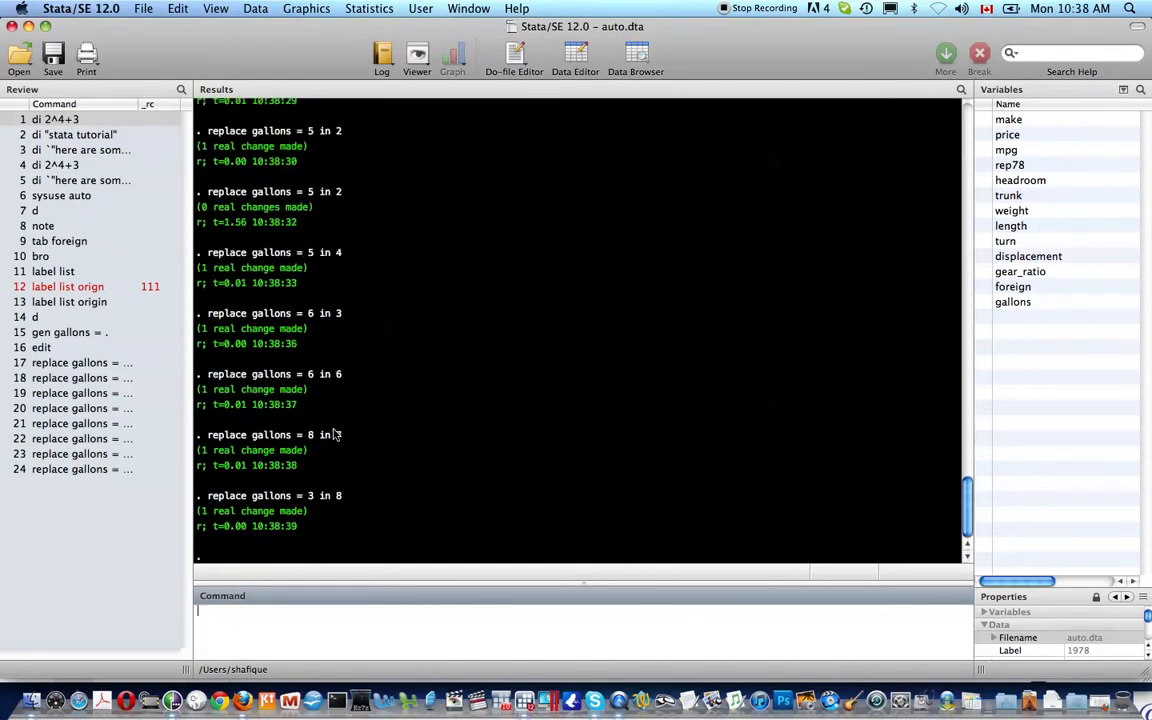
Set gallons to 5 for all observations with the command replace gallons = 5.
type("replace")
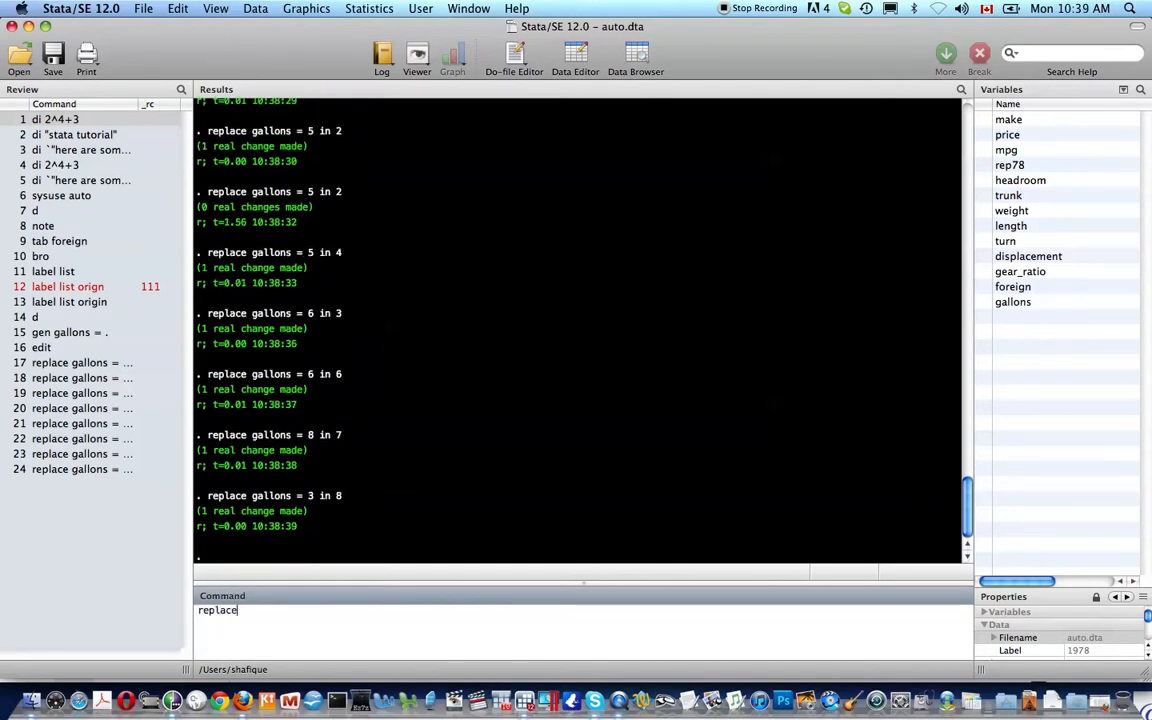
type(" gallons =")
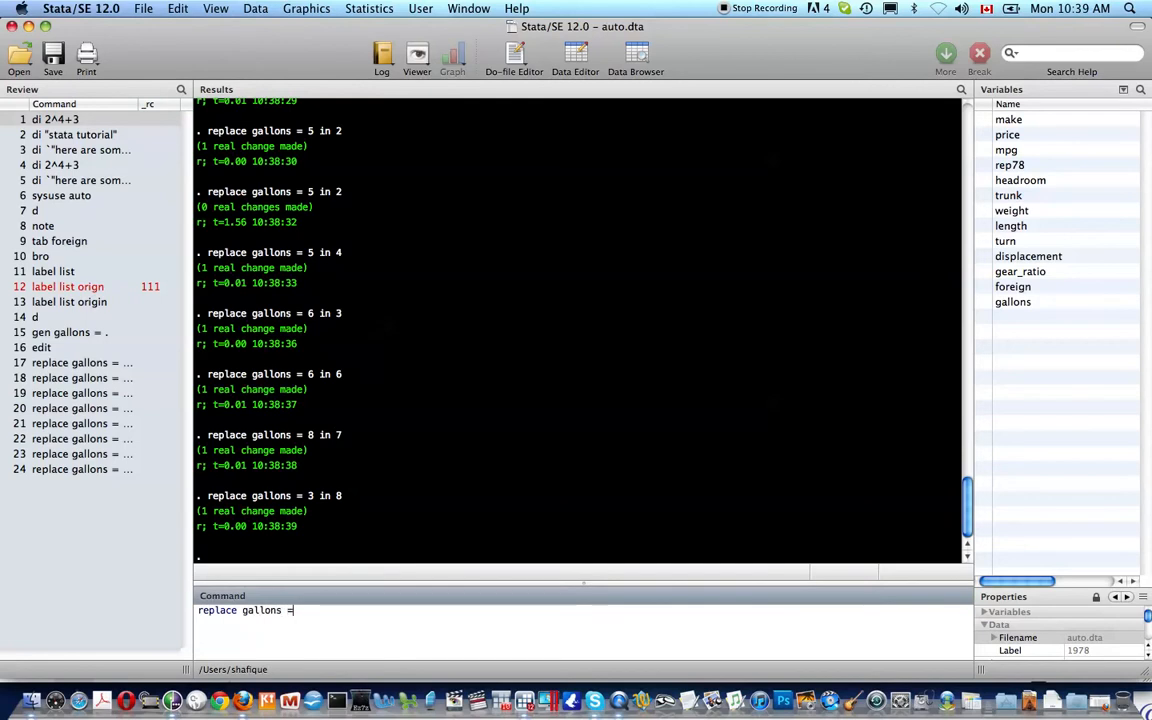
type(" 5")
key("Return")
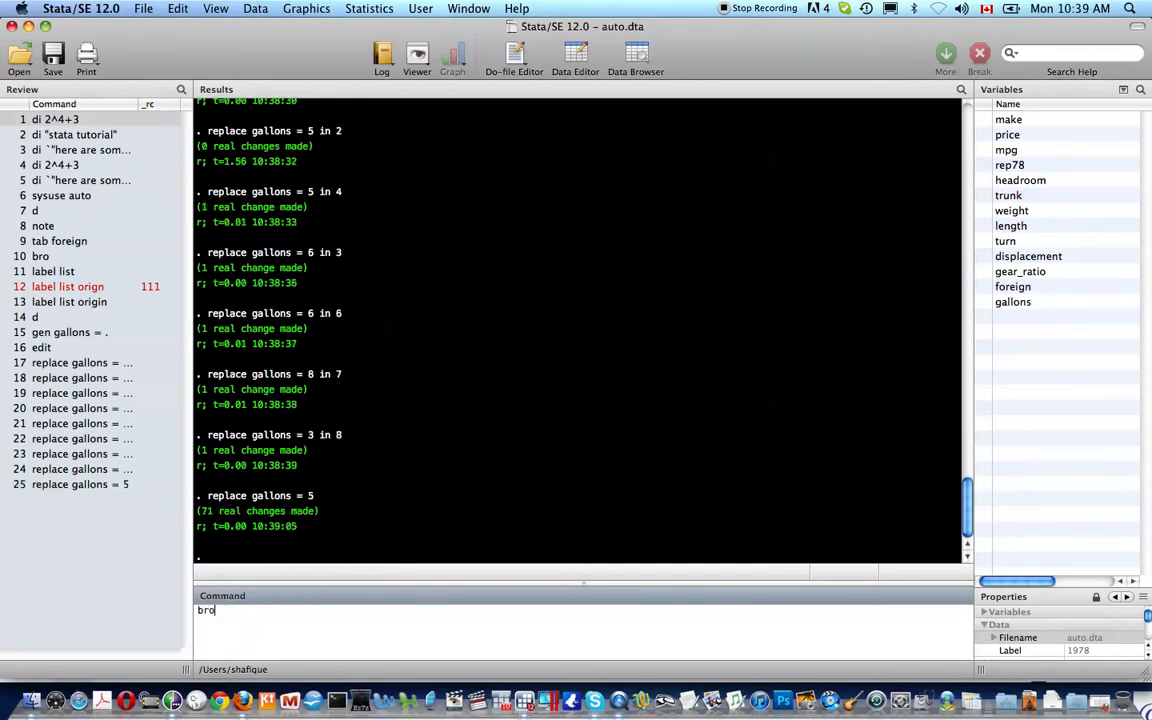
Browse the dataset with bro, check the gallons column down to the last observation, and close the data browser.
key("Return")
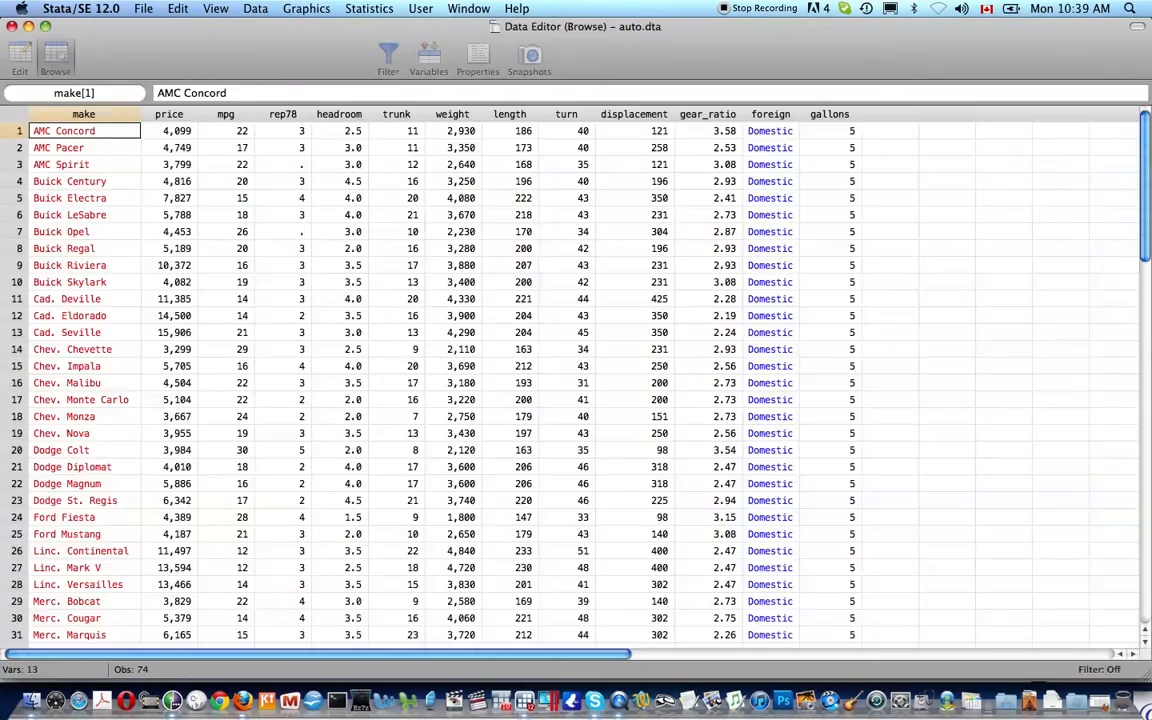
scroll(813, 209, "down", 2)
scroll(813, 209, "down", 15)
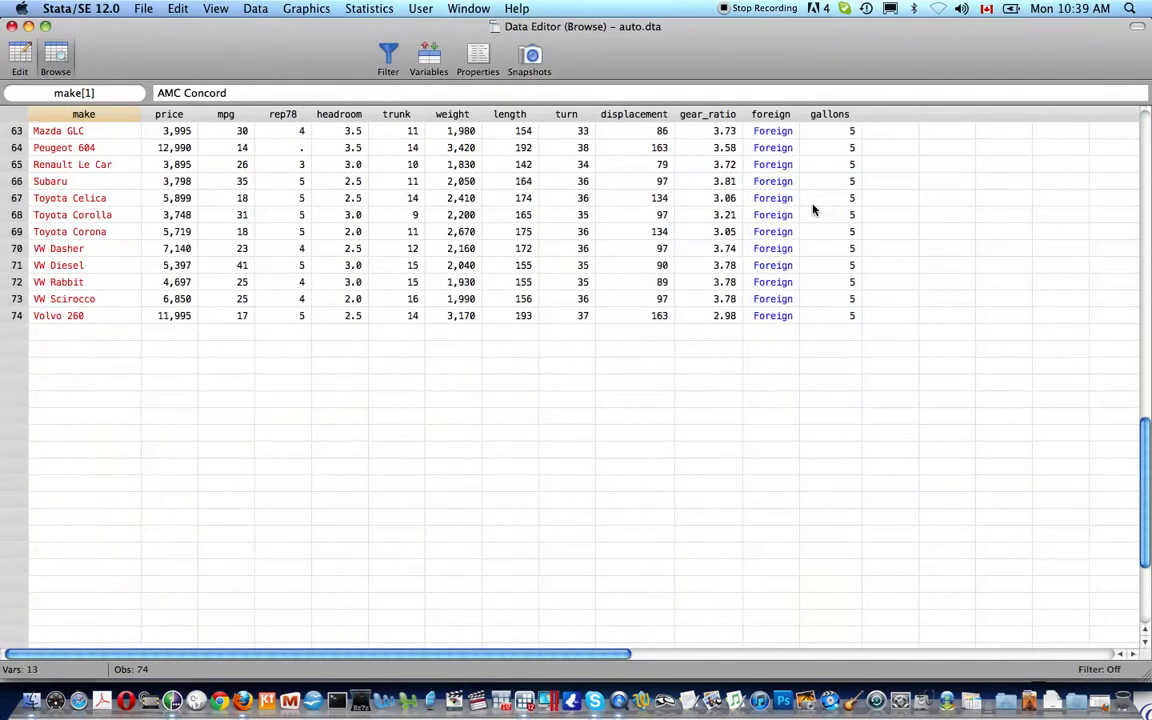
scroll(813, 209, "up", 15)
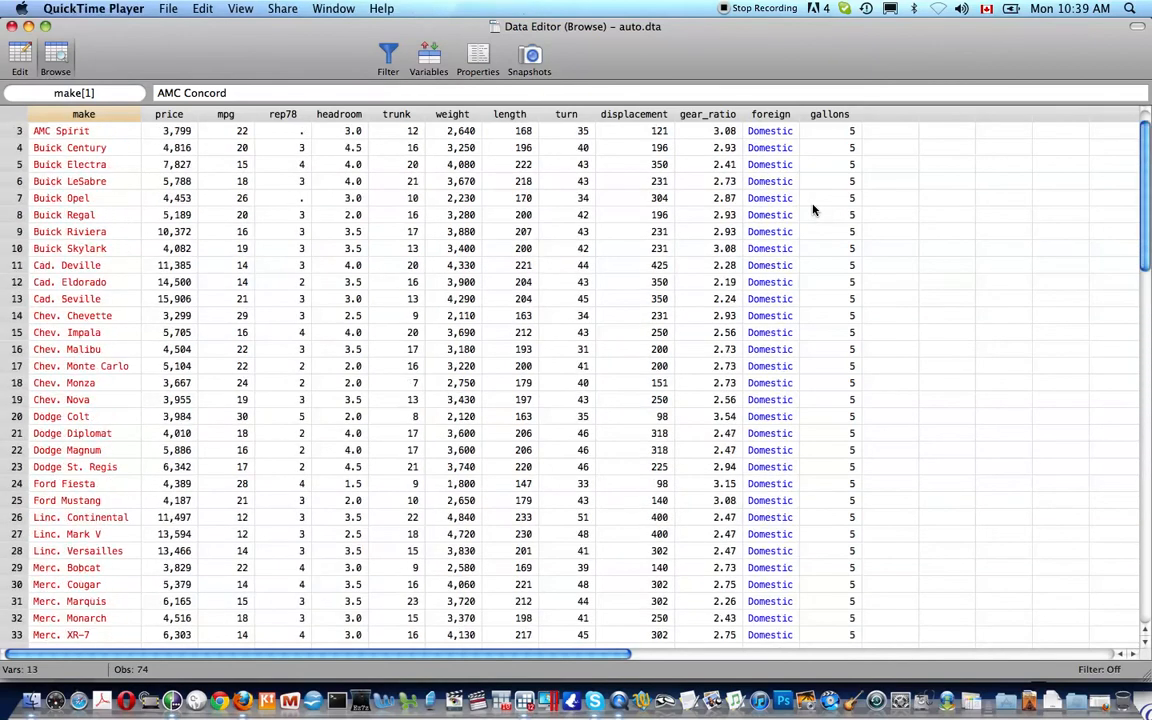
scroll(813, 209, "up", 1)
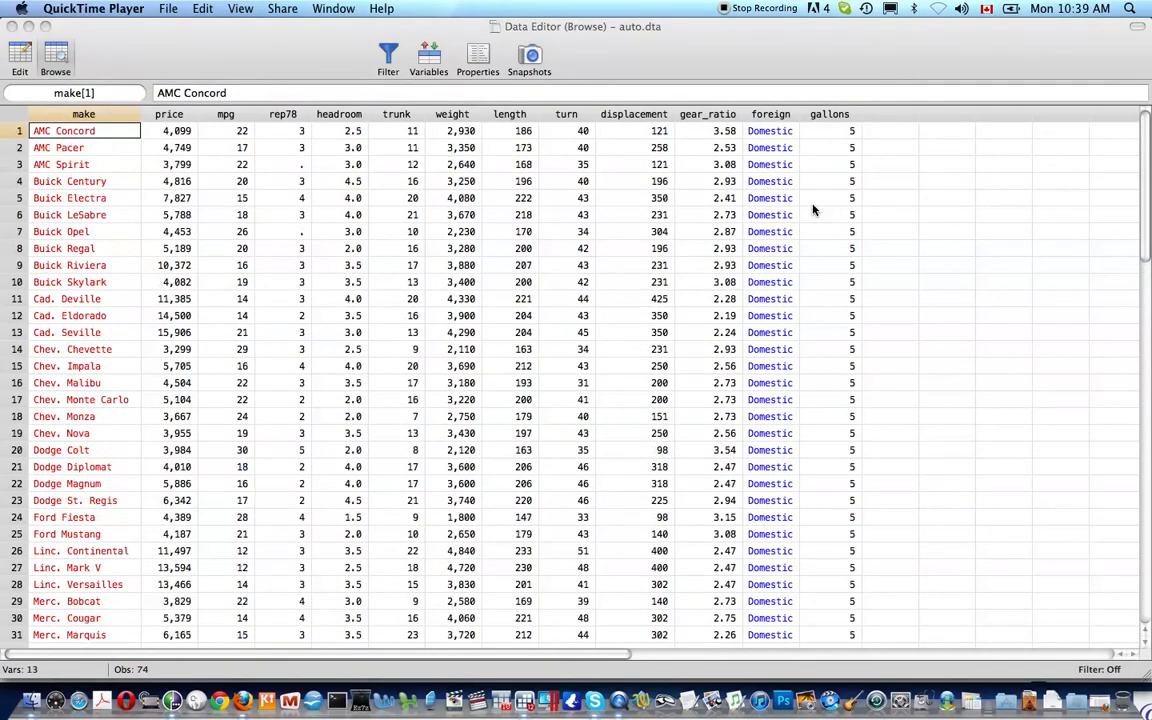
scroll(813, 209, "right", 2)
scroll(813, 209, "left", 2)
left_click(745, 32)
key("super+w")
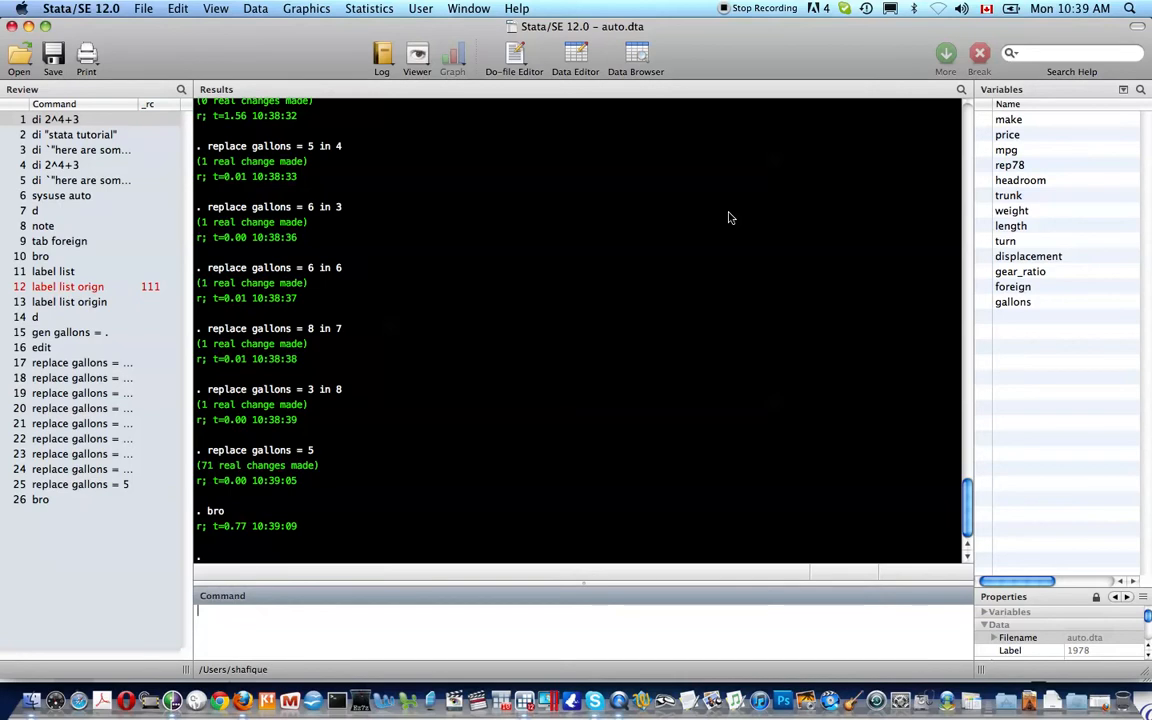
Label the gallons variable "Gallons of gasoline available for use" with label var, using compound quotes.
type("label var gallons \"\"")
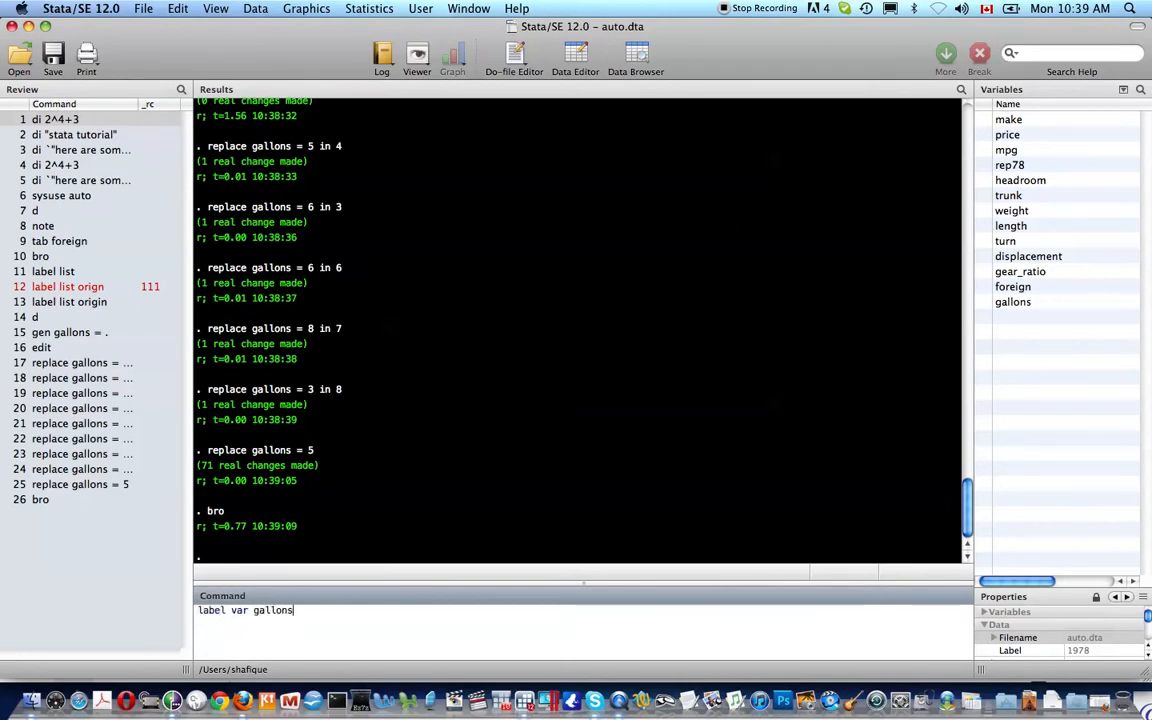
key("Left")
key("Left")
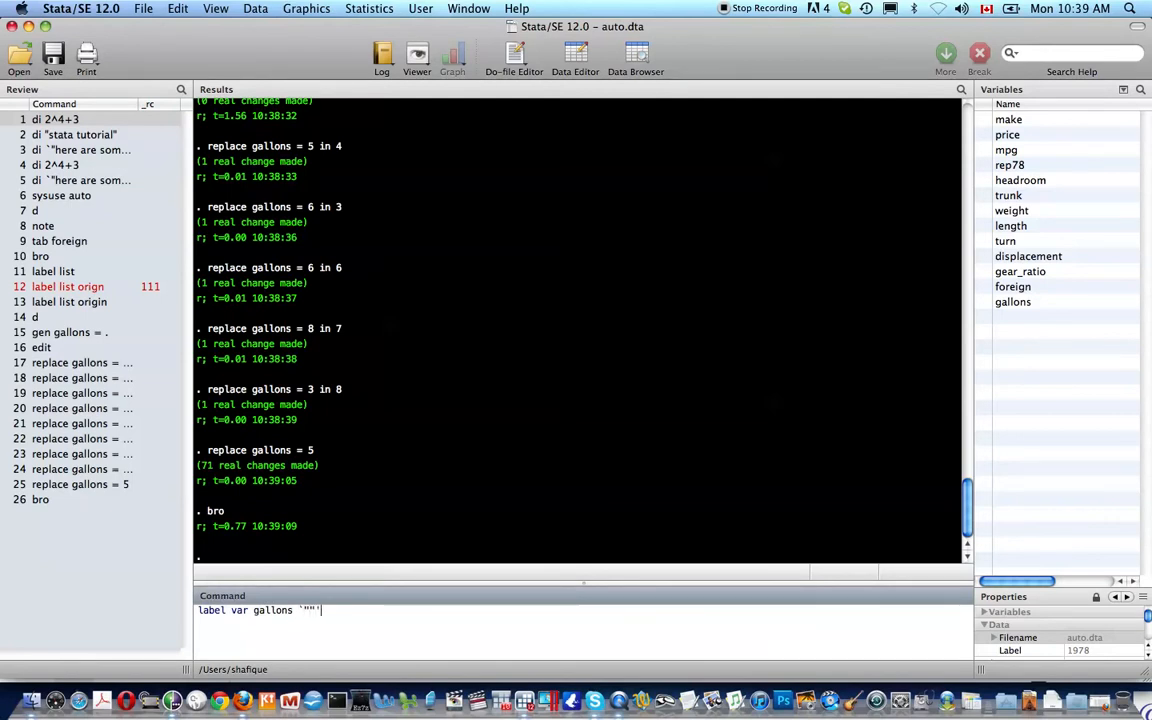
type("Gallons of gasoline")
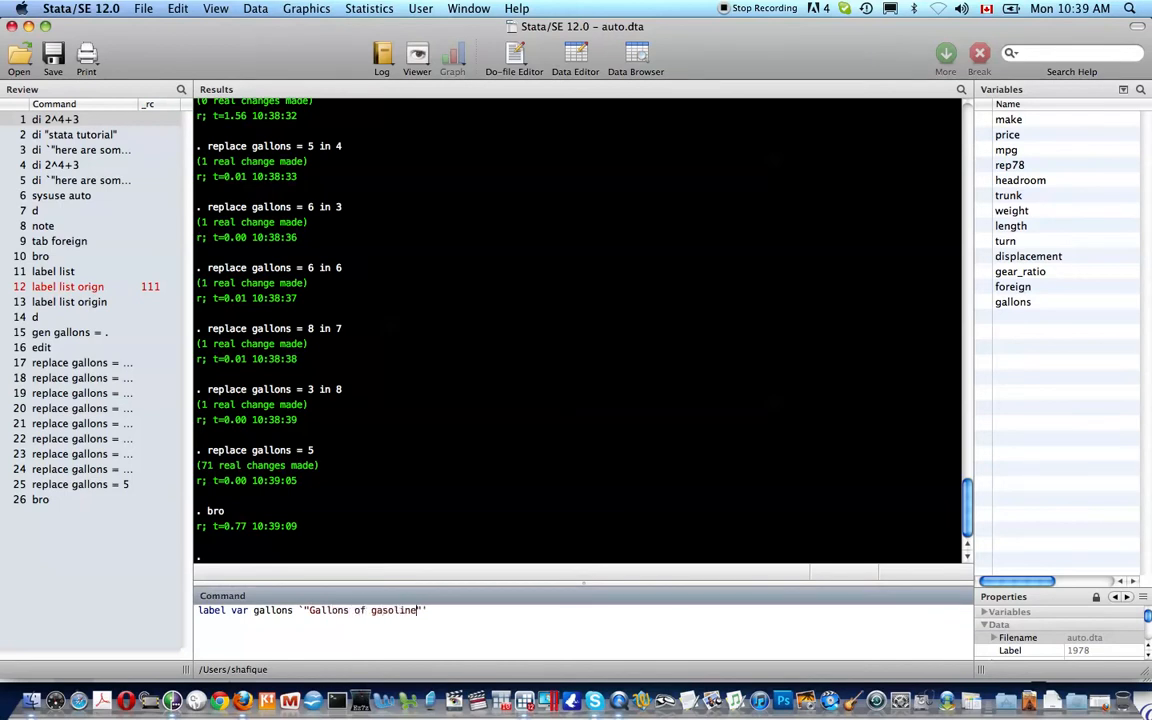
type(" available for ")
type("consumptio")
key("BackSpace")
key("BackSpace")
key("BackSpace")
key("BackSpace")
key("BackSpace")
key("BackSpace")
key("BackSpace")
key("BackSpace")
key("BackSpace")
key("BackSpace")
type("use")
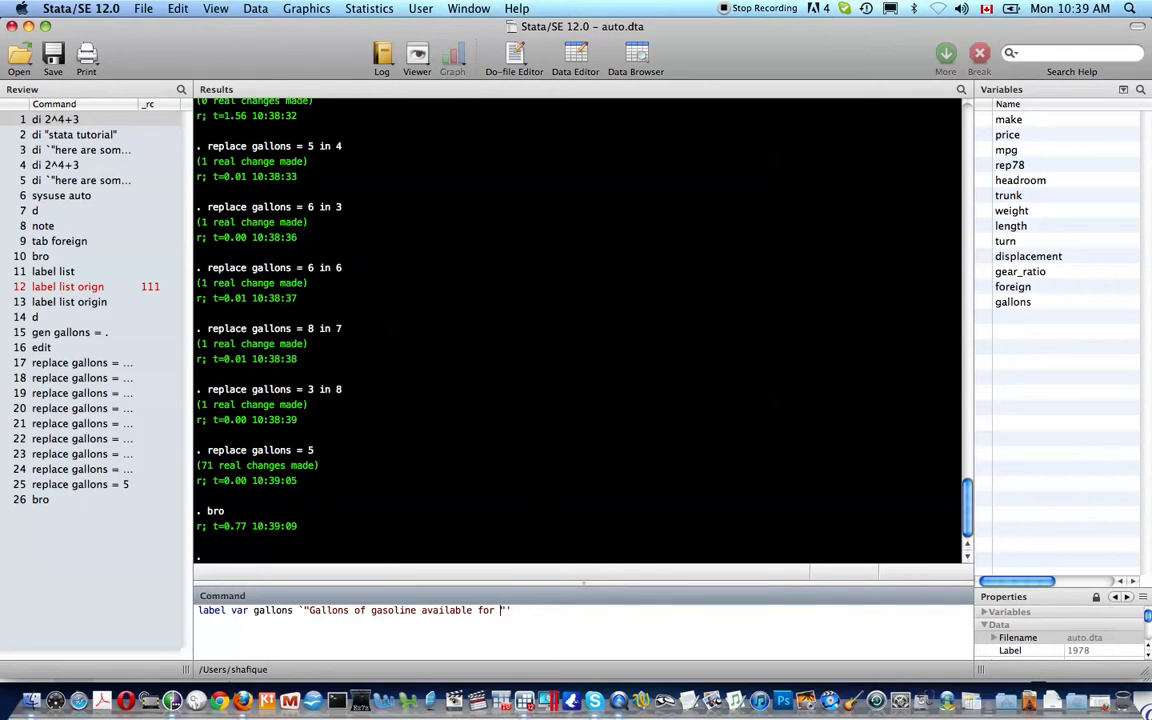
key("Return")
Describe the dataset to check the variable label of gallons, and finish the paused output.
type("d")
key("Return")
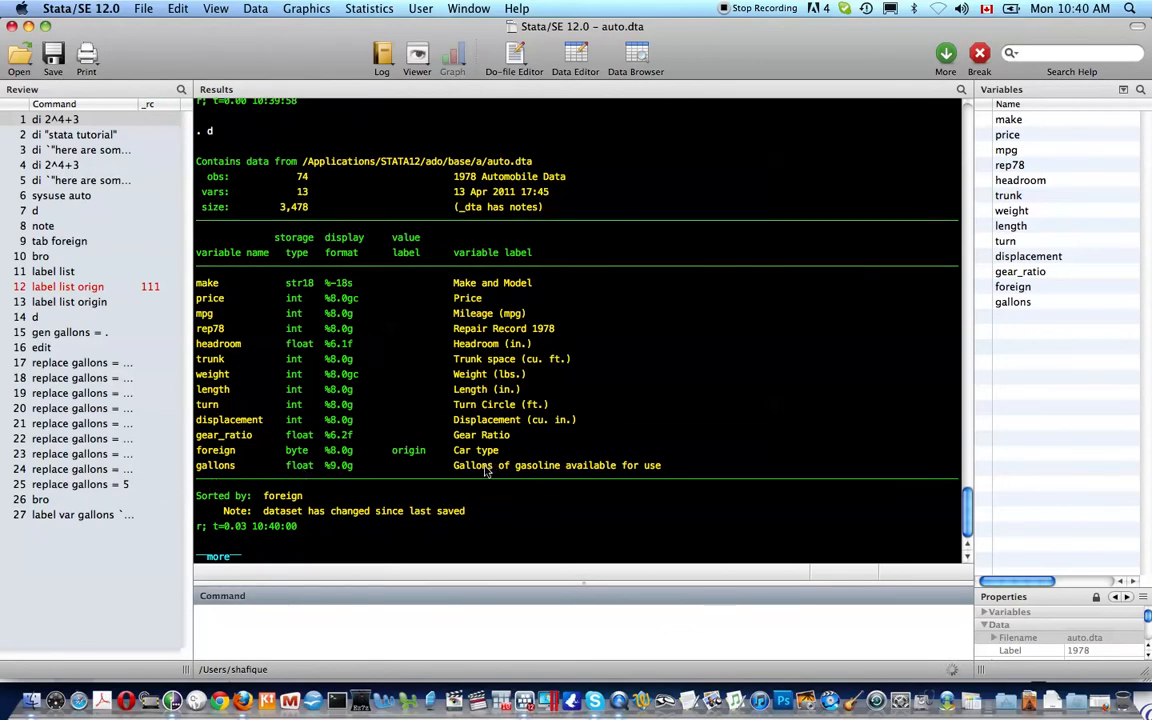
key("space")
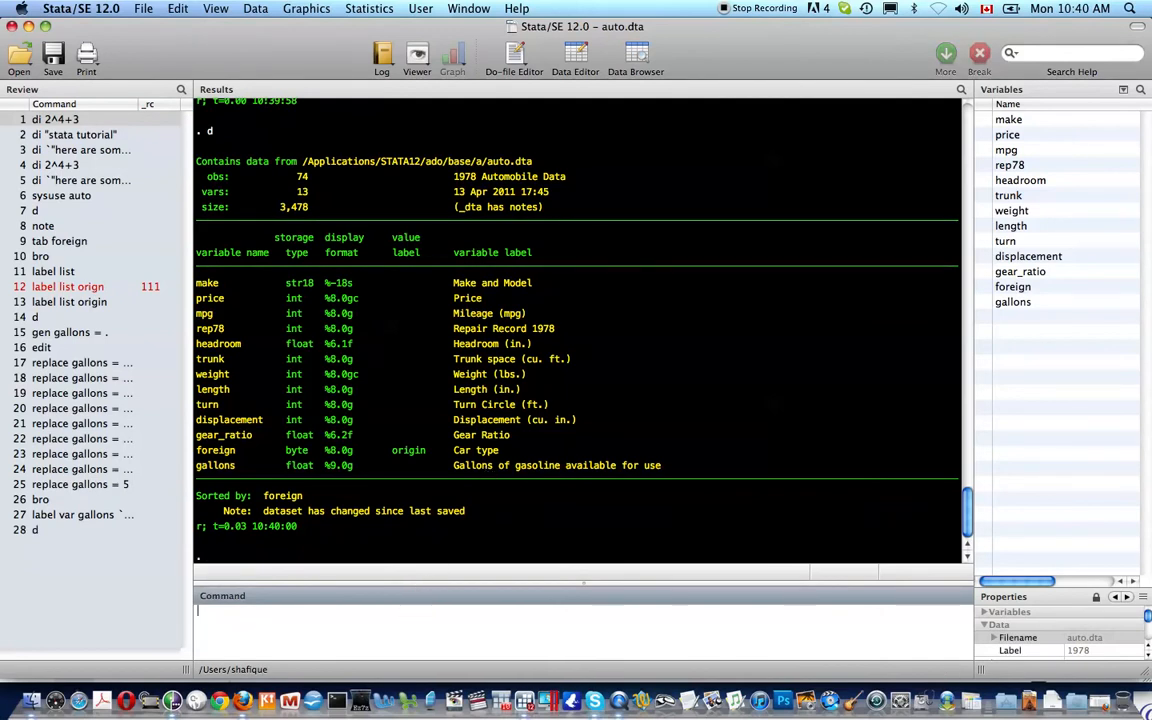
Generate a distance variable as mpg times gallons, abbreviating the second name: gen distance = mpg * gallo.
type("gen distance")
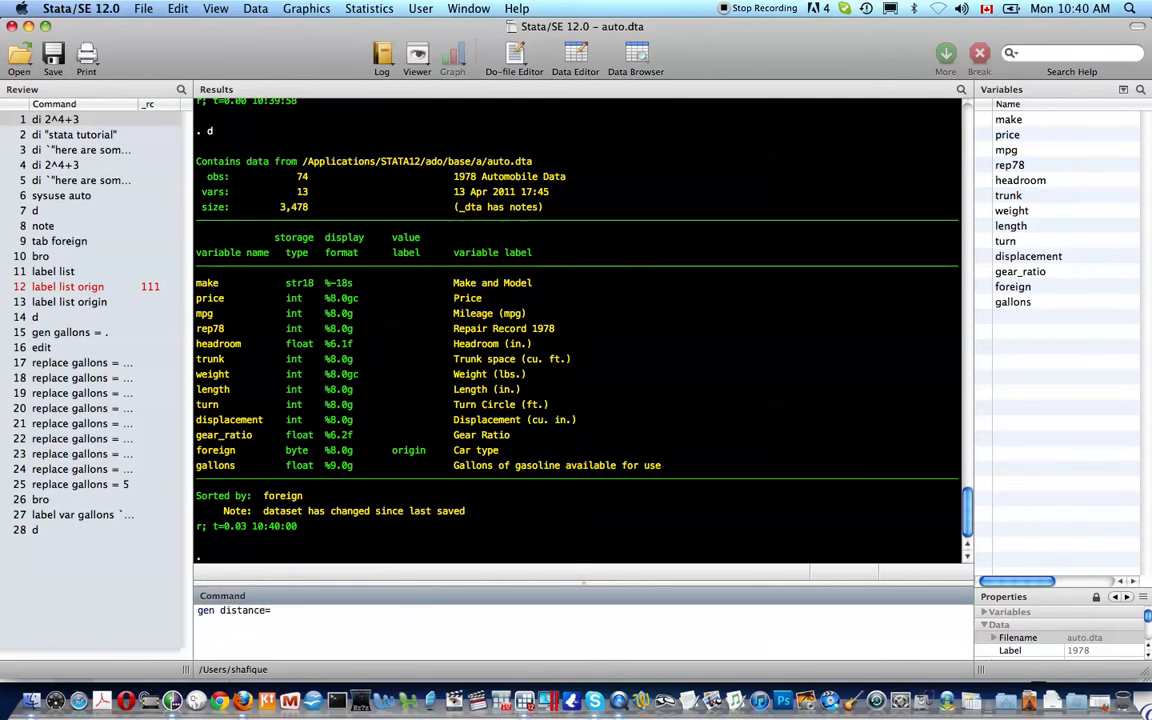
type(" = m")
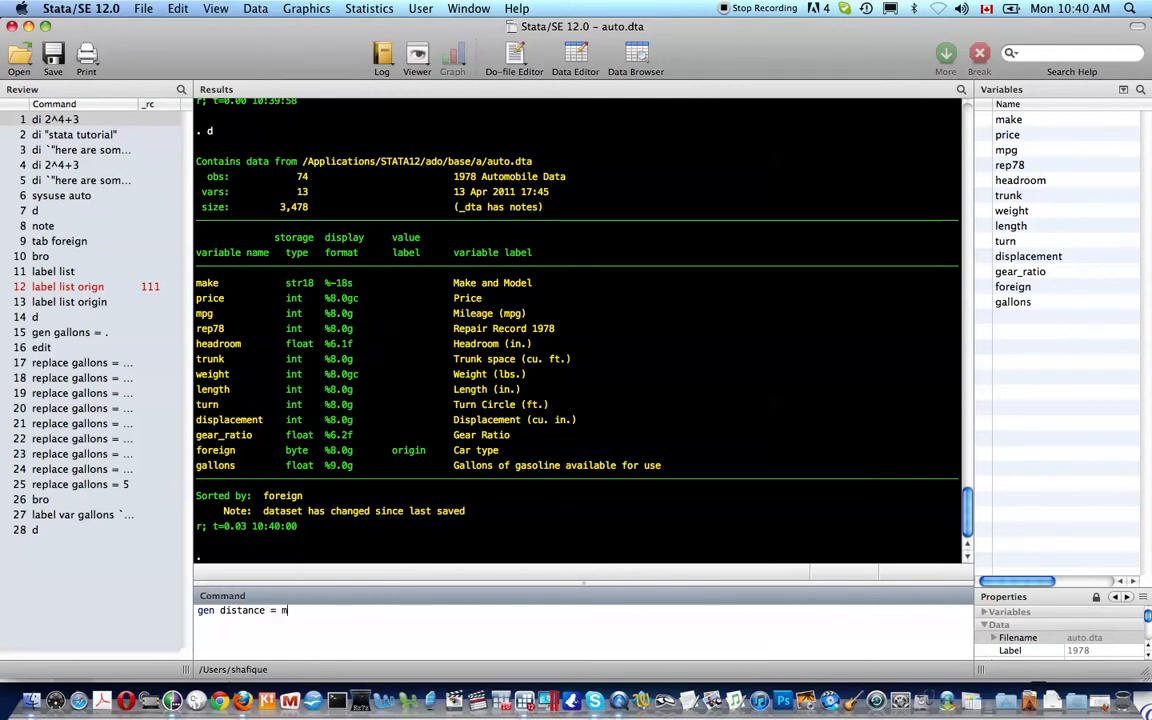
type("pg")
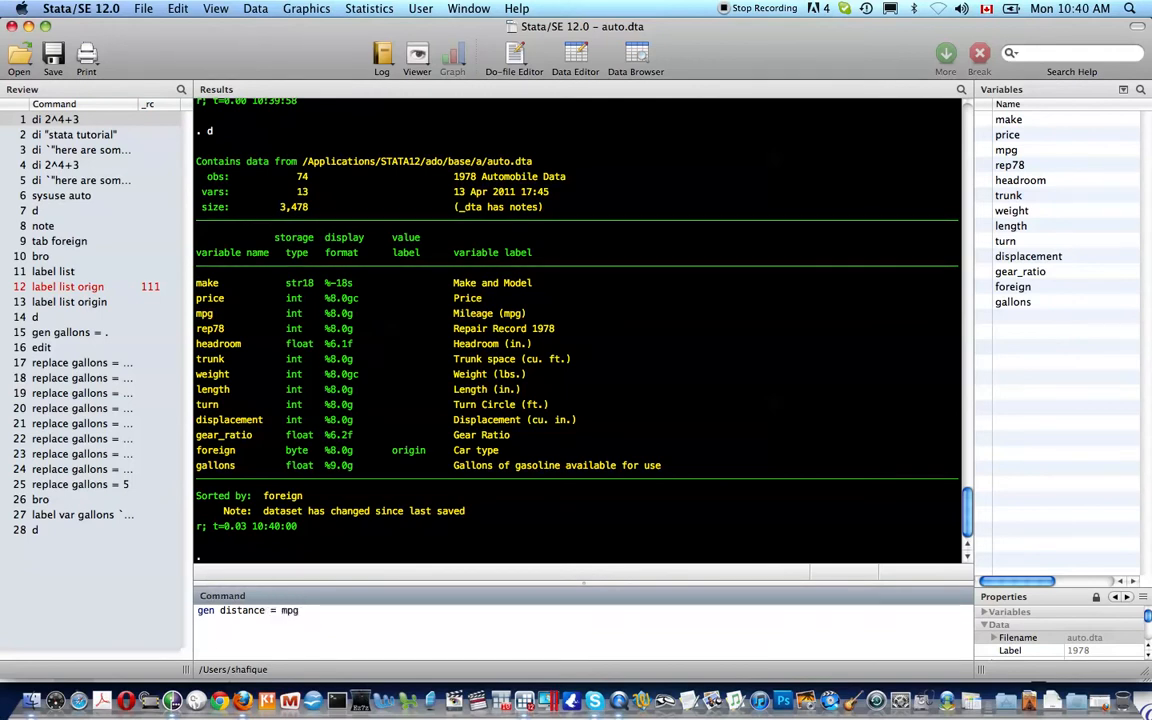
type("&gallon")
key("BackSpace")
key("BackSpace")
key("BackSpace")
key("BackSpace")
key("BackSpace")
key("BackSpace")
type("* gallo")
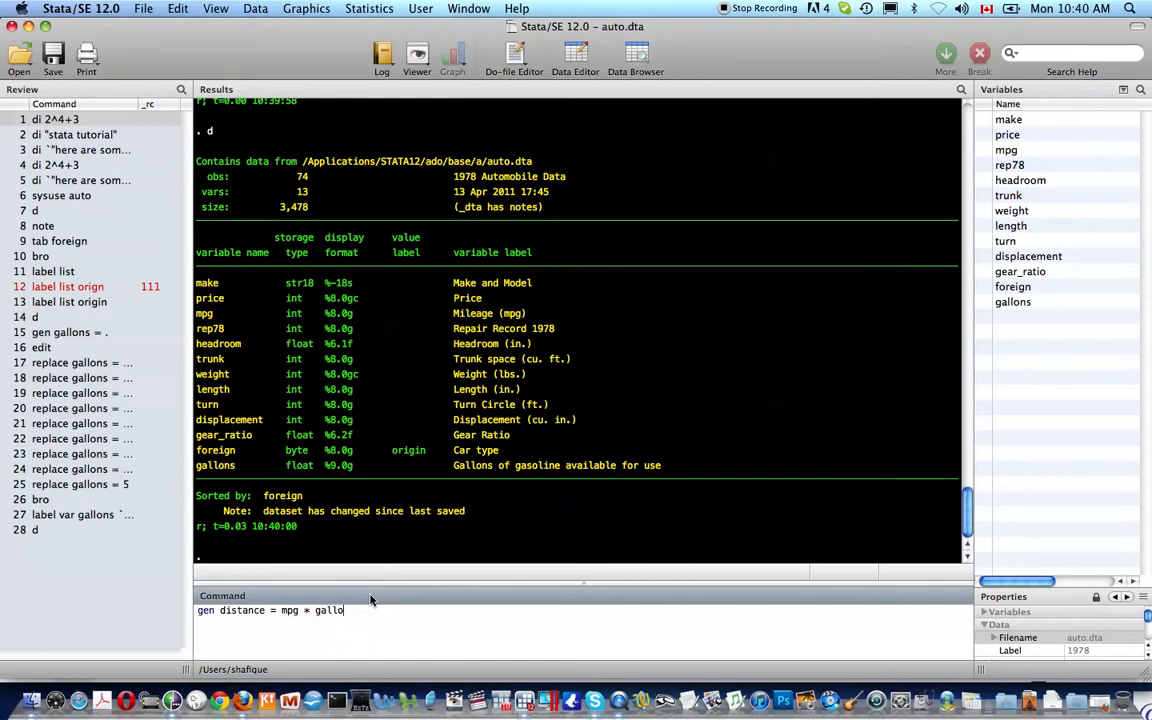
key("Return")
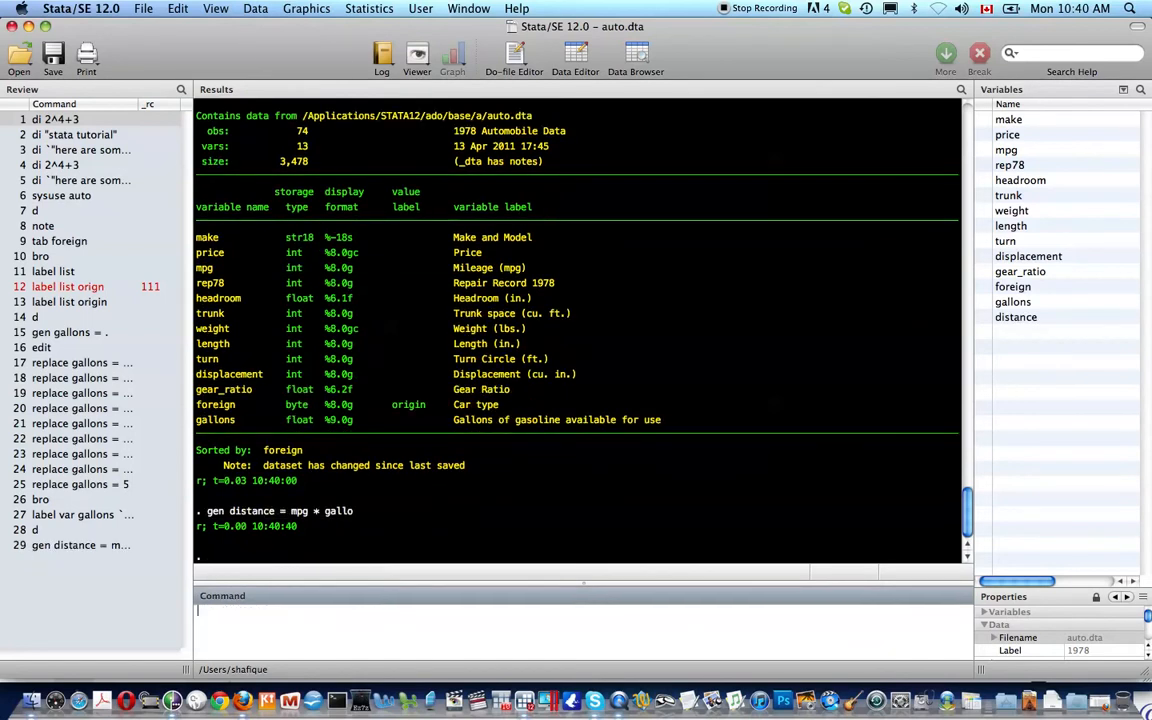
Label the distance variable with label var dist `"avg distance you can travel on "gallons""'.
type("label var dist")
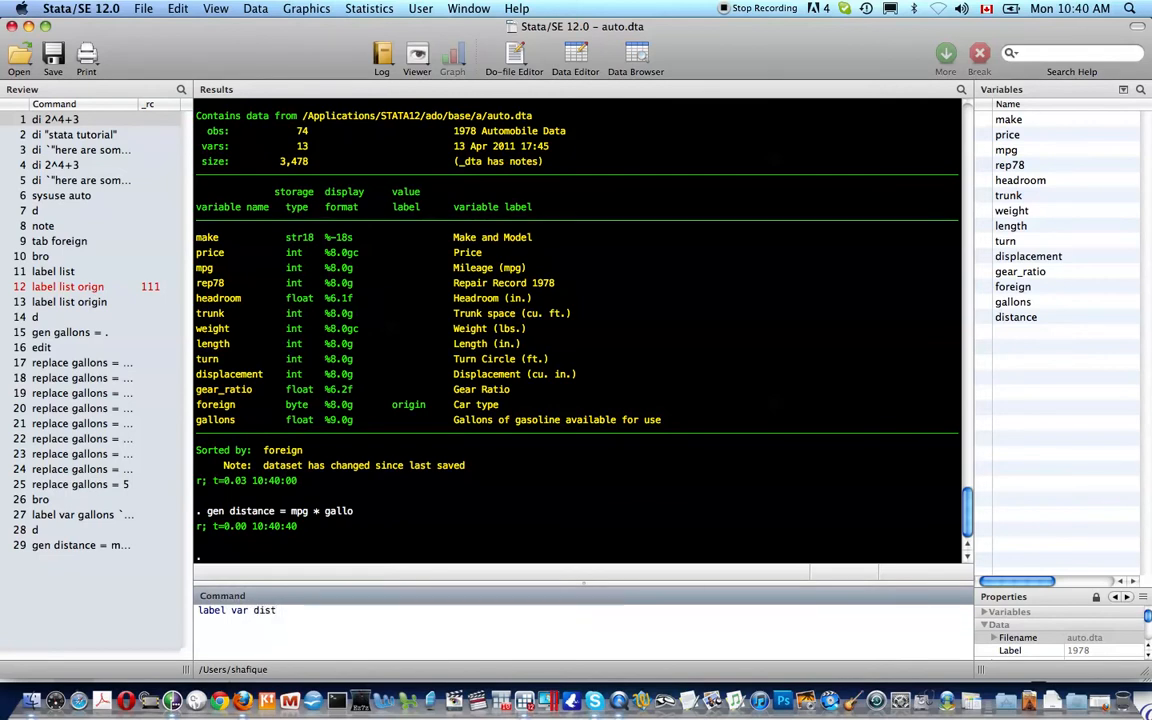
type(" `\"\"'")
key("Left")
type("\"\"")
key("Left")
type("distance gf")
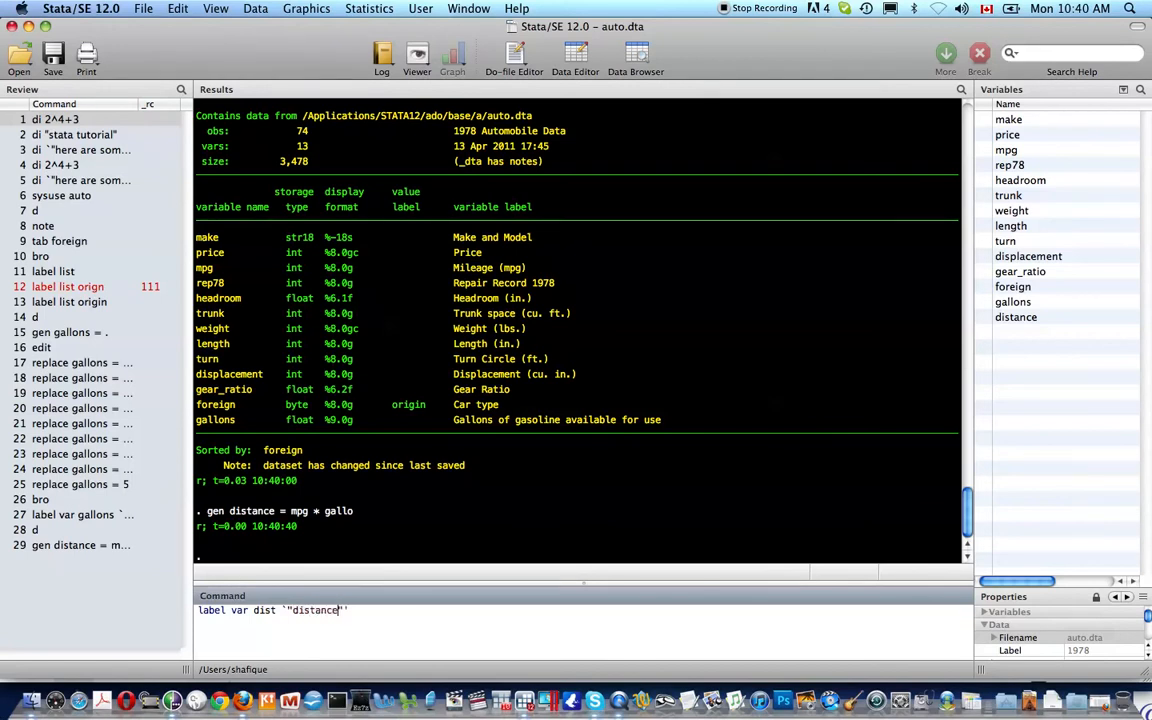
key("BackSpace")
key("BackSpace")
type("you")
key("BackSpace")
key("BackSpace")
key("BackSpace")
key("BackSpace")
key("BackSpace")
key("BackSpace")
key("BackSpace")
key("BackSpace")
key("BackSpace")
key("BackSpace")
key("BackSpace")
key("BackSpace")
type("avg")
type(" distance you")
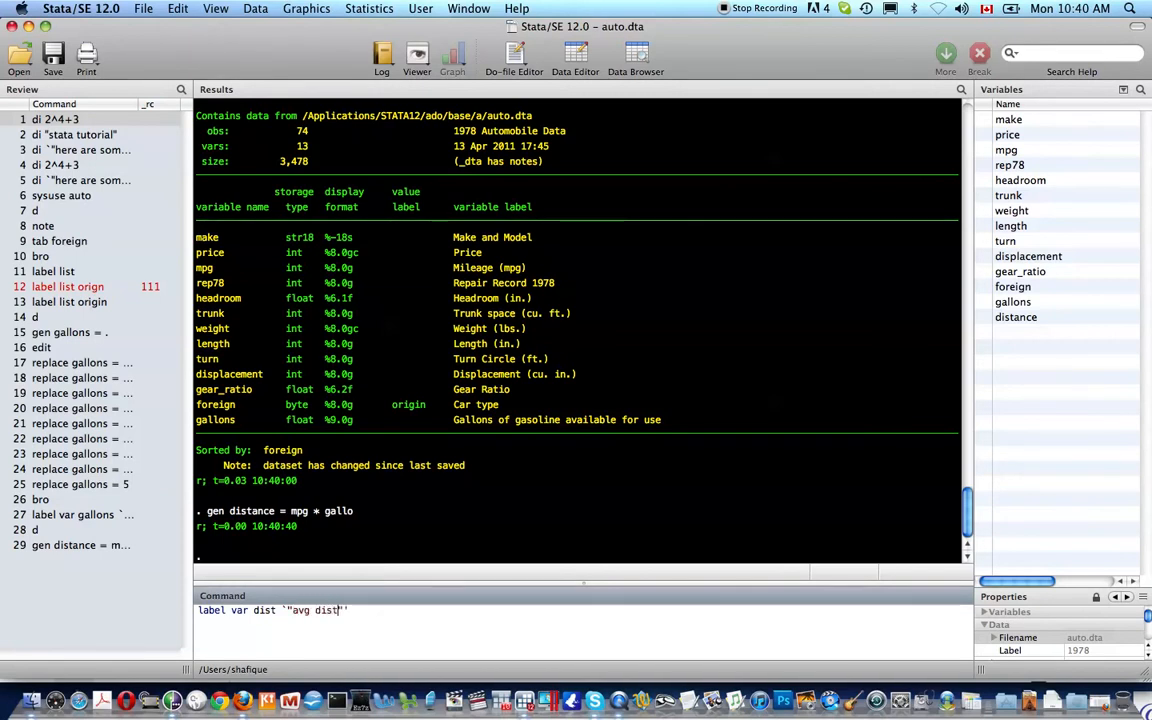
type(" can travel on")
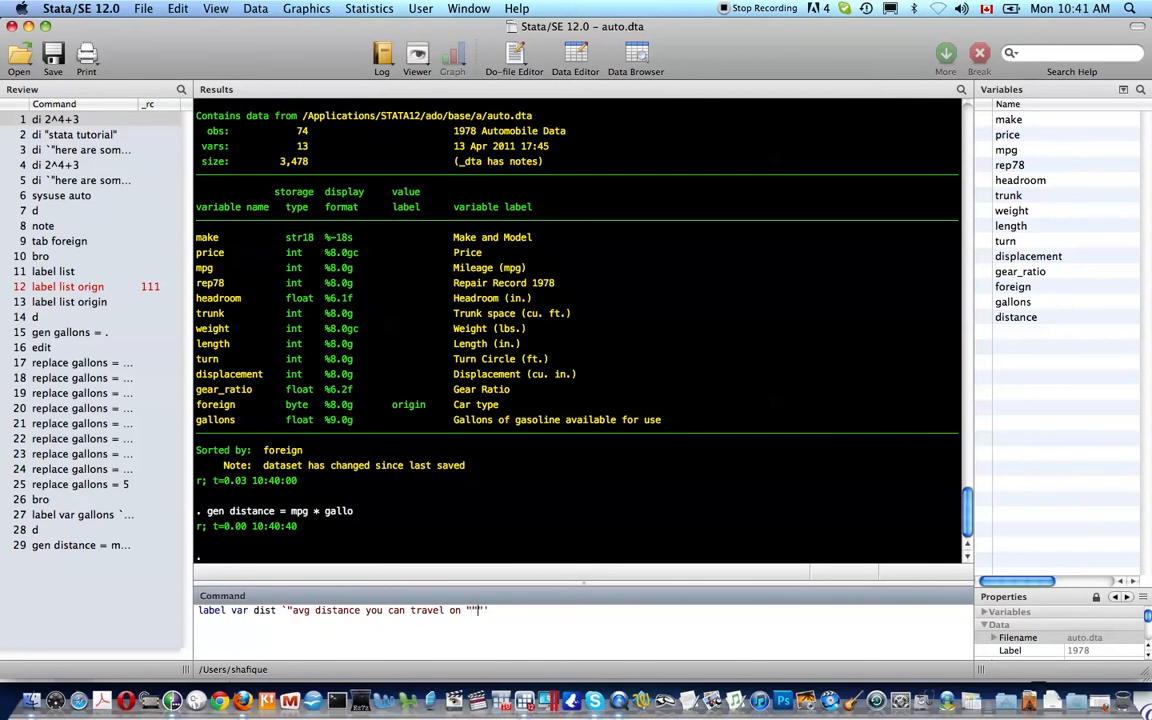
type("gallons")
key("Return")
Describe the dataset to check the variable label of distance, and finish the paused output.
type("d")
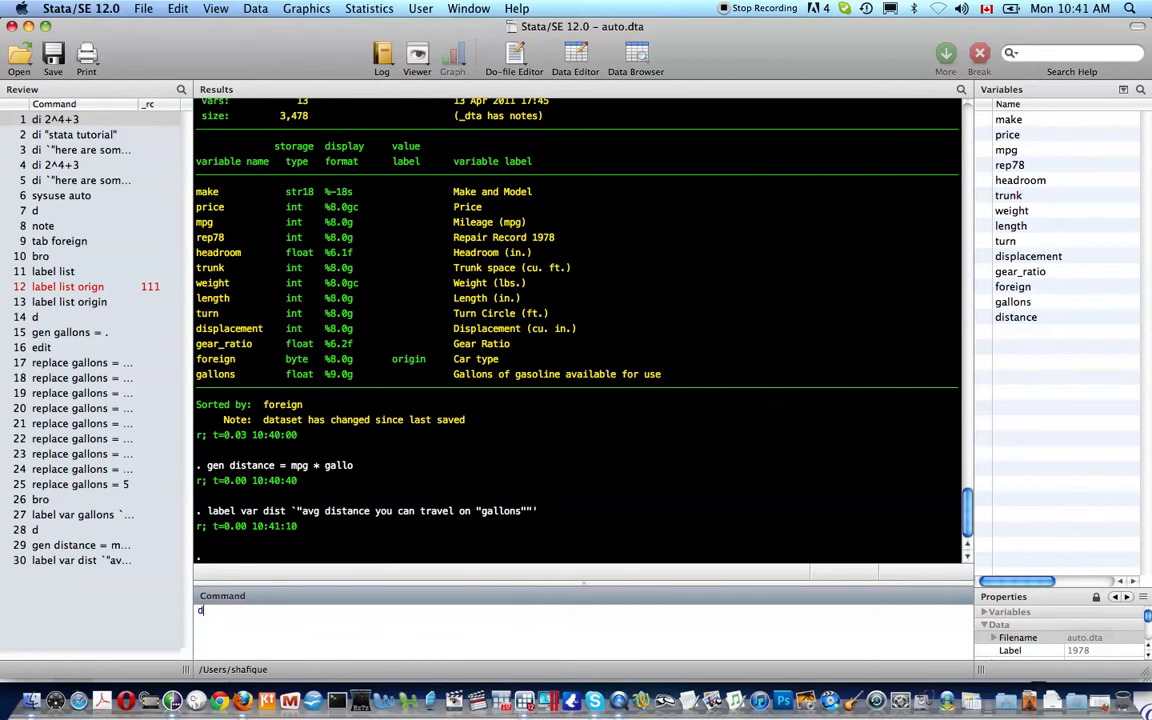
key("Return")
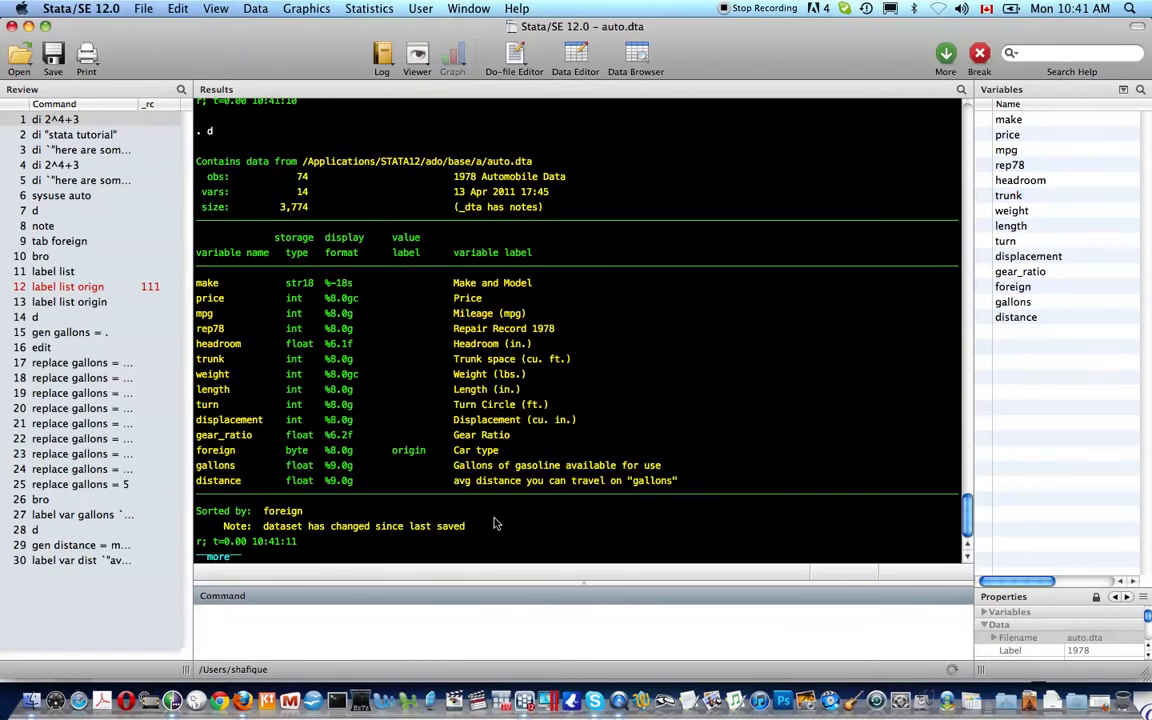
key("space")
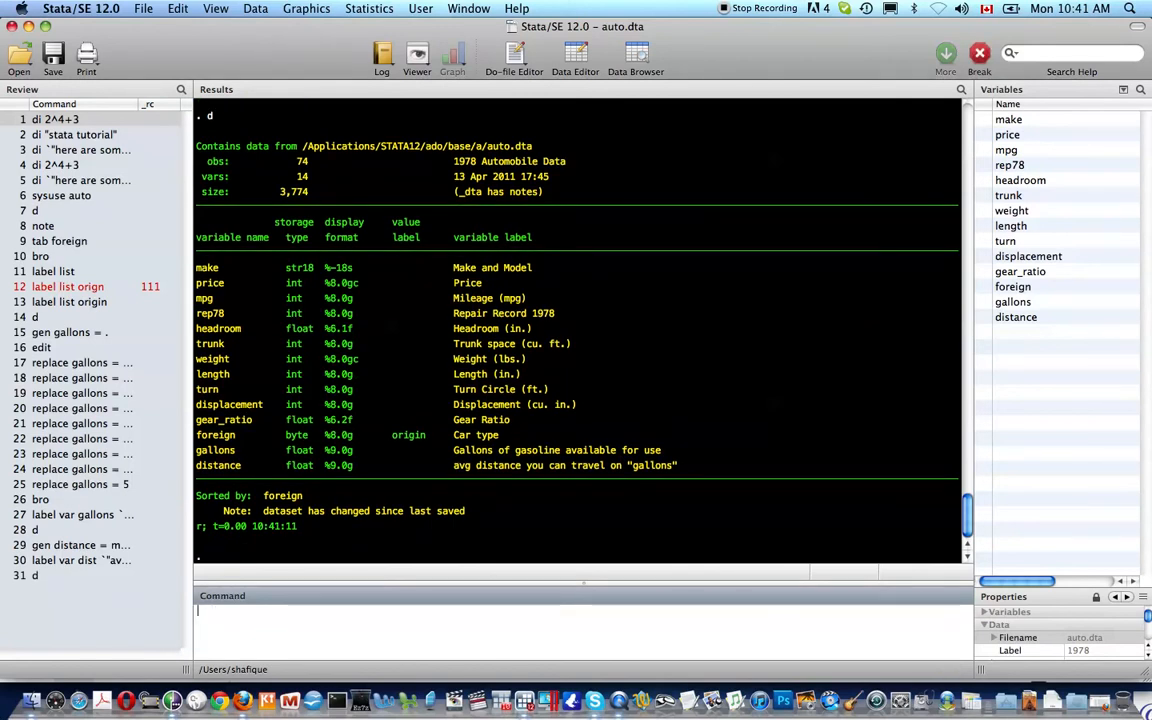
Browse the dataset to check the values of the distance variable, and close the data browser.
type("bro")
key("Return")
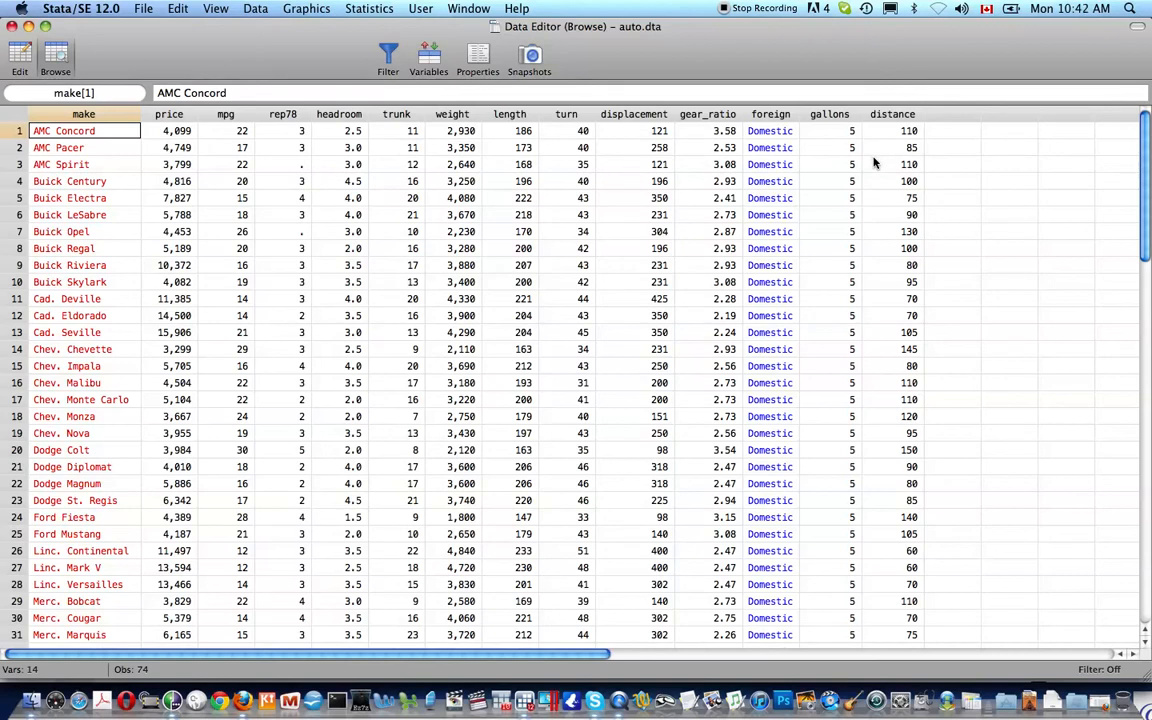
key("super+w")
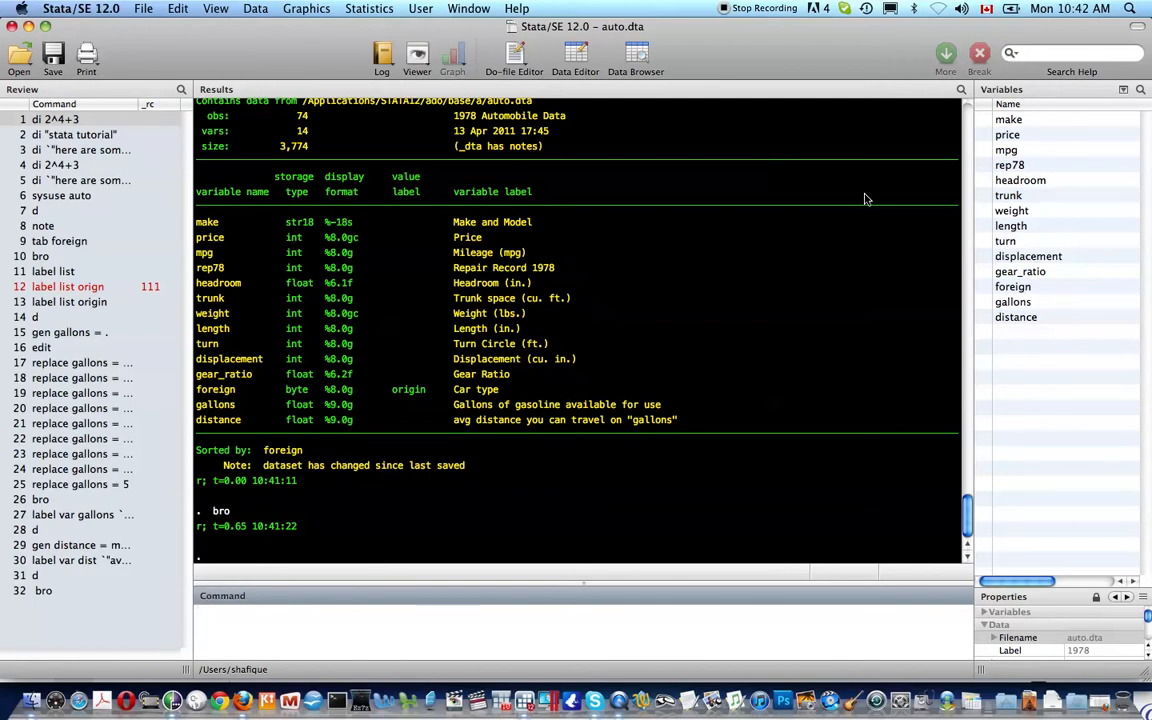
Summarize the distance variable with sum distance.
type("sum")
type(" distance")
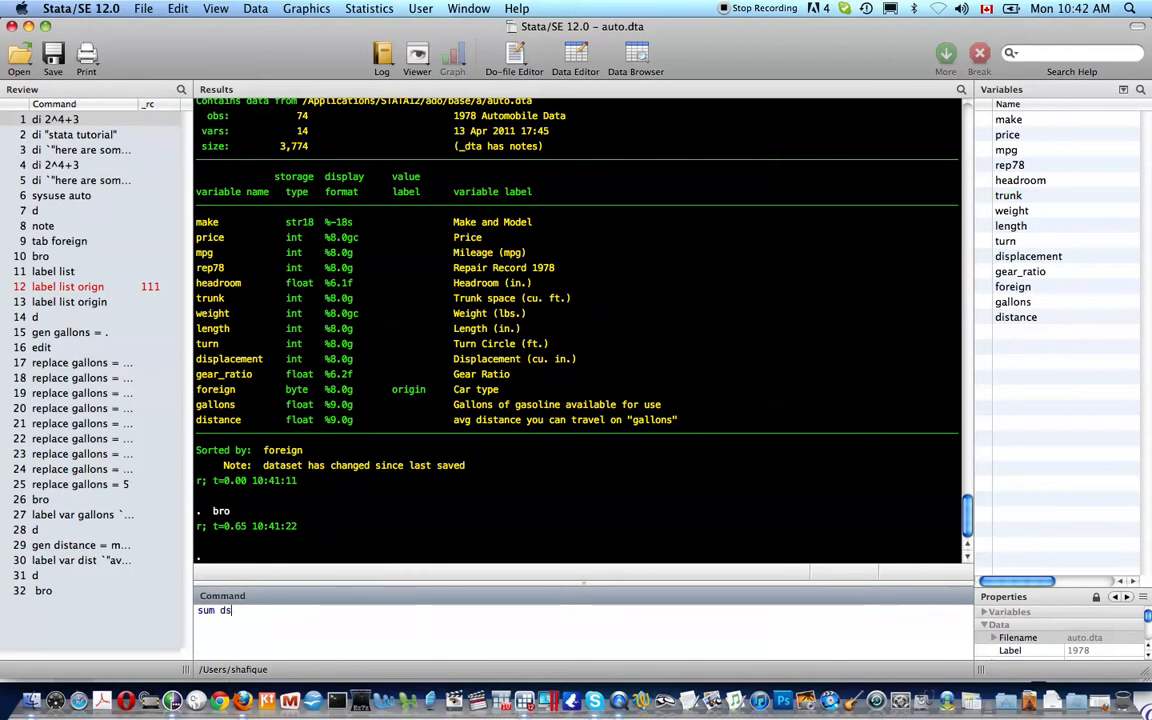
key("Return")
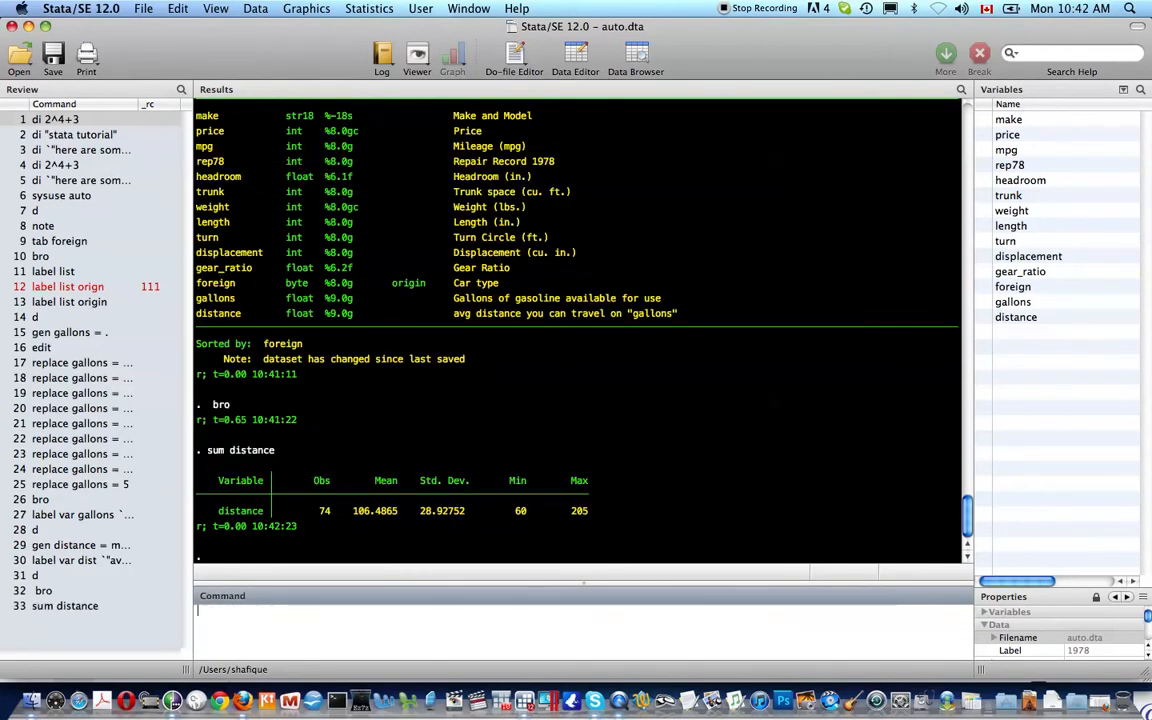
Count the observations in the dataset with the count command.
type("sum")
key("BackSpace")
key("BackSpace")
key("BackSpace")
key("BackSpace")
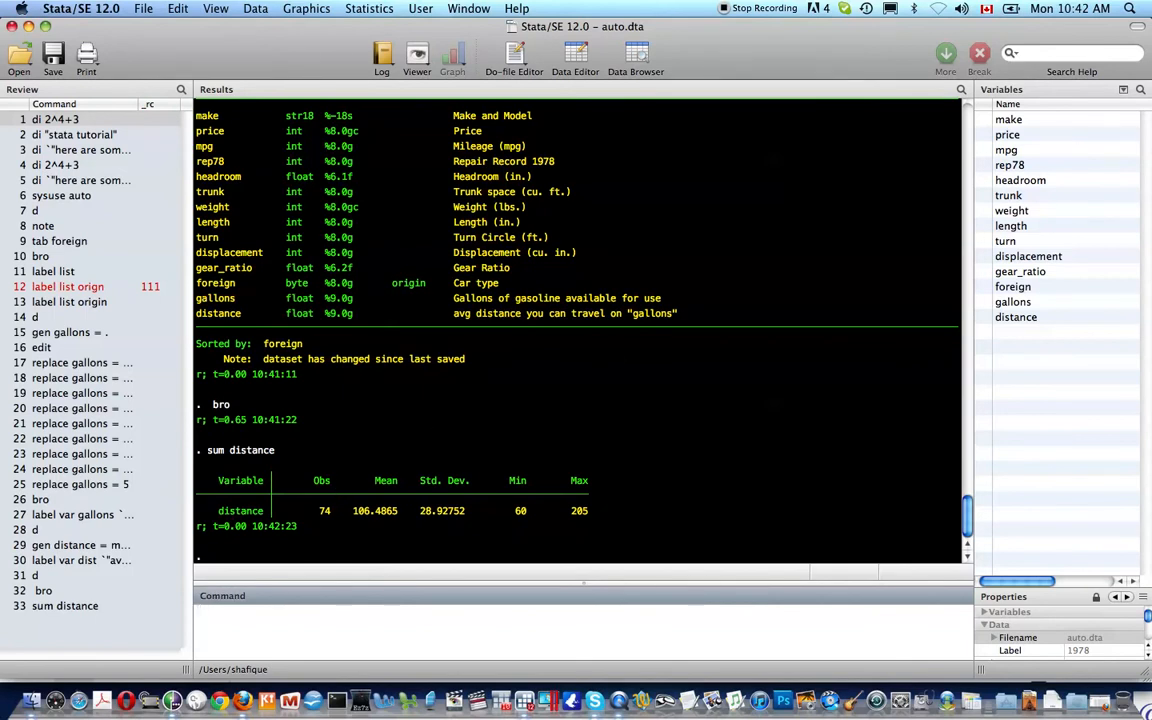
type("count")
key("Return")
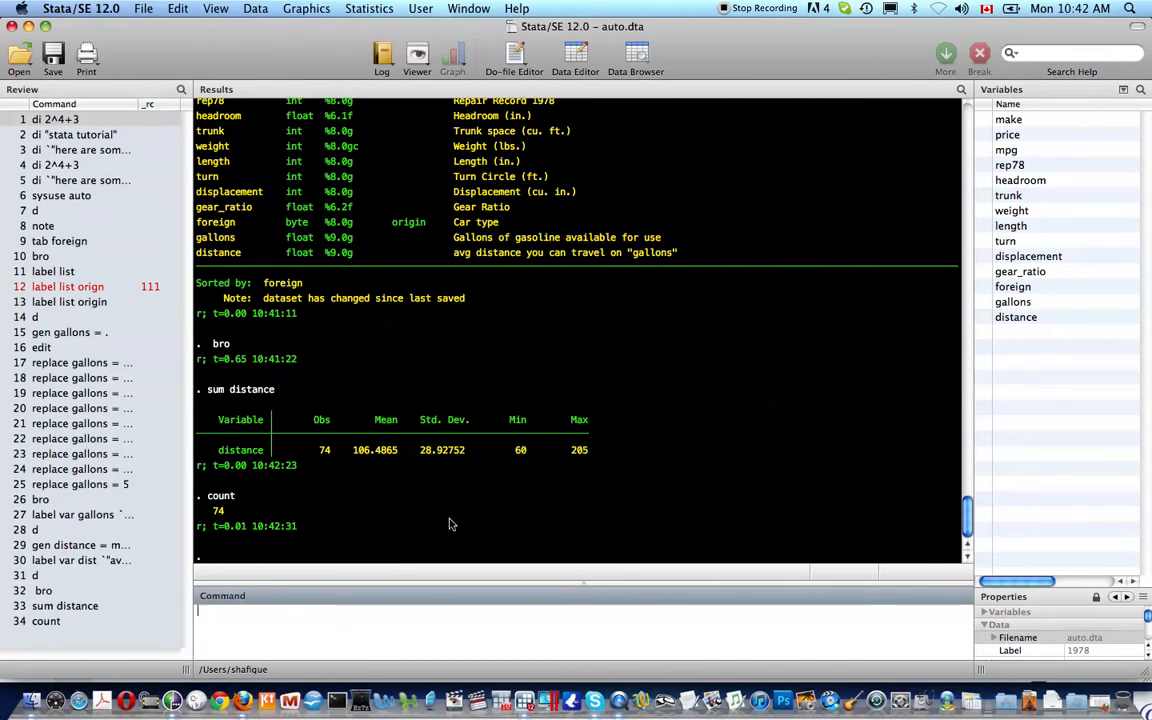
Rerun the summary of distance with the detail option: sum distance, d.
type("count")
key("Up")
key("Up")
type(", d")
key("Return")
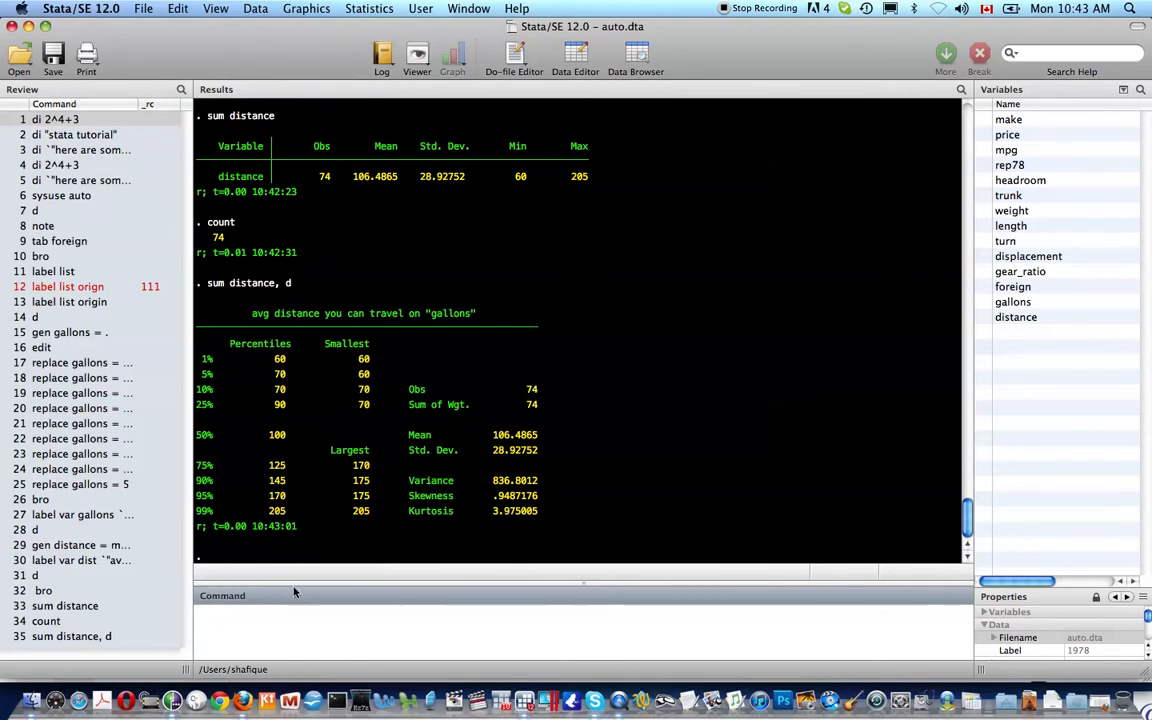
Summarize gallons in detail with sum gall,d, and summarize mpg with sum mpg.
type("sum gall")
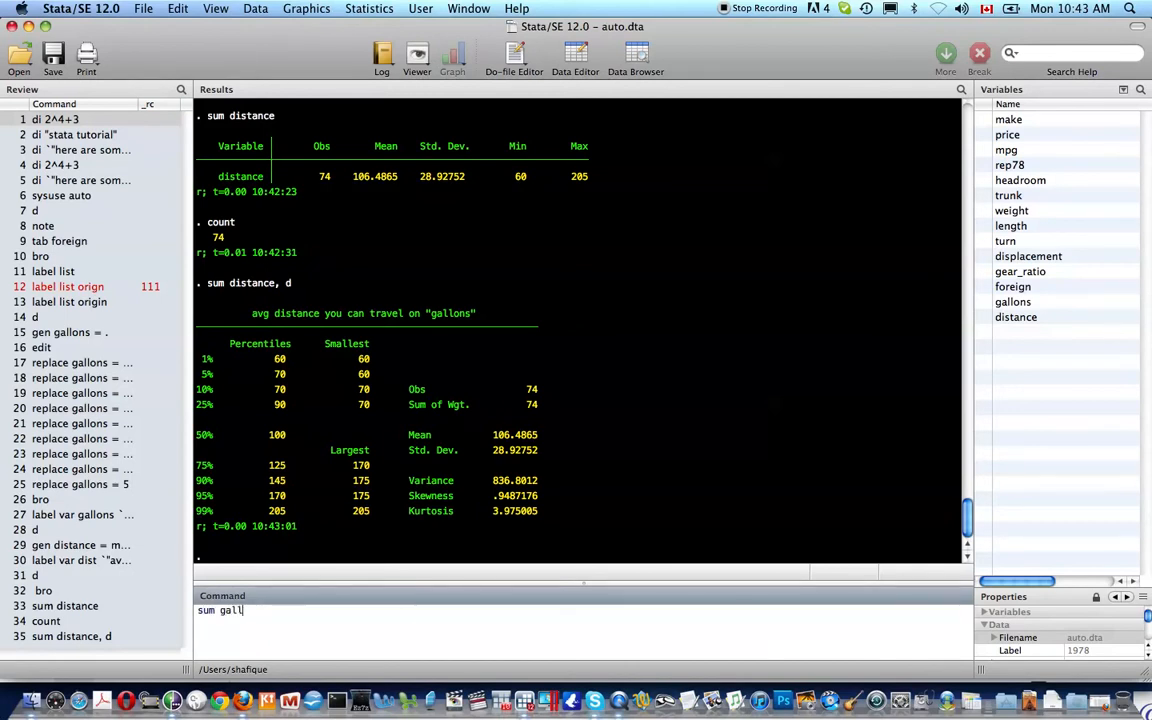
type(",d")
key("Return")
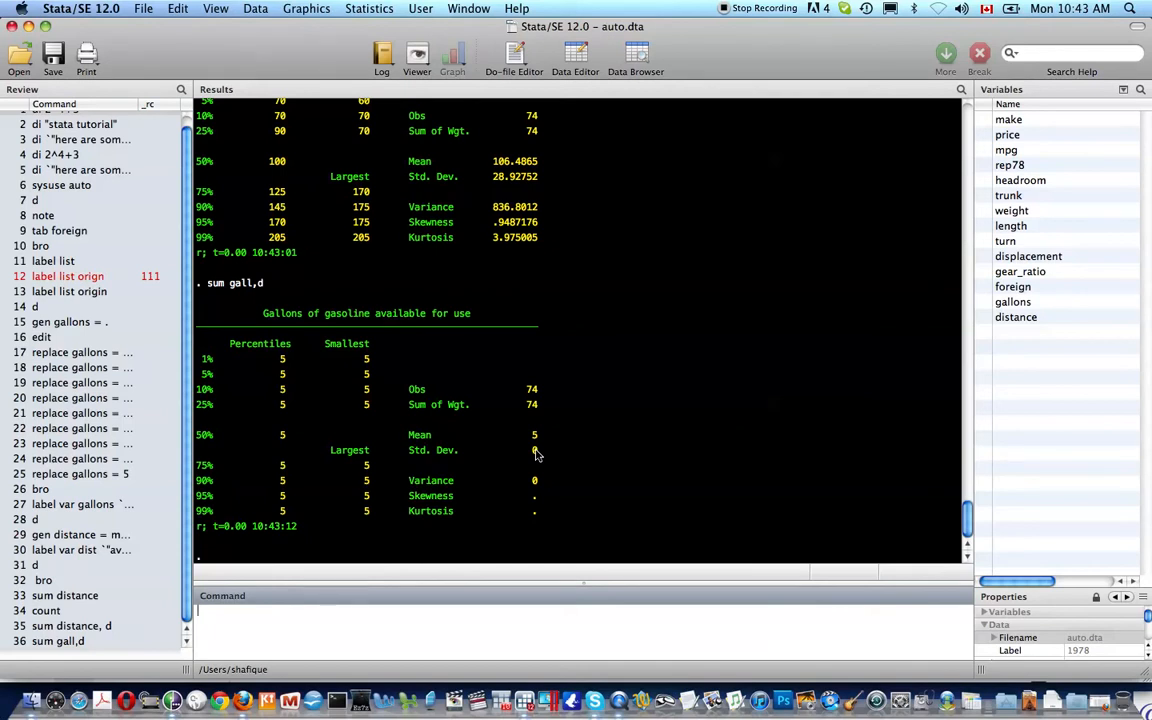
type("sum mpg")
key("Return")
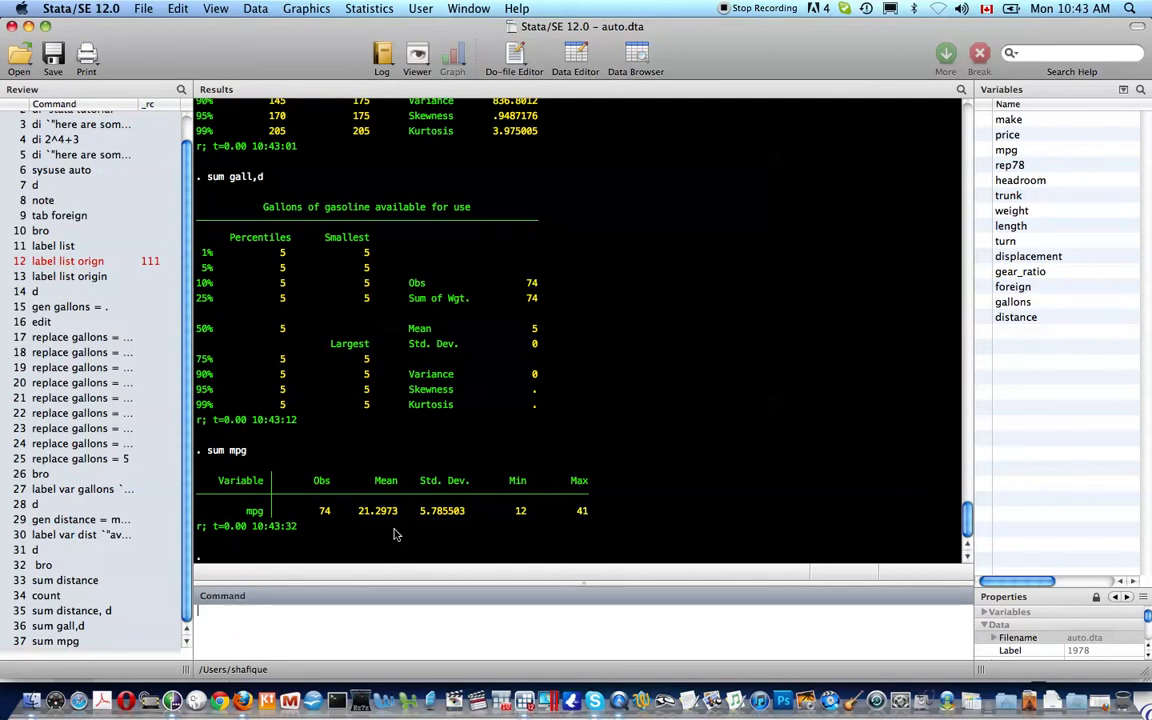
Try to summarize mpg for domestic cars only with sum mpg if foreign = 0.
key("Up")
type("if")
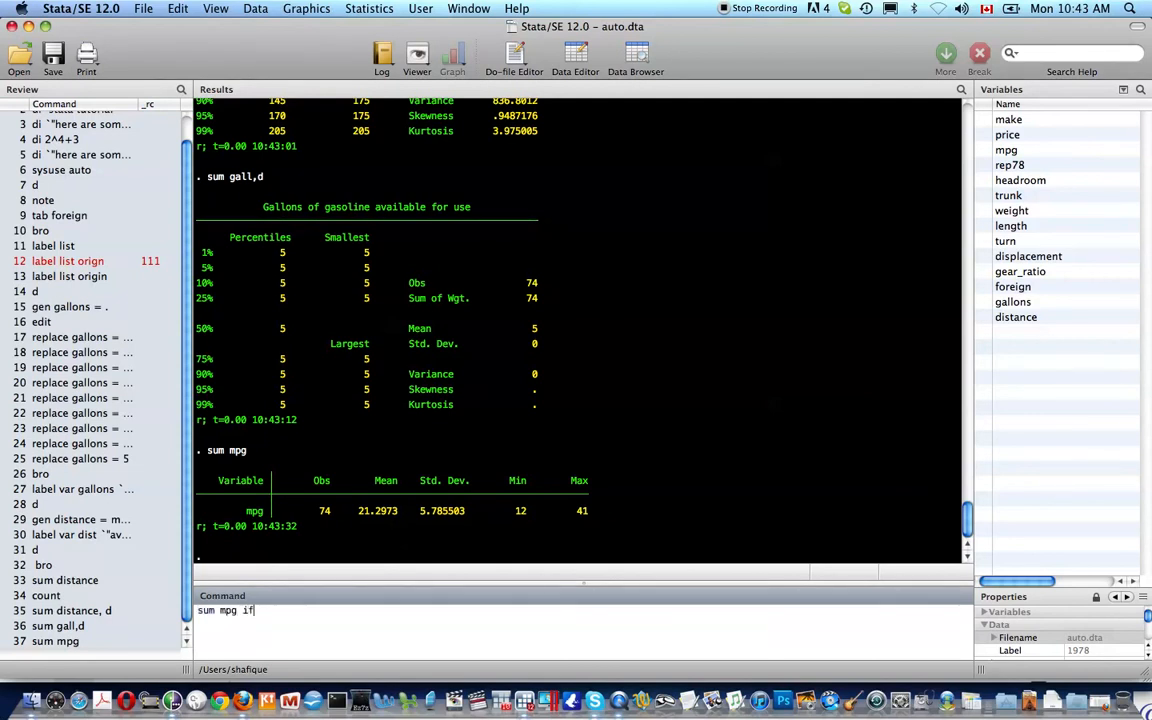
type(" foreign = 0")
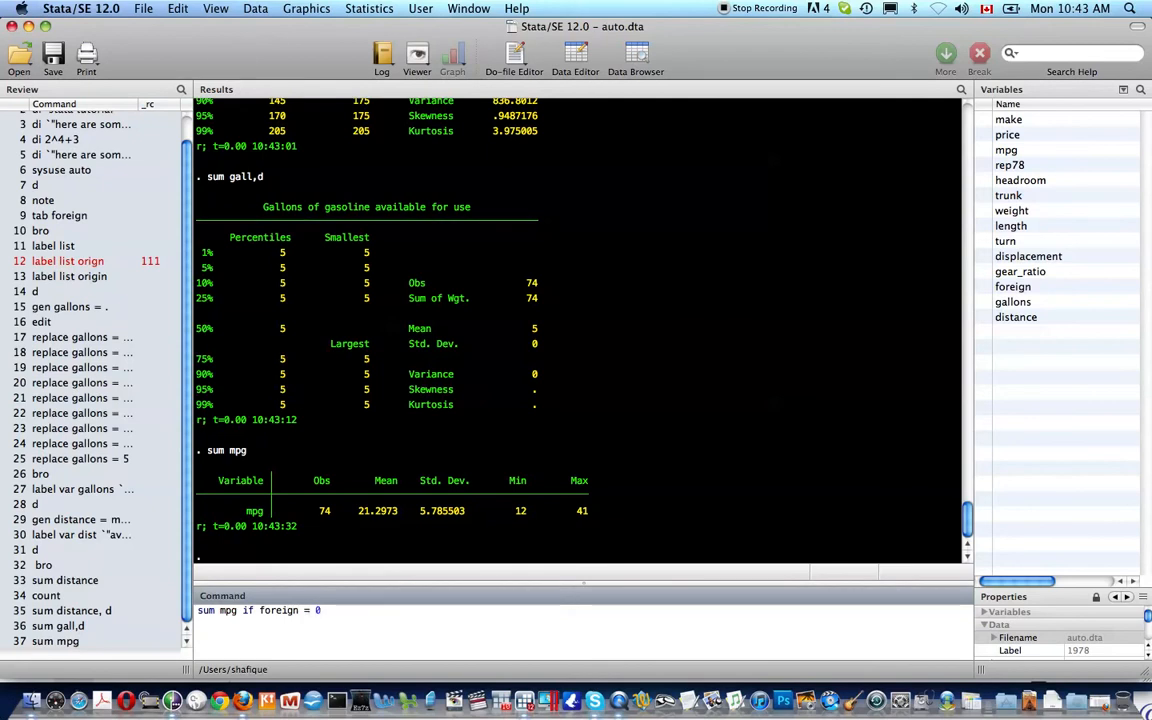
key("Return")
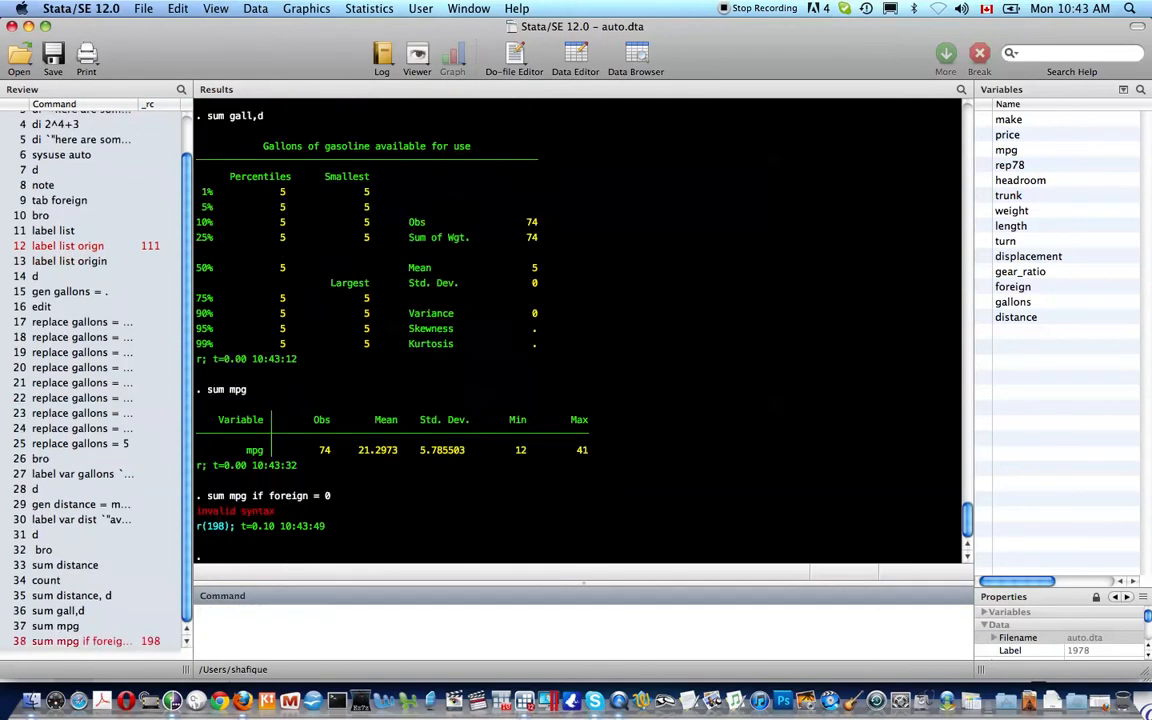
Correct the condition to a double equals sign and run sum mpg if foreign == 0.
key("Page_Up")
key("Left")
key("Left")
key("Left")
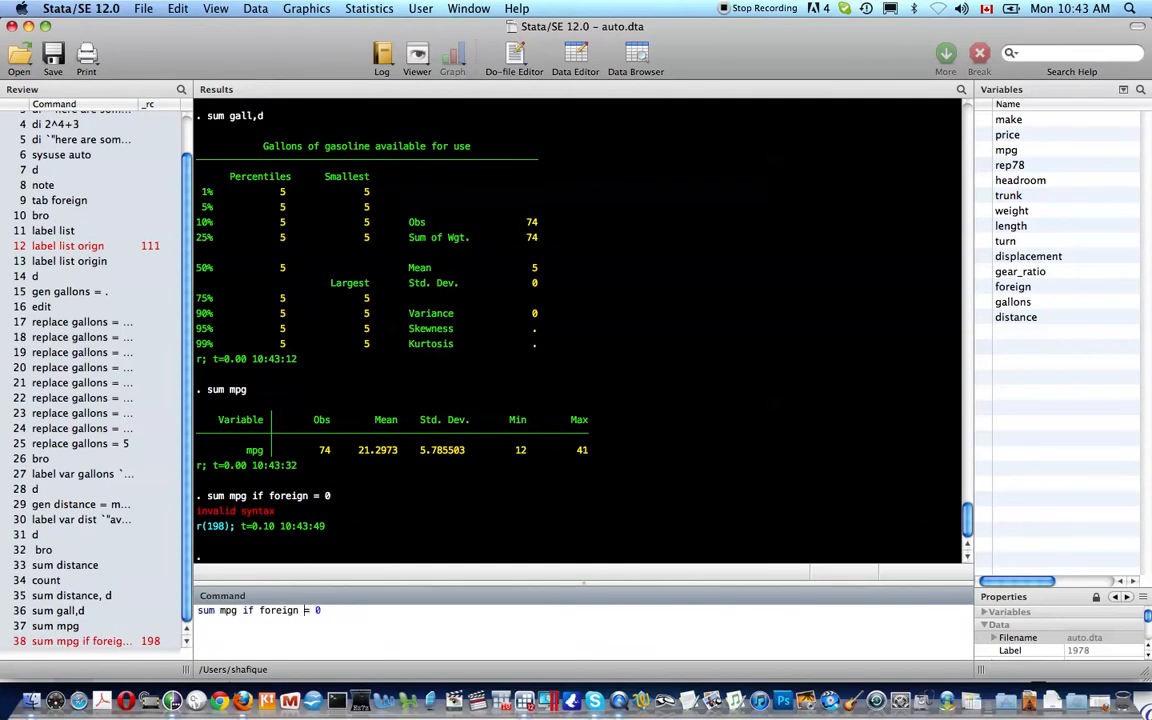
type("=")
key("Return")
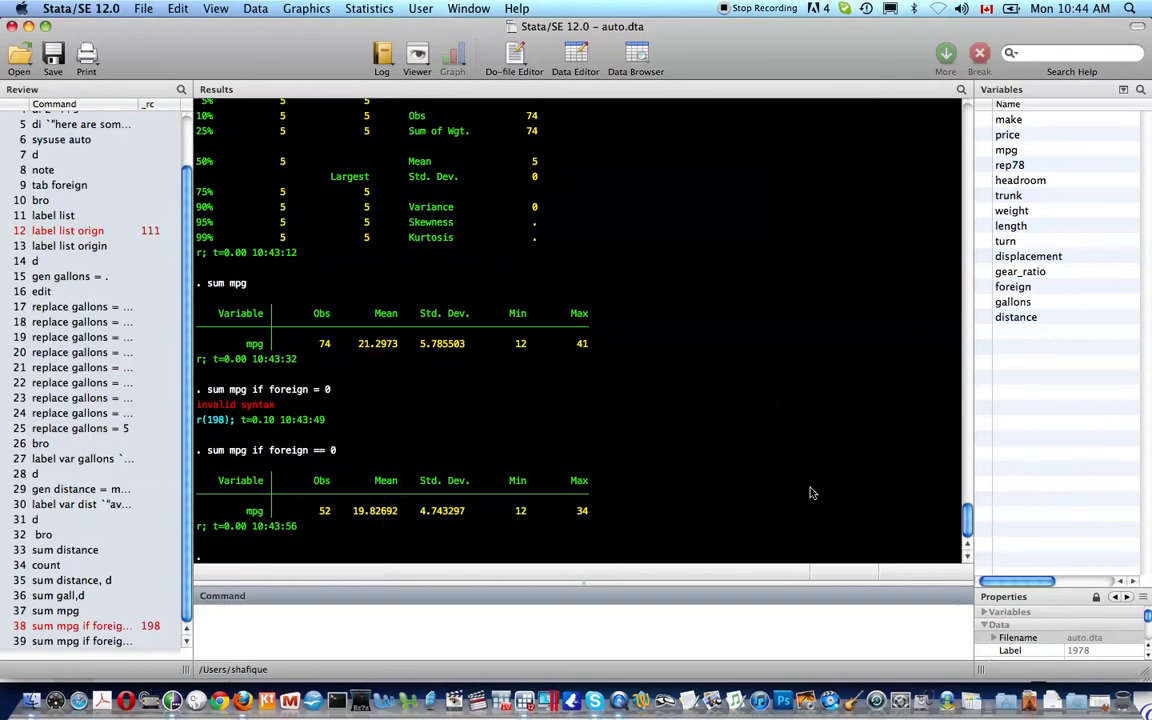
Summarize mpg for foreign cars by running sum mpg if foreign == 1.
key("Up")
key("BackSpace")
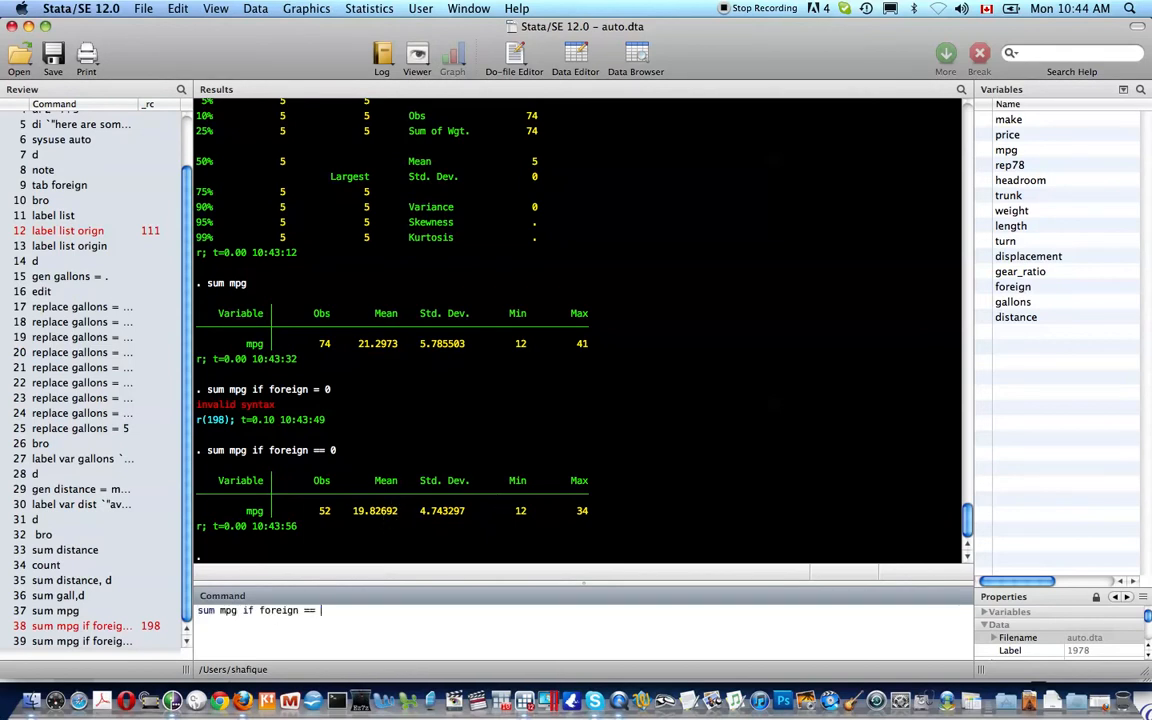
type("1")
key("Return")
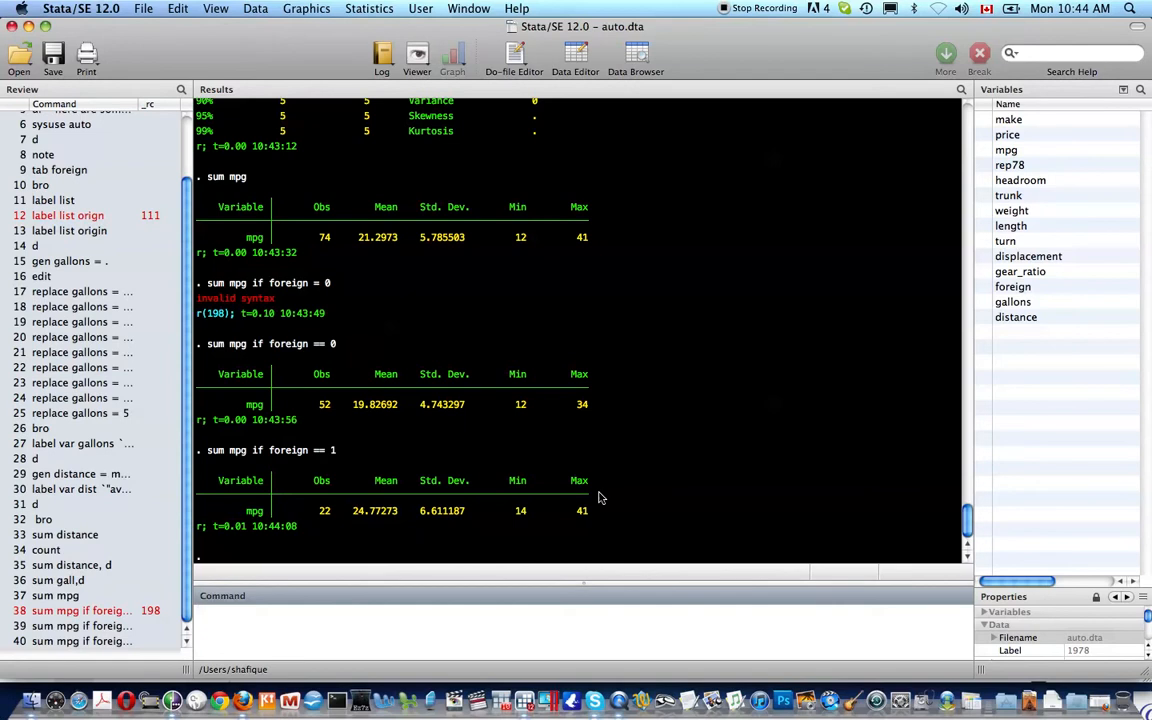
Summarize mpg separately for each car type with bys foreign : sum mpg.
type("bys")
type("foreign :")
type("sum mpg")
key("Return")
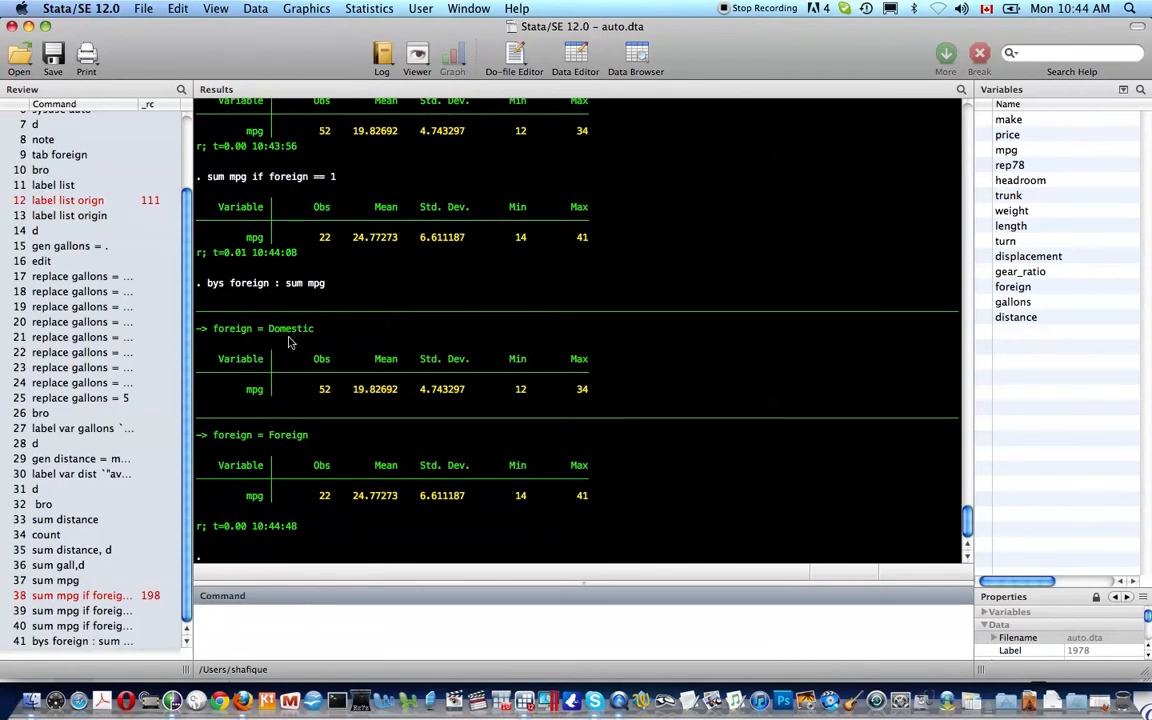
Compare the grouped mpg summary with the two conditional ones, and rerun the grouped summary with the detail option.
scroll(373, 393, "up", 1)
scroll(373, 397, "up", 3)
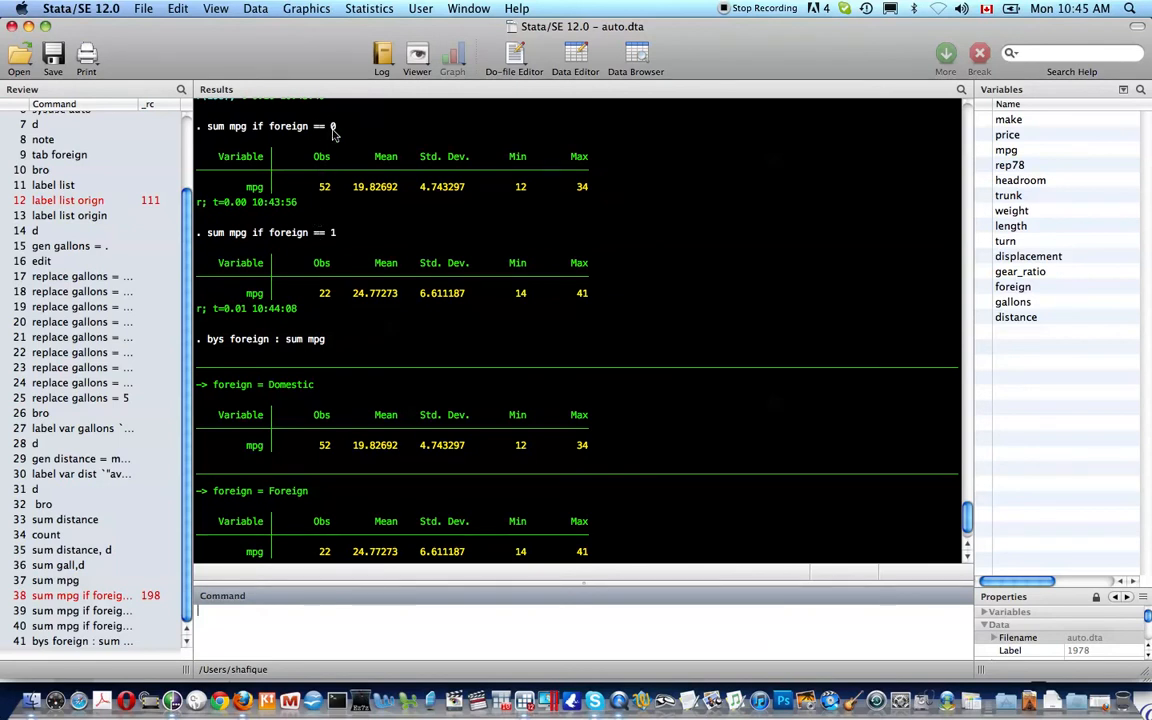
scroll(335, 341, "down", 1)
scroll(335, 341, "down", 3)
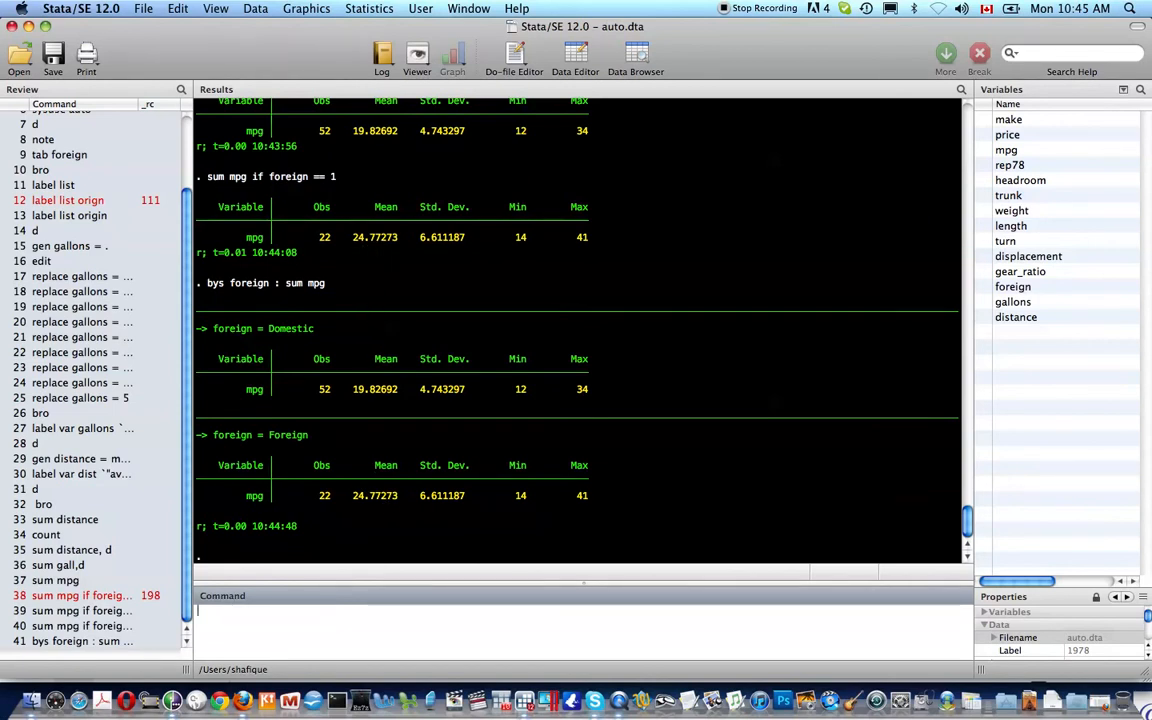
key("Page_Up")
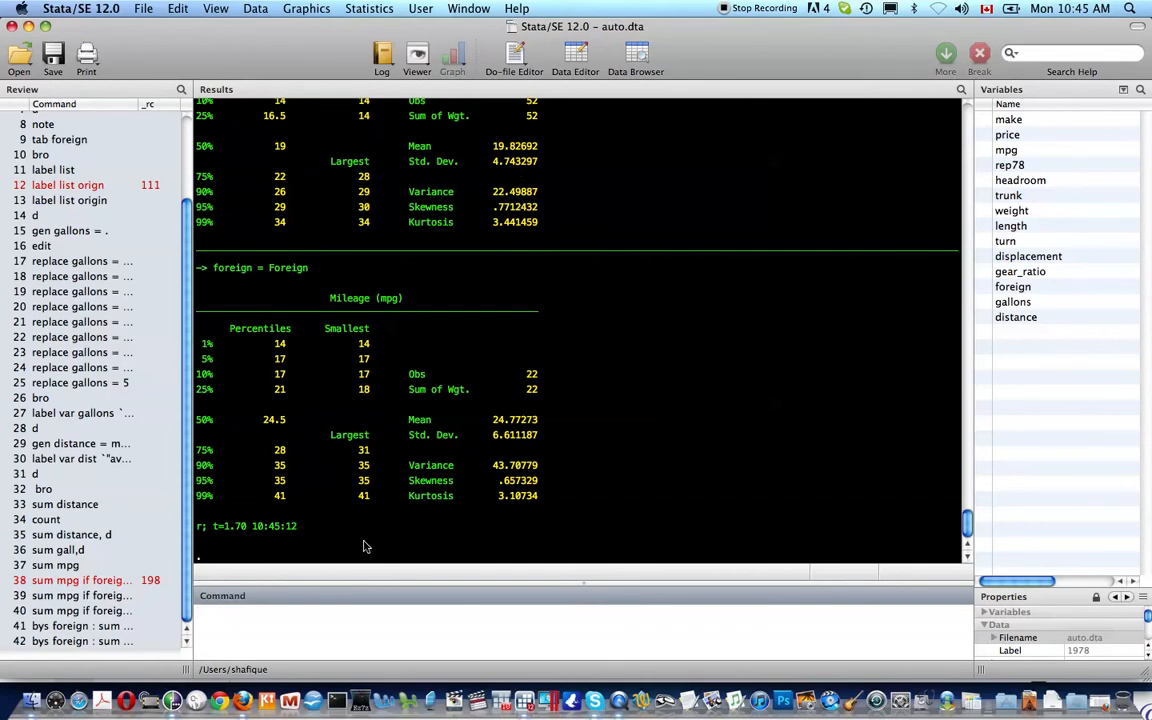
Summarize mpg with sum mpg and list its stored results with return list.
type("sum")
type("mpg")
key("Return")
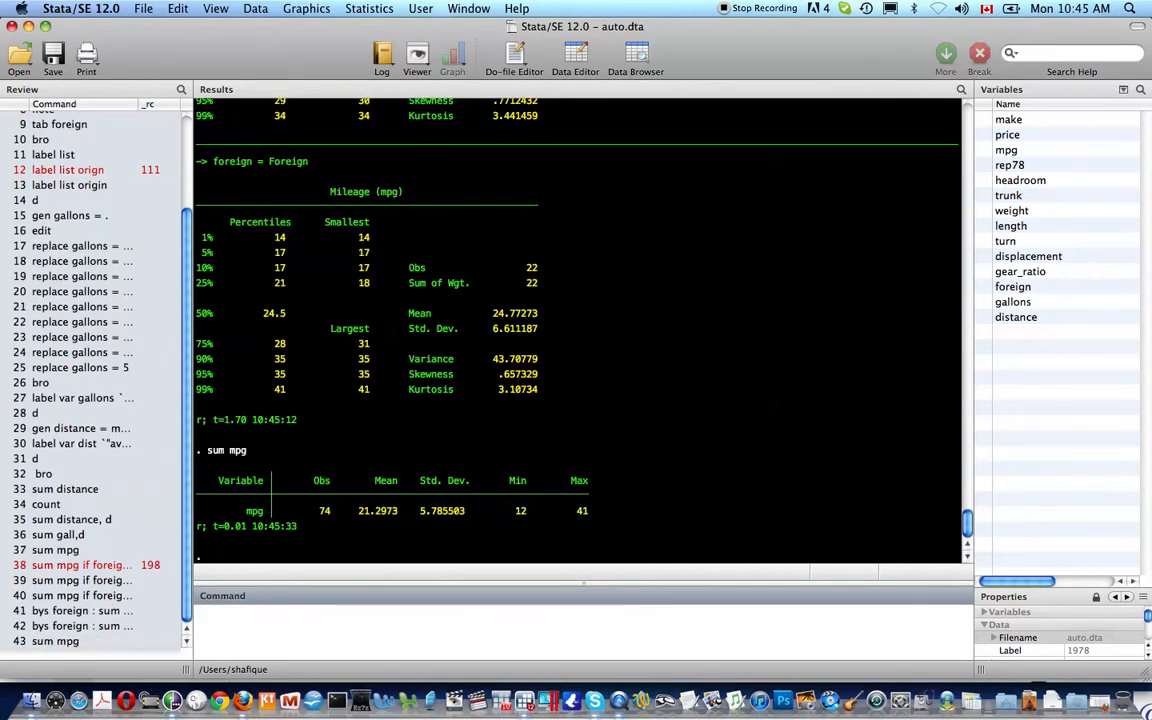
type("return list")
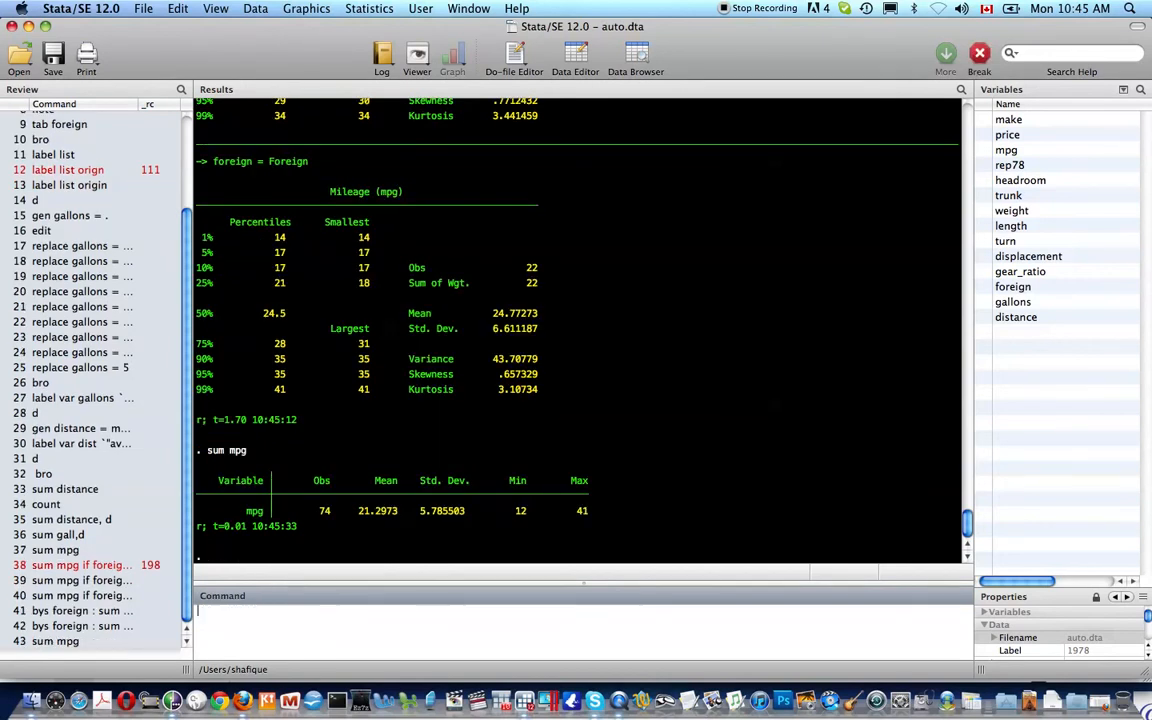
key("Return")
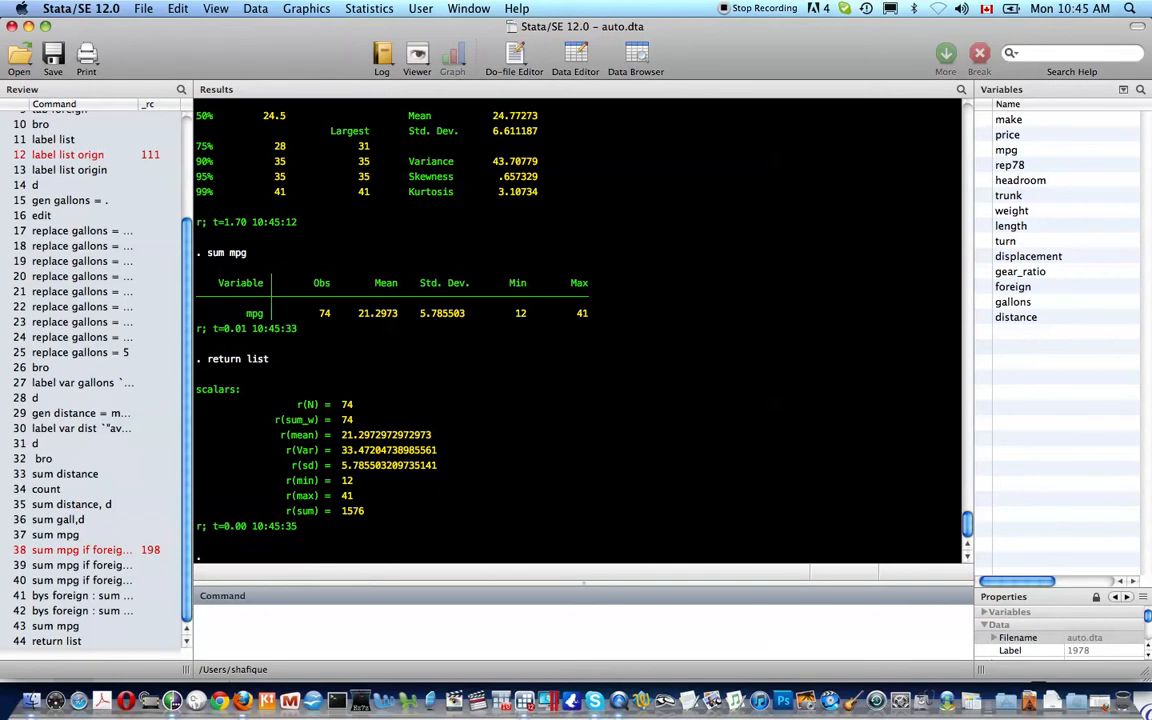
List the stored estimation and system results with ereturn list and sreturn list.
type("ereturn list")
key("Return")
type("sreturn list")
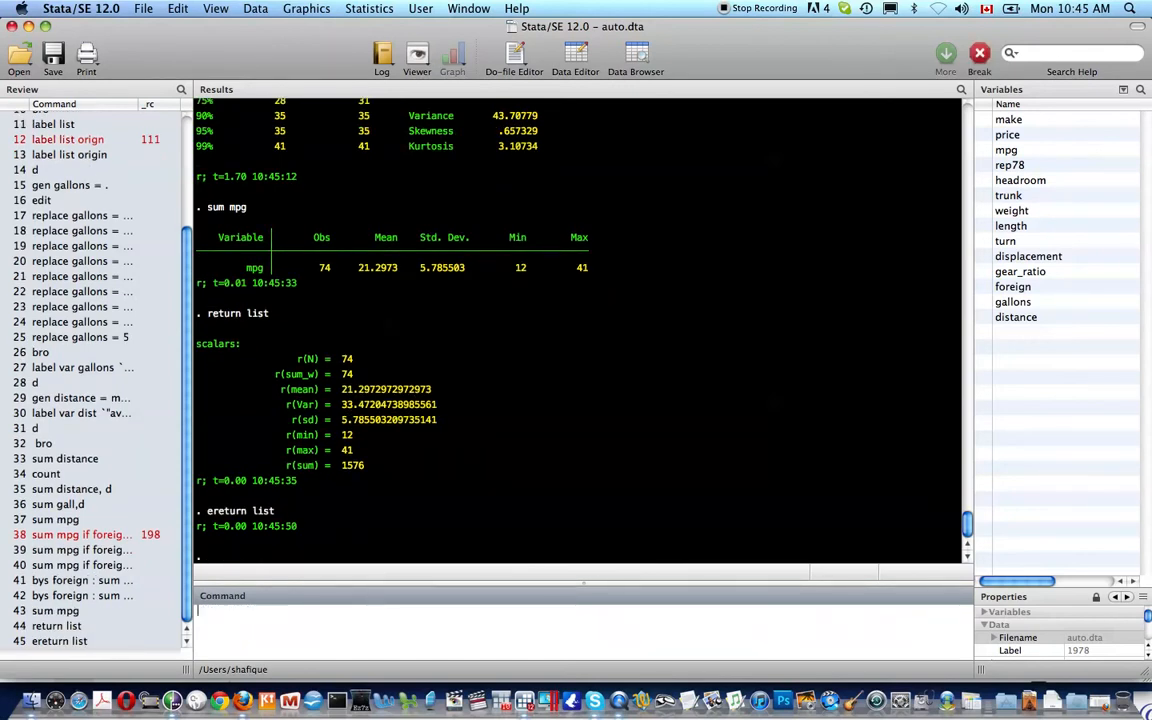
key("Return")
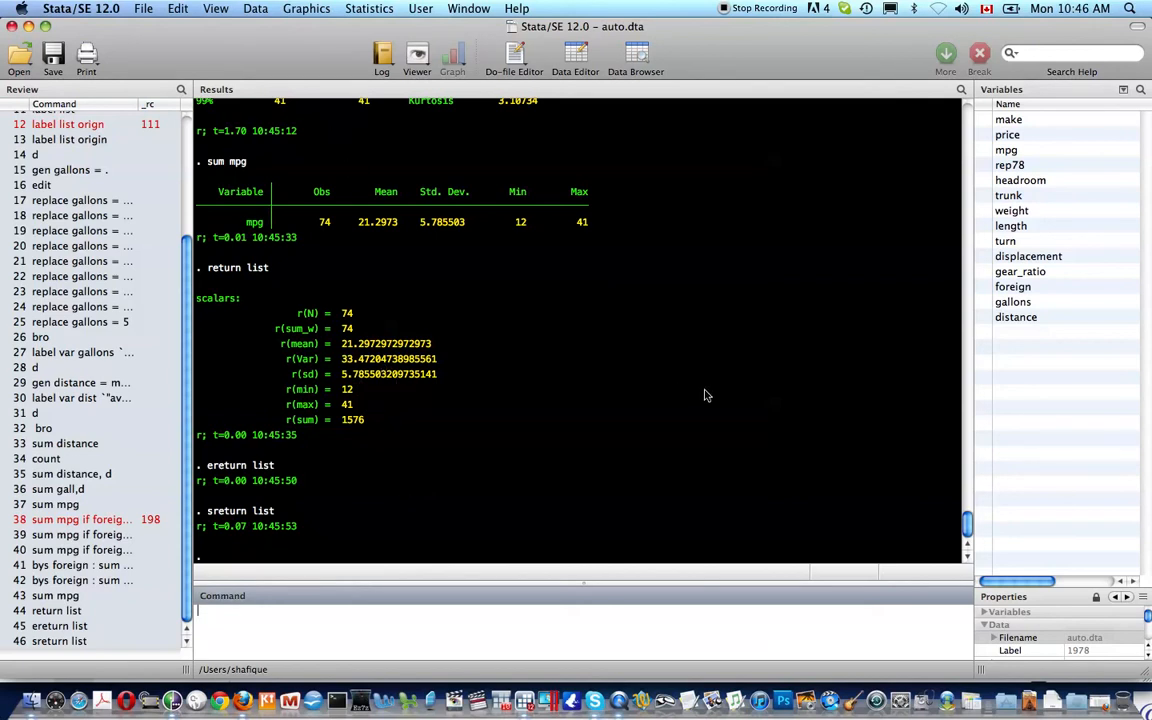
Display the stored mean with di r(mean) and compare it with the mean in the mpg summary table.
type("di r(mean)")
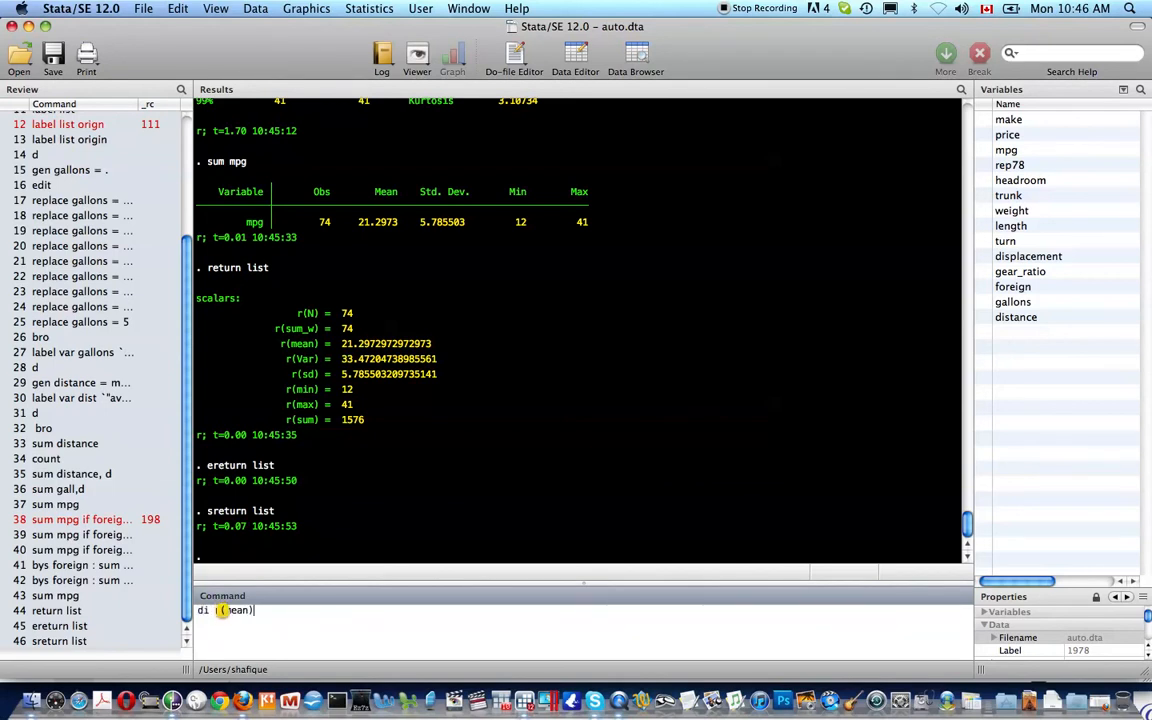
key("Return")
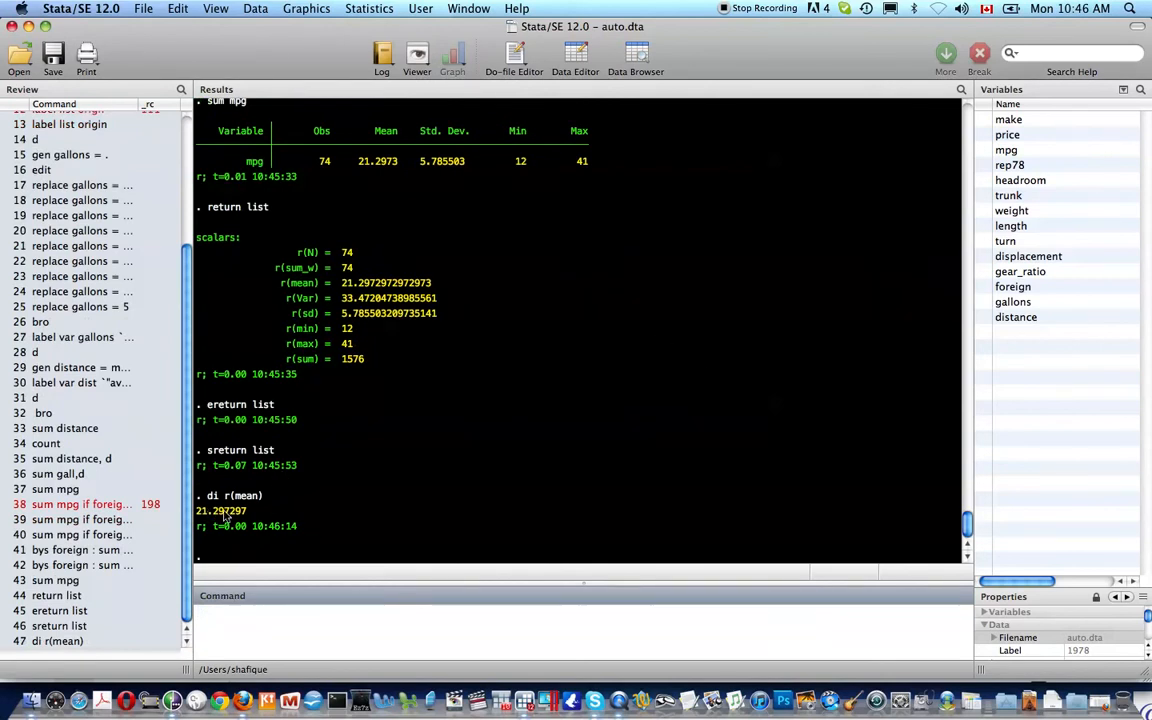
scroll(372, 230, "up", 2)
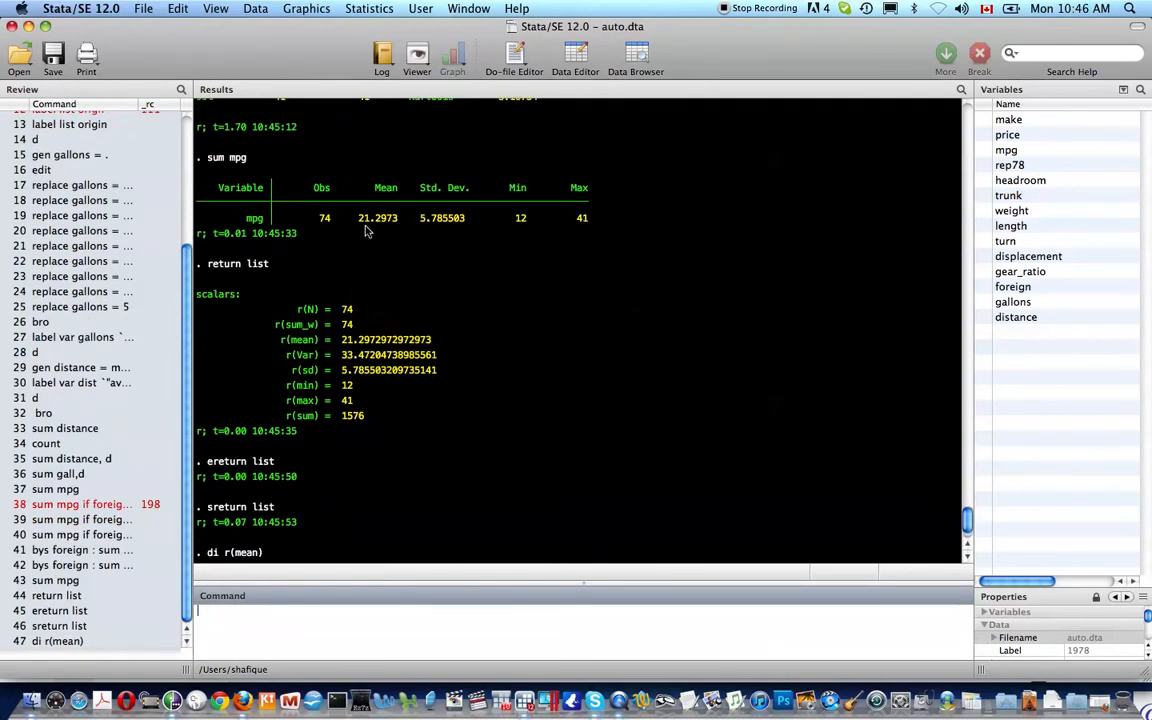
left_click_drag(354, 218, 408, 218)
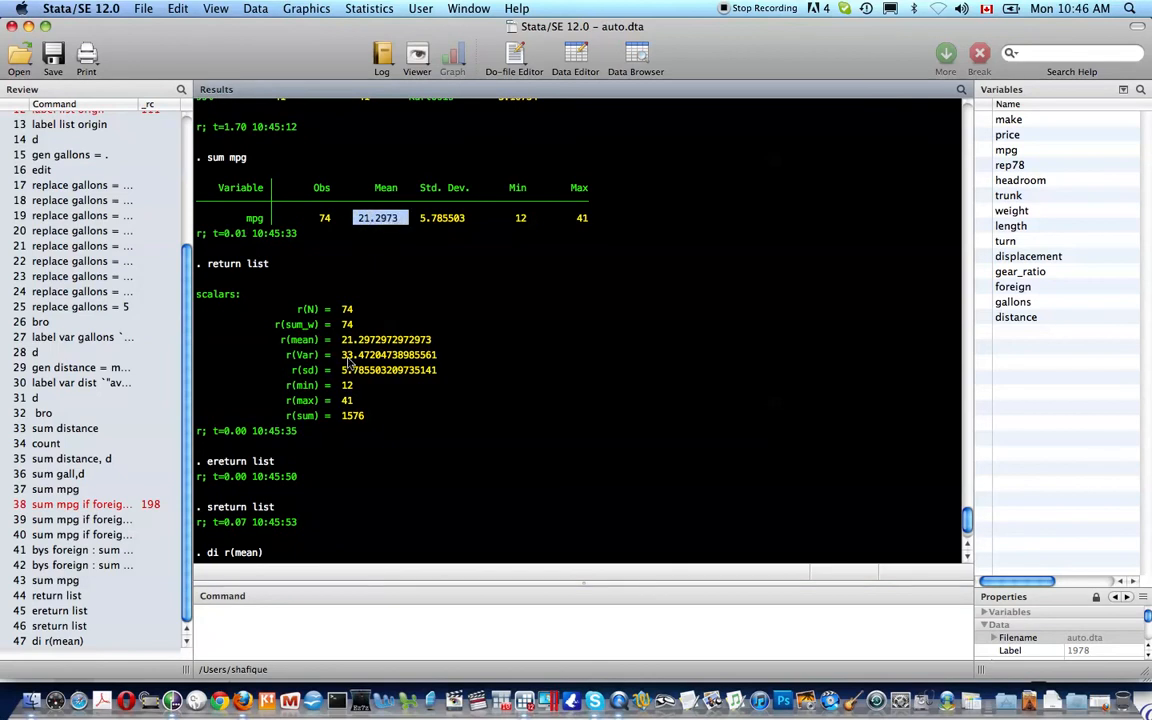
scroll(348, 365, "down", 2)
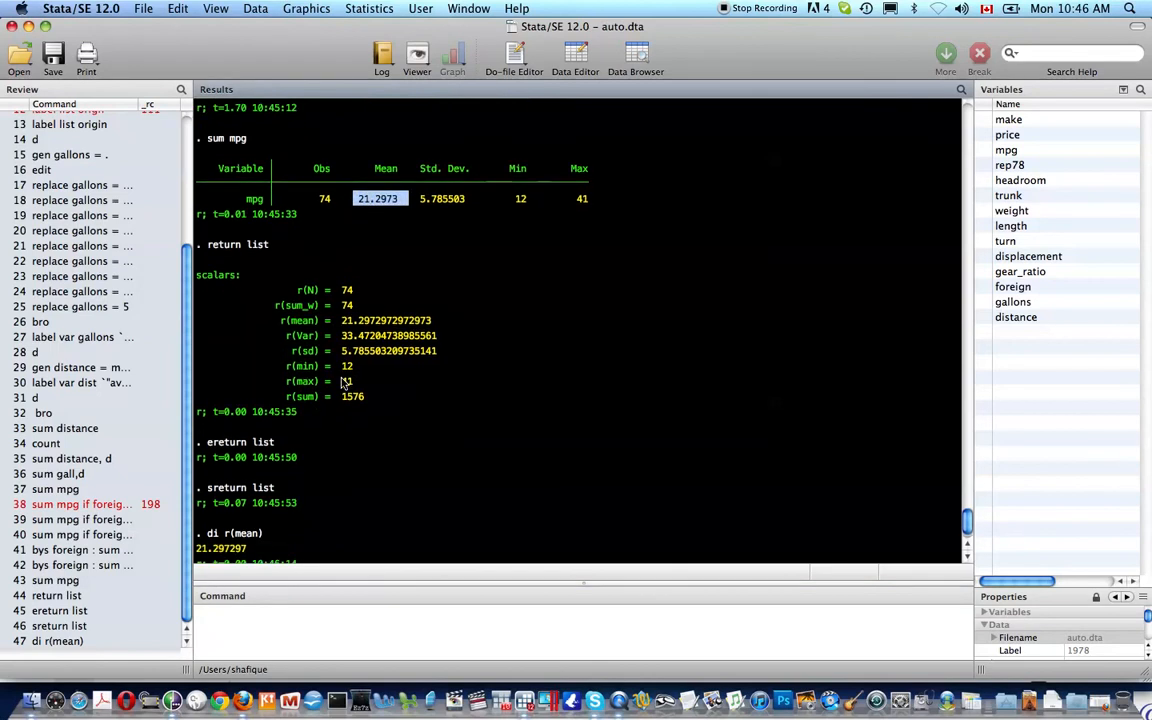
left_click(276, 630)
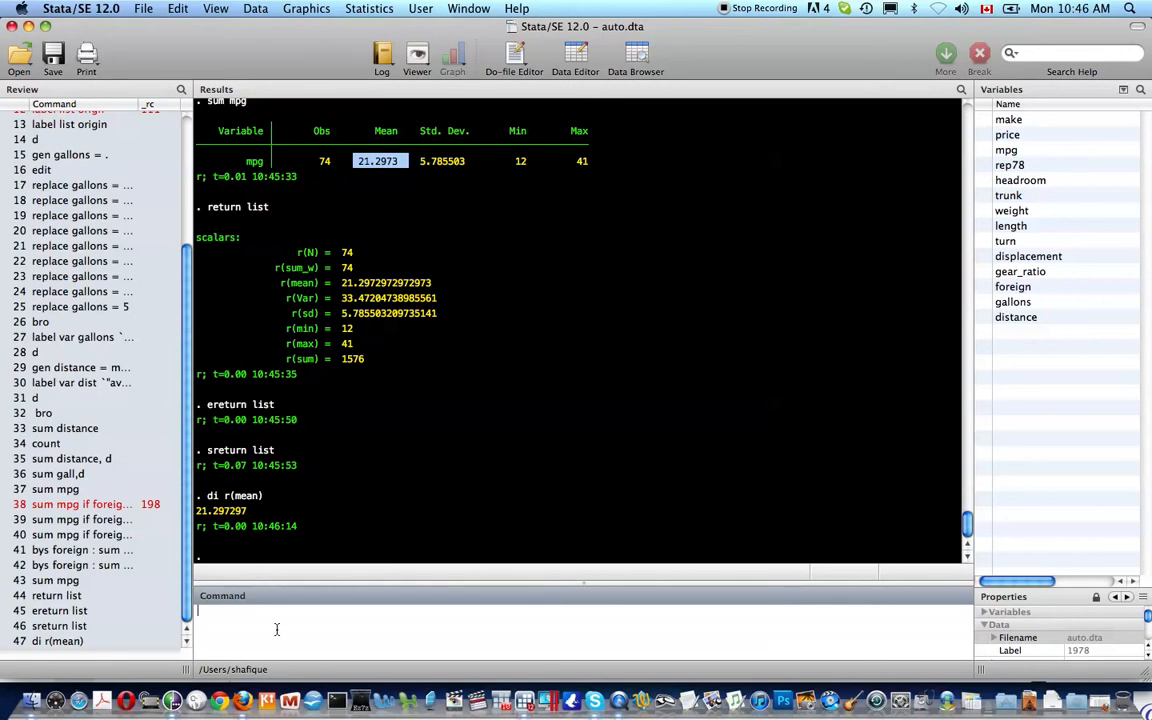
Describe the dataset with d and list the results it stores with return list.
type("d")
key("Return")
type("return list")
key("Return")
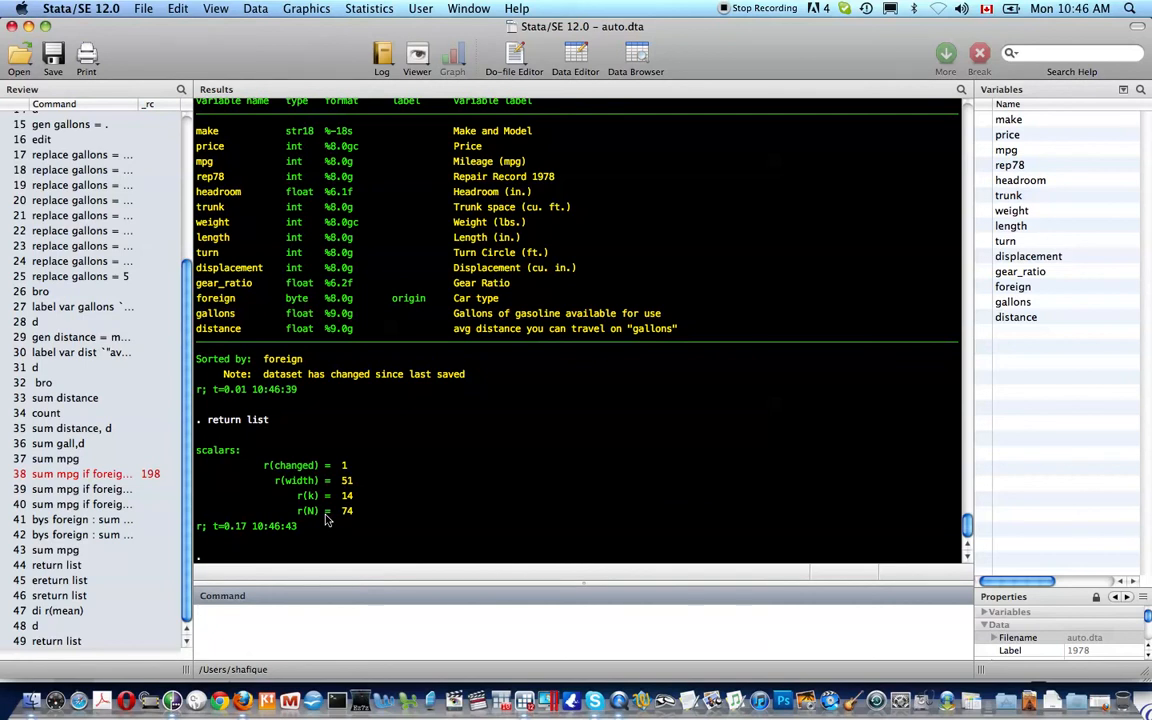
Browse the dataset with bro, close the browser, and check the stored results again with return list.
type("bro")
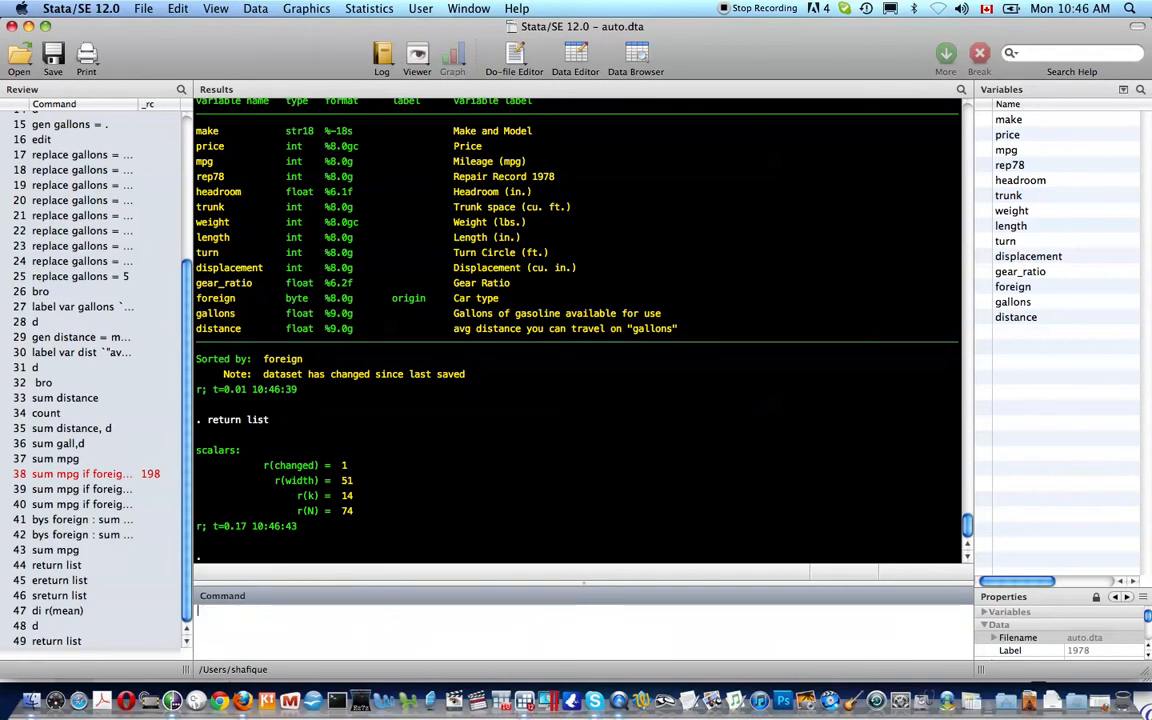
key("Return")
key("super+w")
type("return list")
key("Return")
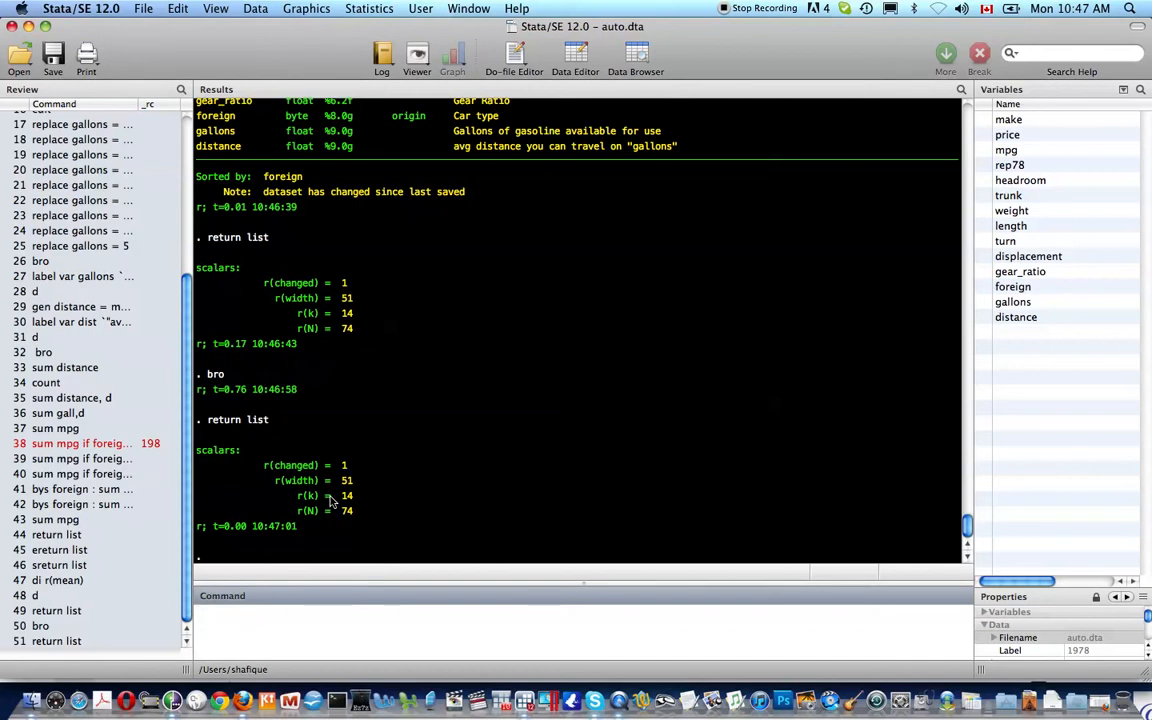
Summarize mpg with sum mpg and list its stored results with return list.
type("sum mp")
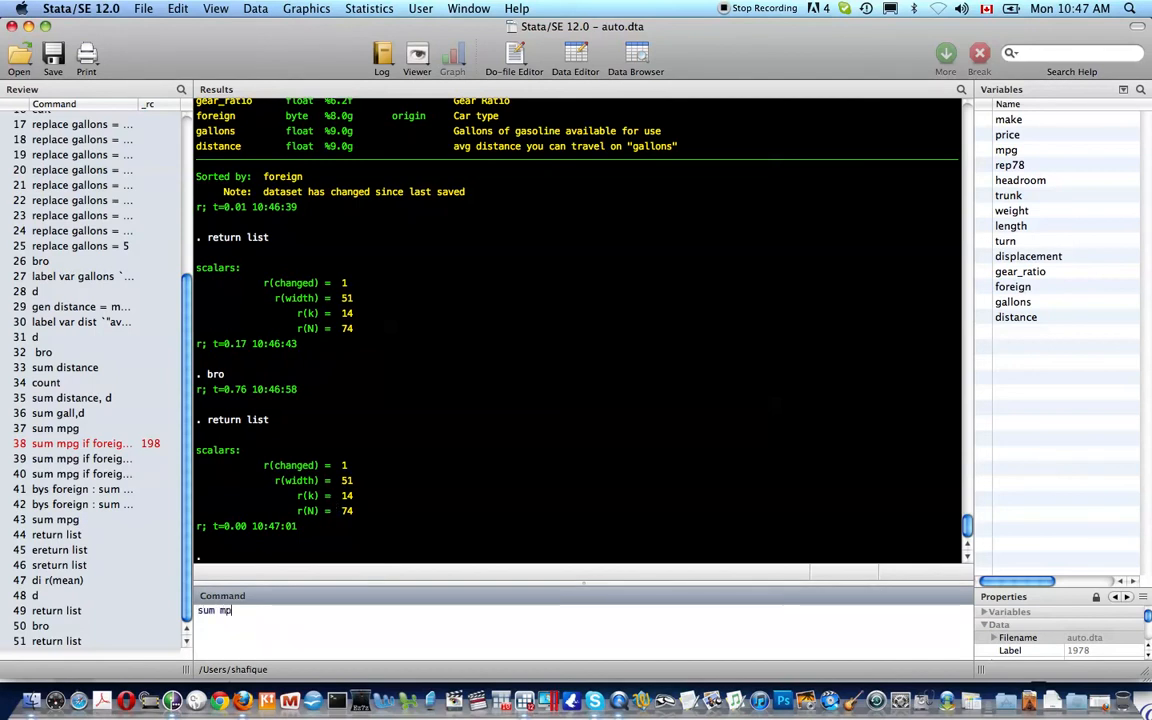
type("g")
key("Return")
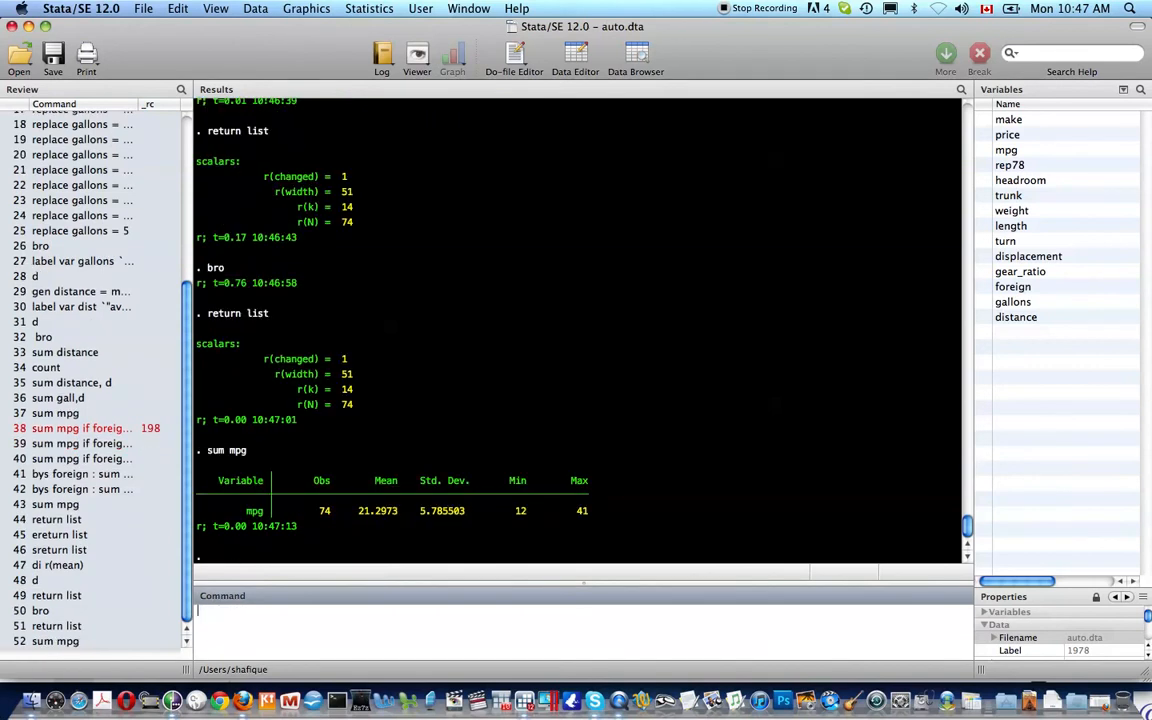
type("return list")
key("Return")
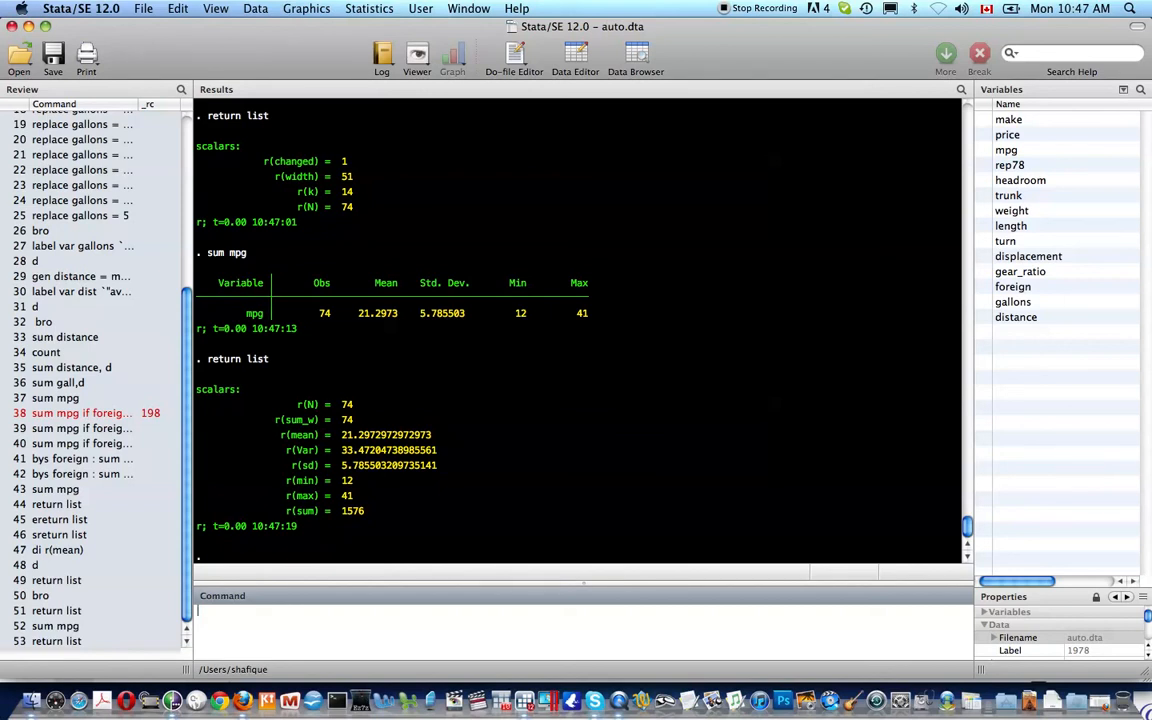
Store the mean of mpg in a local macro with local average_mpg = r(mean).
type("local ")
type("m")
key("BackSpace")
type("mpg")
key("BackSpace")
key("BackSpace")
key("BackSpace")
type("average_mpg = ")
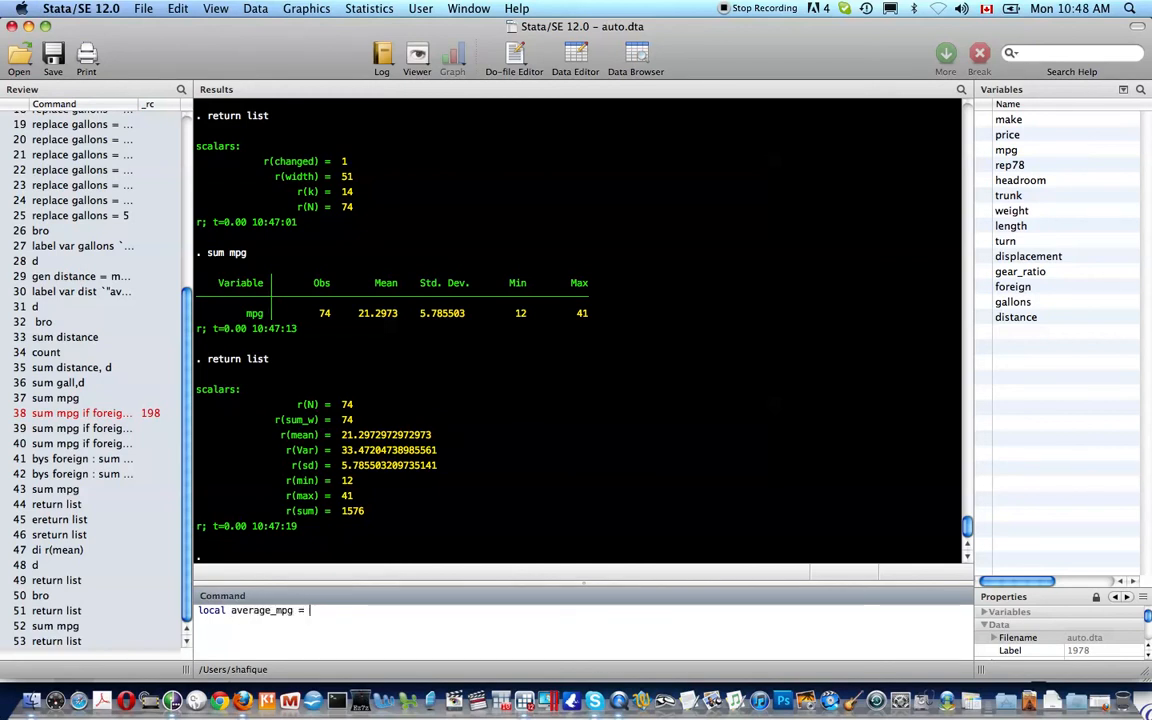
type("r(mean)")
key("Return")
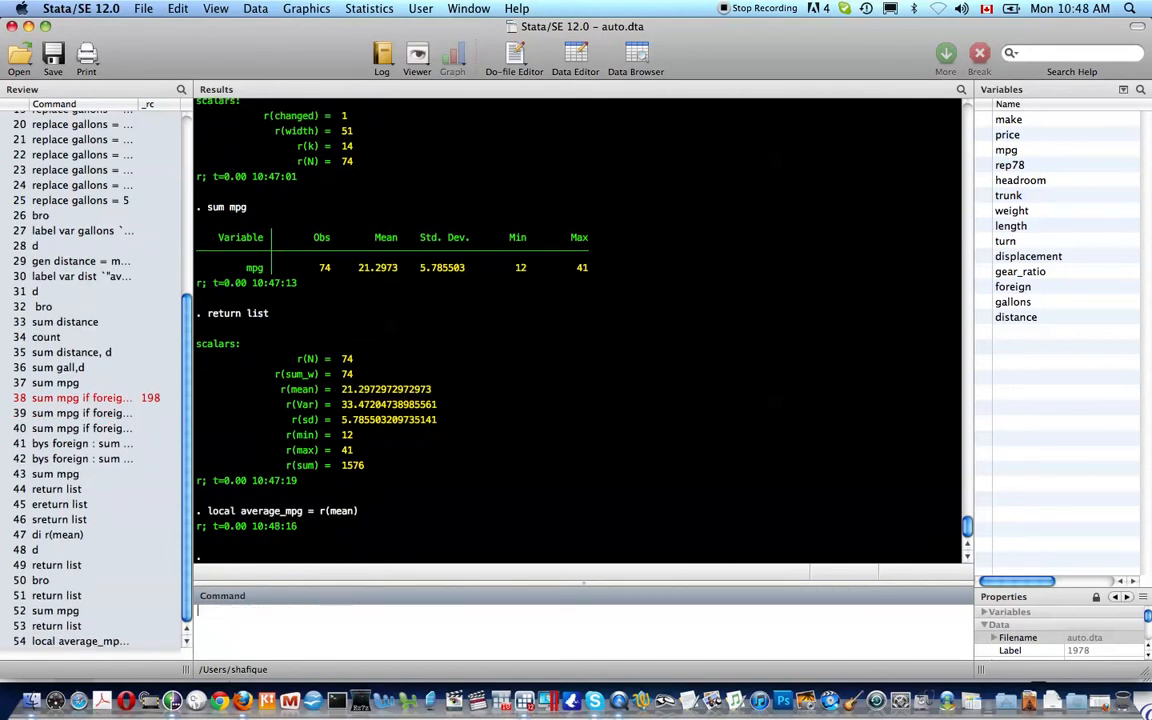
Try to display the local macro without macro quotes using di average_mpg.
type("di ")
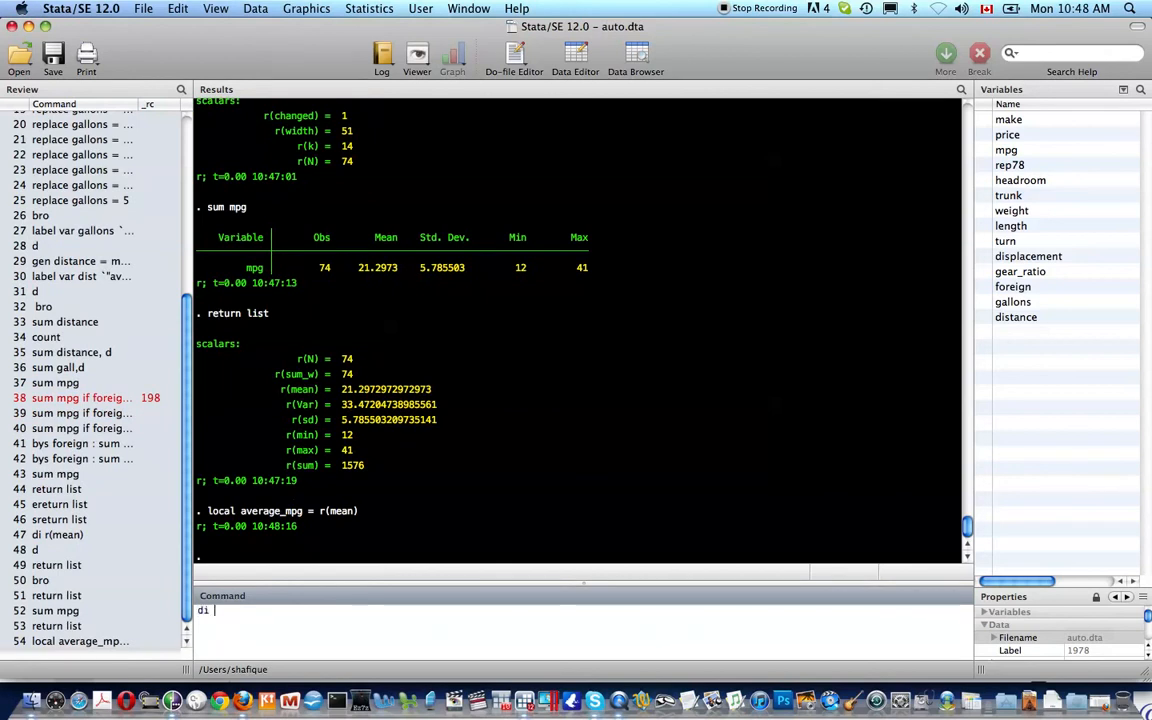
type("average_mpg")
key("Return")
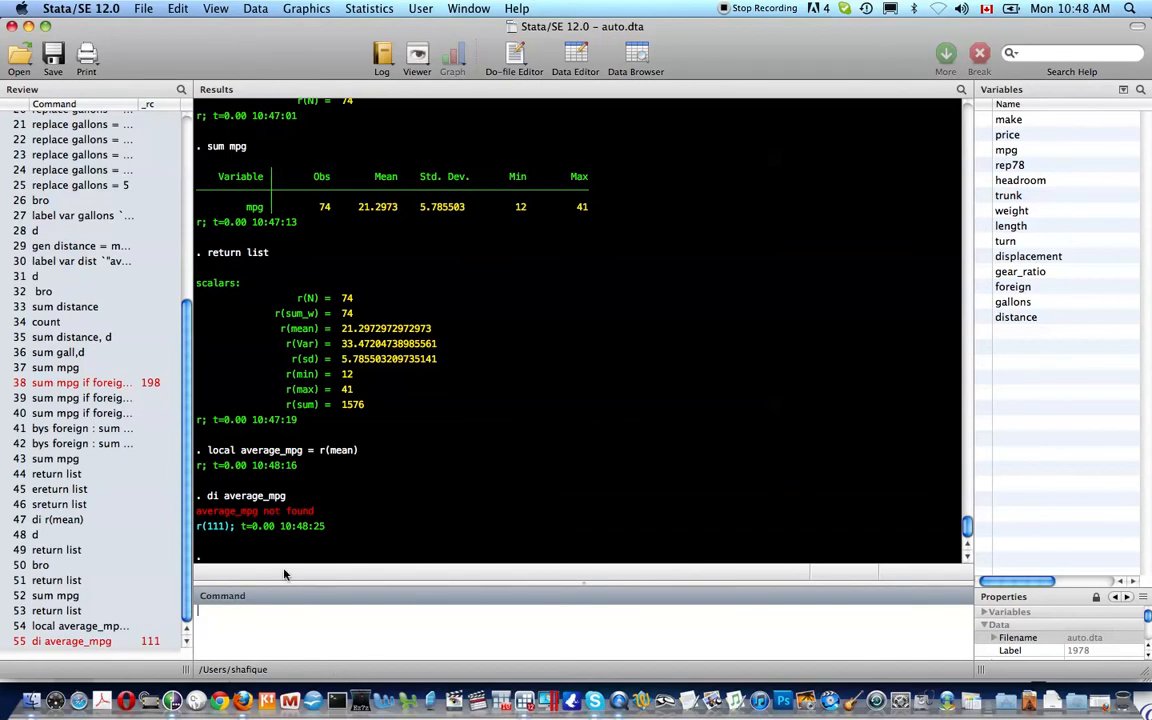
Rerun the display command with the macro name enclosed in macro quotes: di `average_mpg'.
key("Page_Up")
key("Left")
key("Left")
key("Left")
key("Left")
key("Left")
key("Left")
key("Left")
key("Left")
type("`")
key("Right")
key("Right")
key("Right")
key("Right")
key("Right")
key("Right")
type("'")
key("Return")
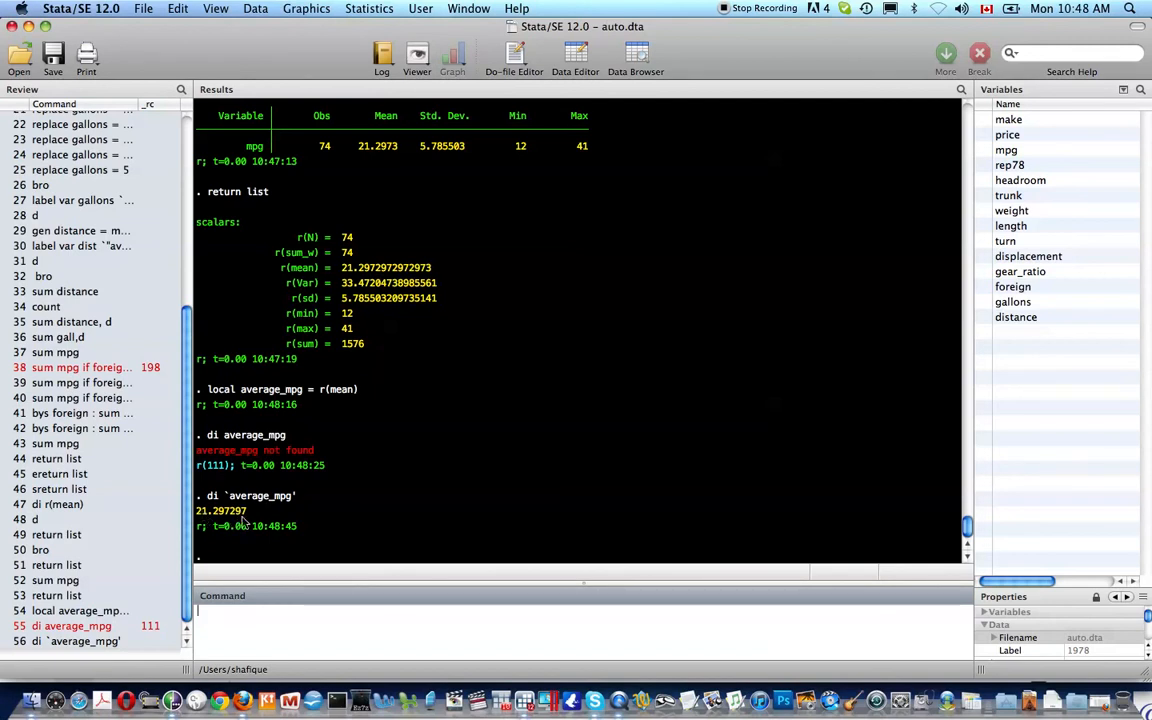
left_click(305, 648)
type("di ")
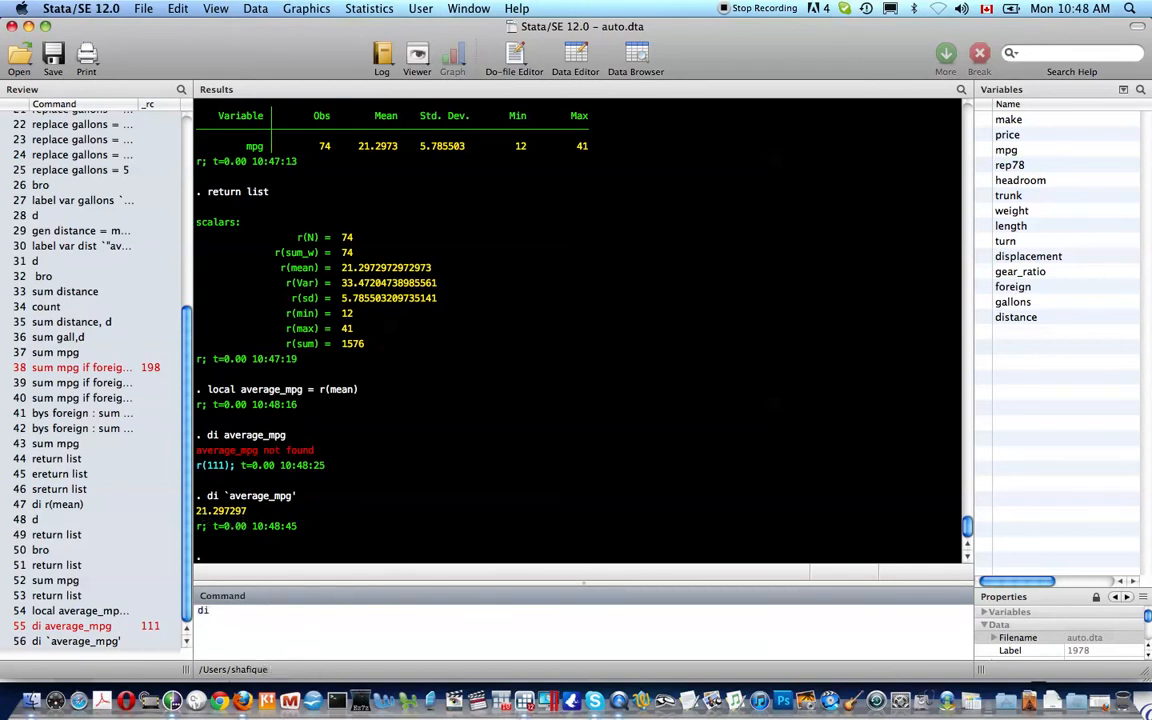
type("`average_mpg'")
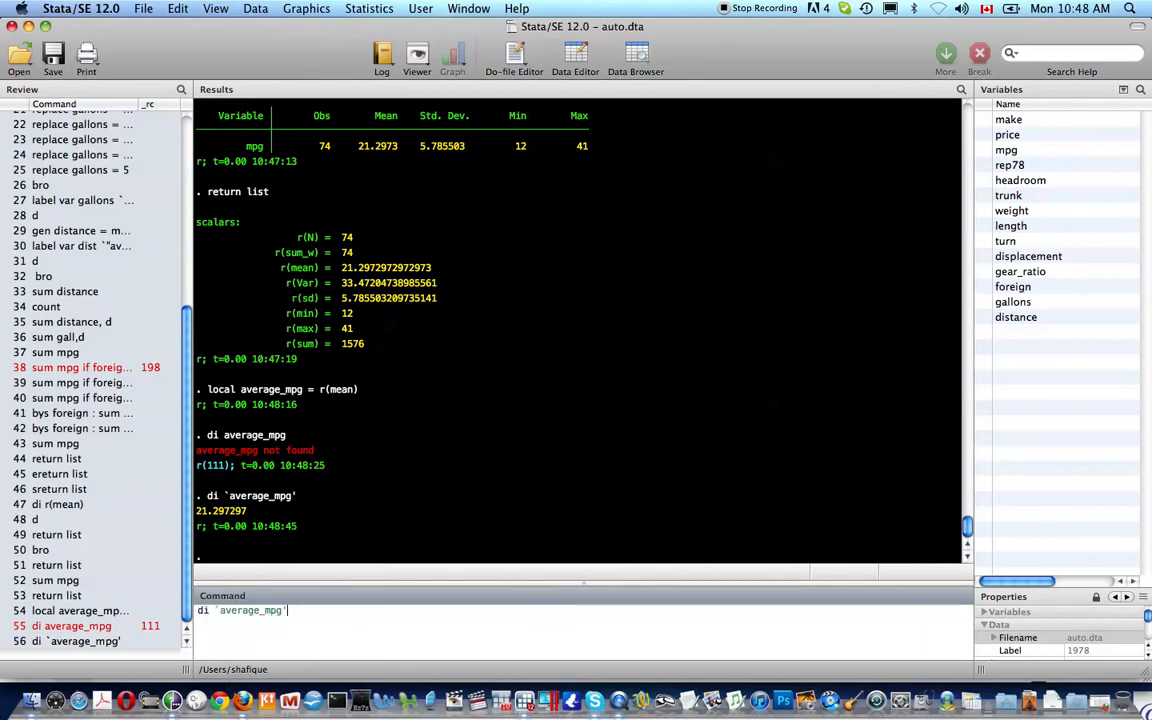
key("Left")
key("Left")
key("Left")
key("Left")
key("Left")
key("Left")
key("Left")
key("Left")
key("Left")
key("Left")
key("Left")
key("Left")
key("shift+Right")
key("shift+Right")
key("shift+Right")
key("shift+Right")
key("shift+Right")
key("shift+Right")
key("shift+Right")
key("shift+Right")
key("shift+Right")
key("shift+Right")
key("shift+Right")
type("c")
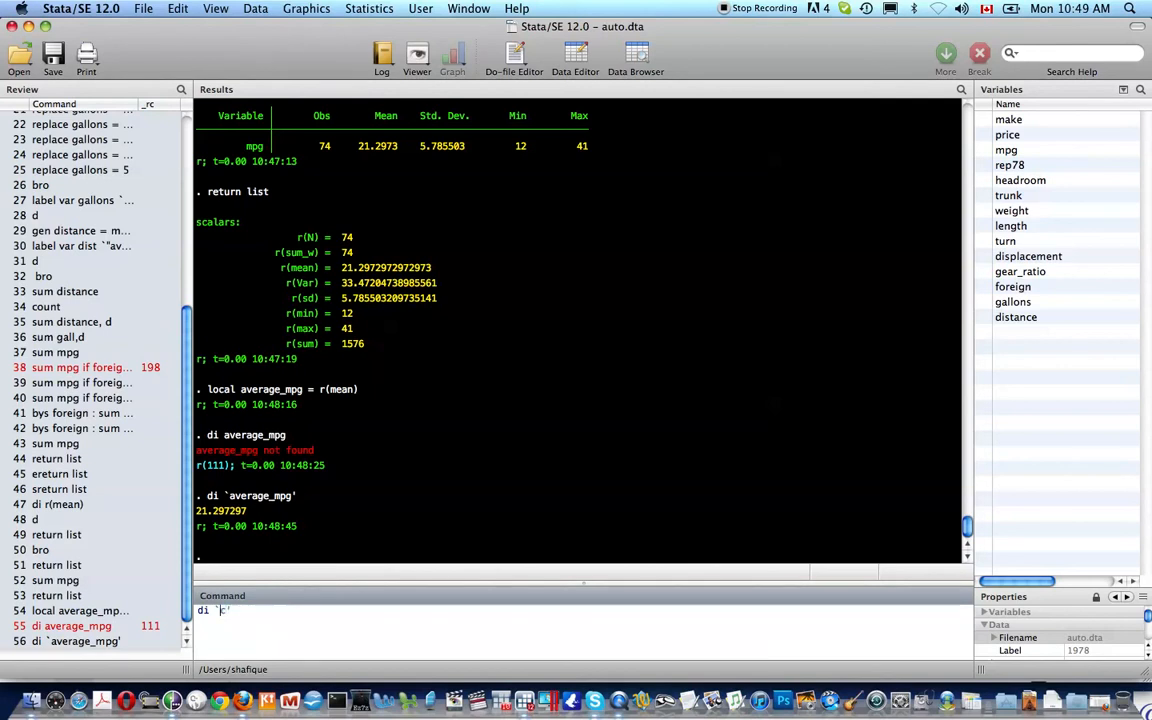
type("z")
left_click_drag(238, 611, 198, 609)
key("BackSpace")
Display the macro value with a text label in compound quotes: di `"average_mpg=`average_mpg'"'.
key("Page_Up")
key("Page_Up")
type("'")
key("Left")
key("Left")
key("Left")
key("Left")
key("Left")
key("Left")
key("Left")
key("Left")
key("Left")
key("Left")
key("Left")
key("Left")
type("`")
key("Right")
key("Right")
key("Right")
key("Right")
key("Right")
key("Right")
key("Right")
key("Right")
key("Right")
key("Right")
key("BackSpace")
type("=")
key("Left")
key("Left")
key("Left")
key("Left")
key("Left")
key("Left")
key("Left")
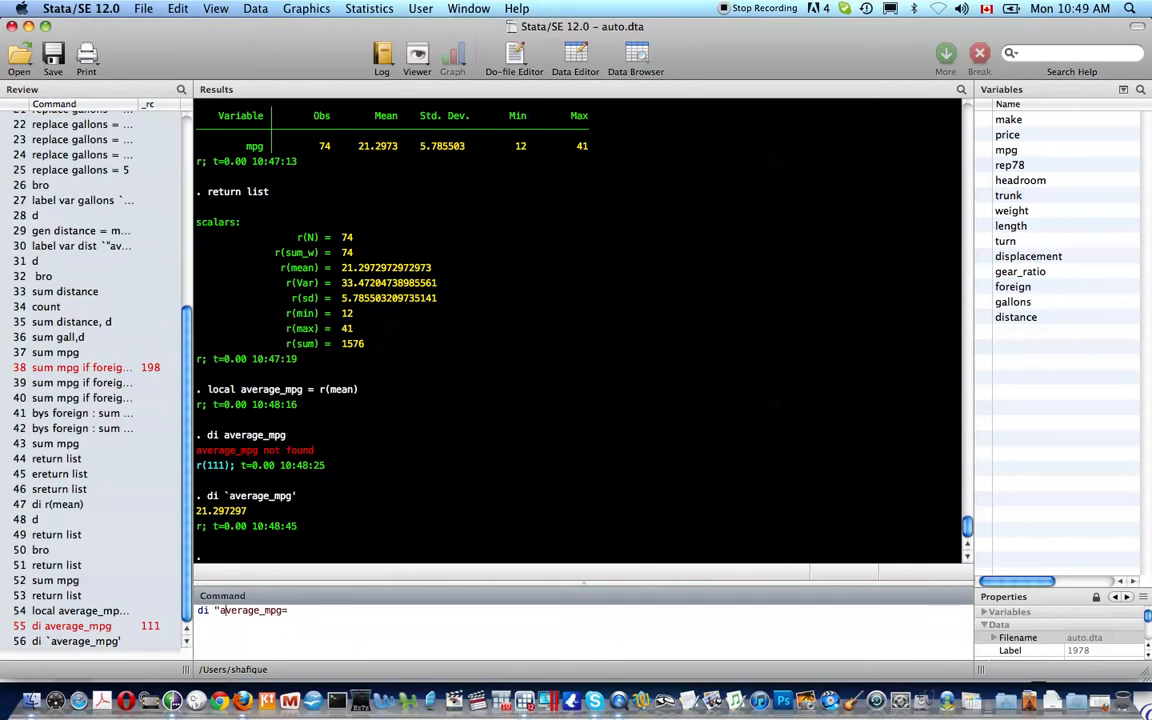
type("`")
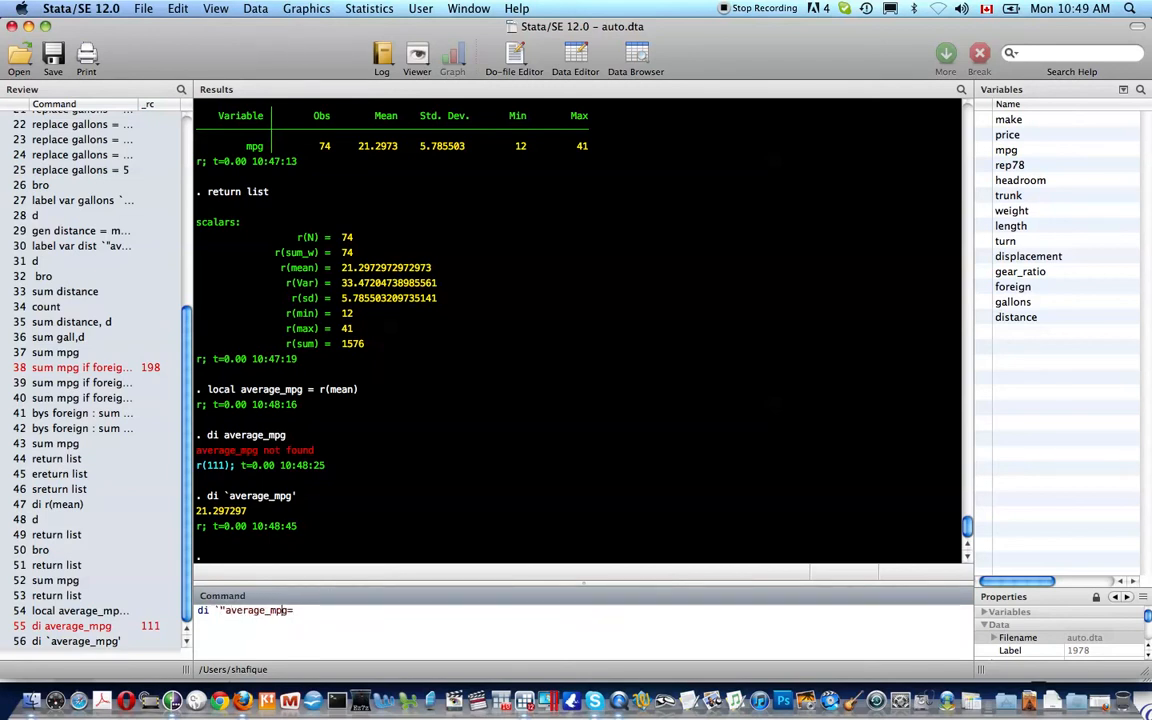
type("`average_mpg'")
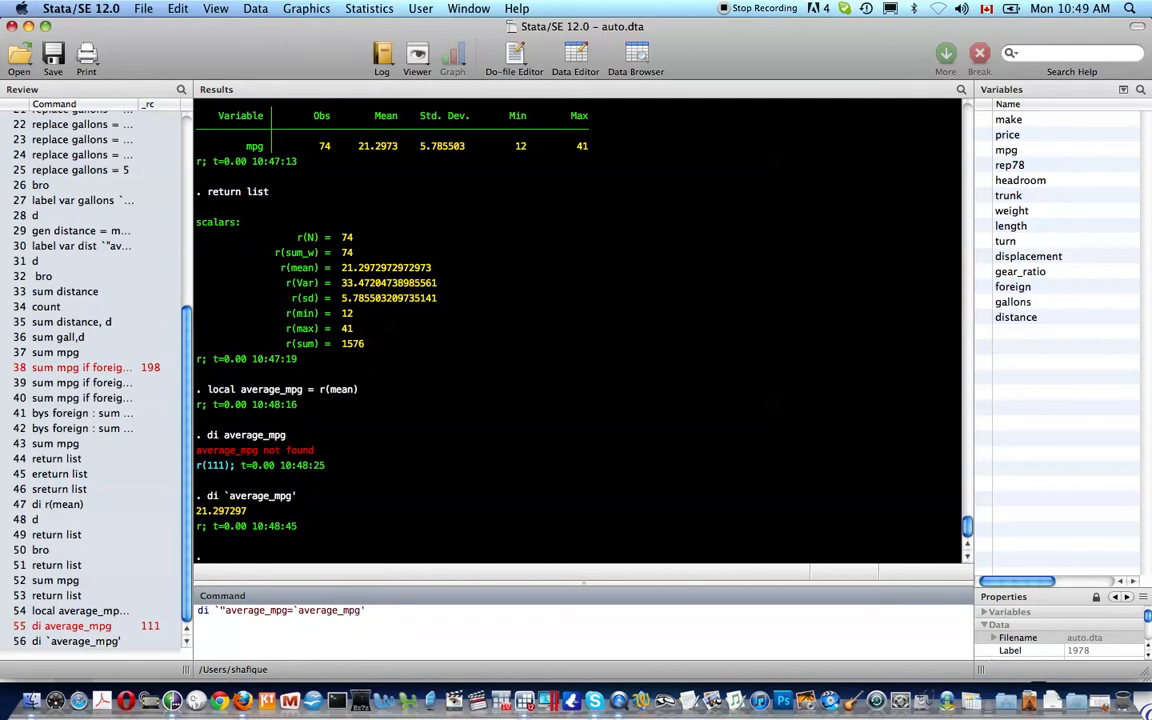
type("\"'")
key("Return")
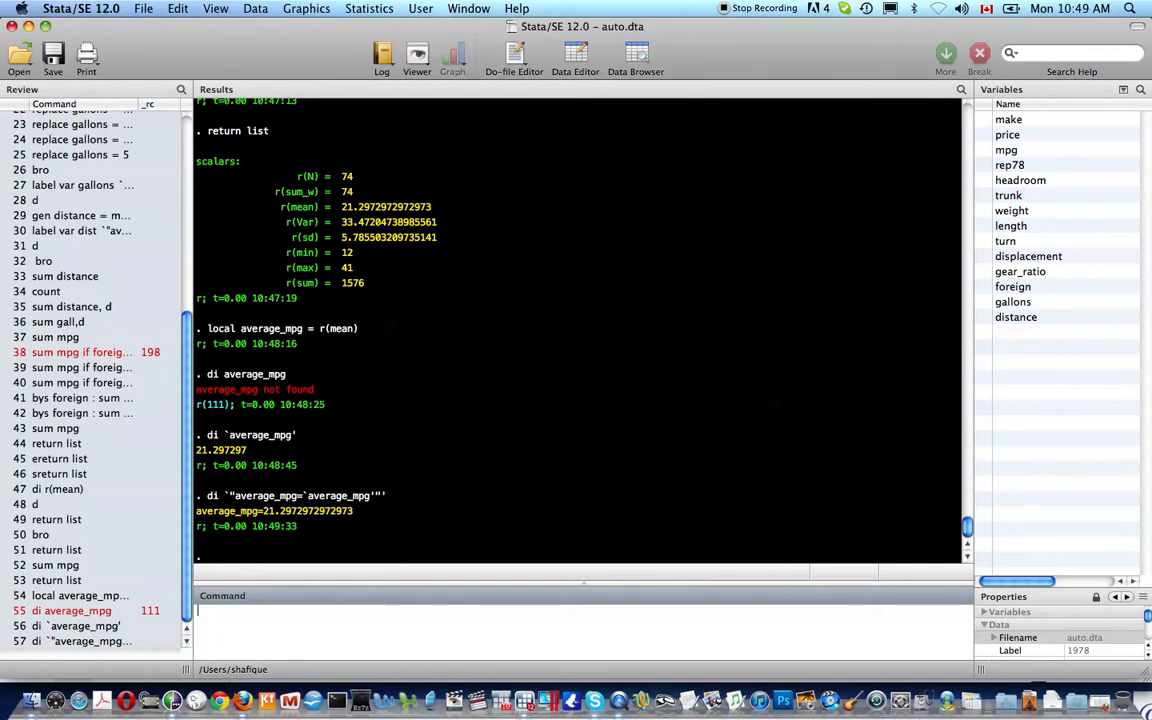
Rerun the labelled display with spaces around the equals sign: di `"average_mpg = `average_mpg'"'.
key("Page_Up")
key("Left")
key("Left")
key("Left")
key("Left")
key("Left")
key("Left")
key("Left")
key("Left")
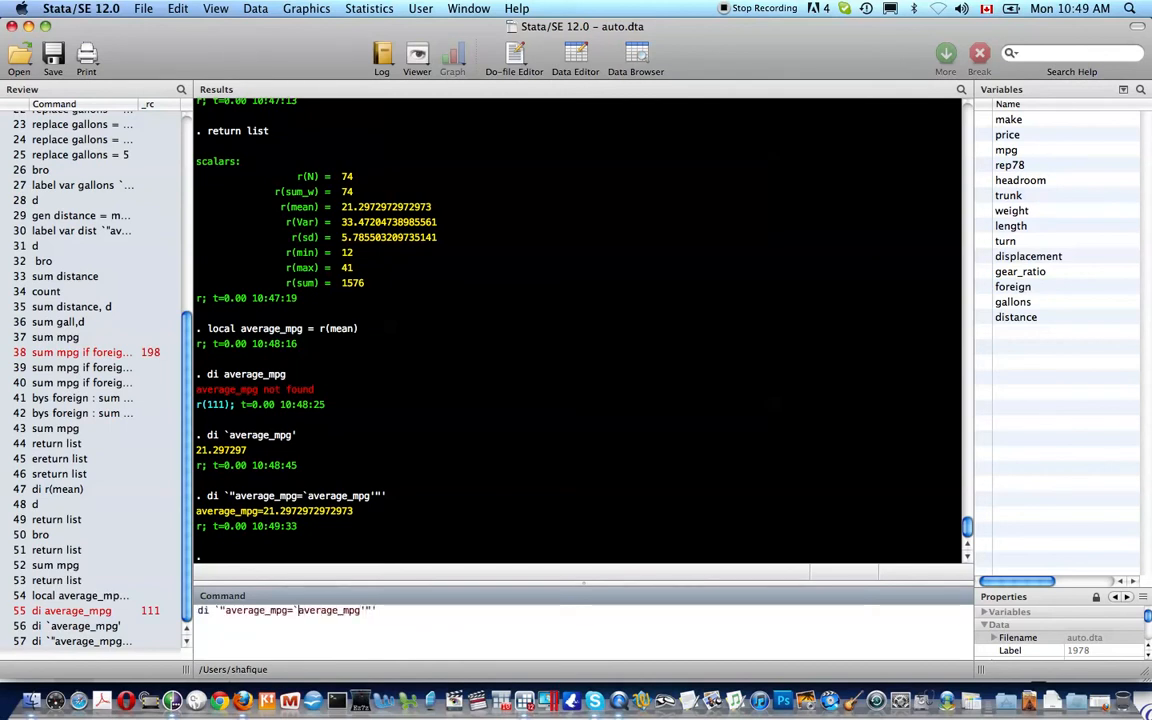
key("Right")
key("Return")
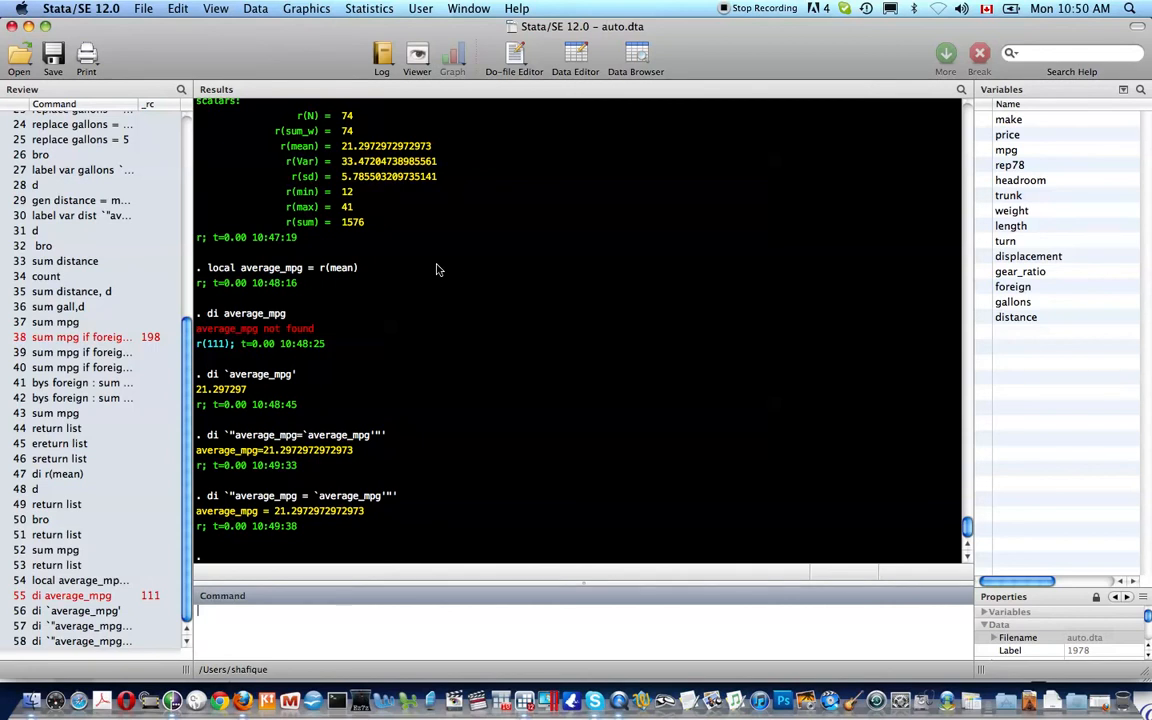
Try to load the example dataset with sysuse lifexp, and again with the name corrected to lifeexp.
type("sysuse lifexp")
key("Return")
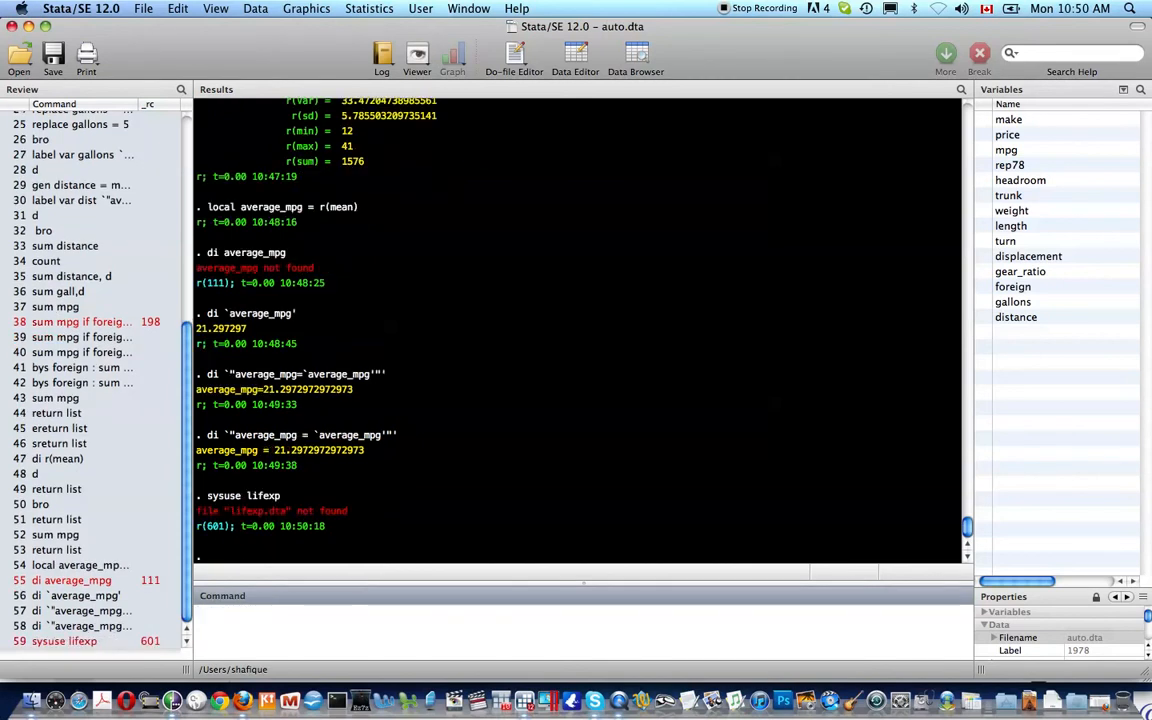
key("Page_Up")
key("Left")
key("Left")
key("Left")
type("e")
key("Return")
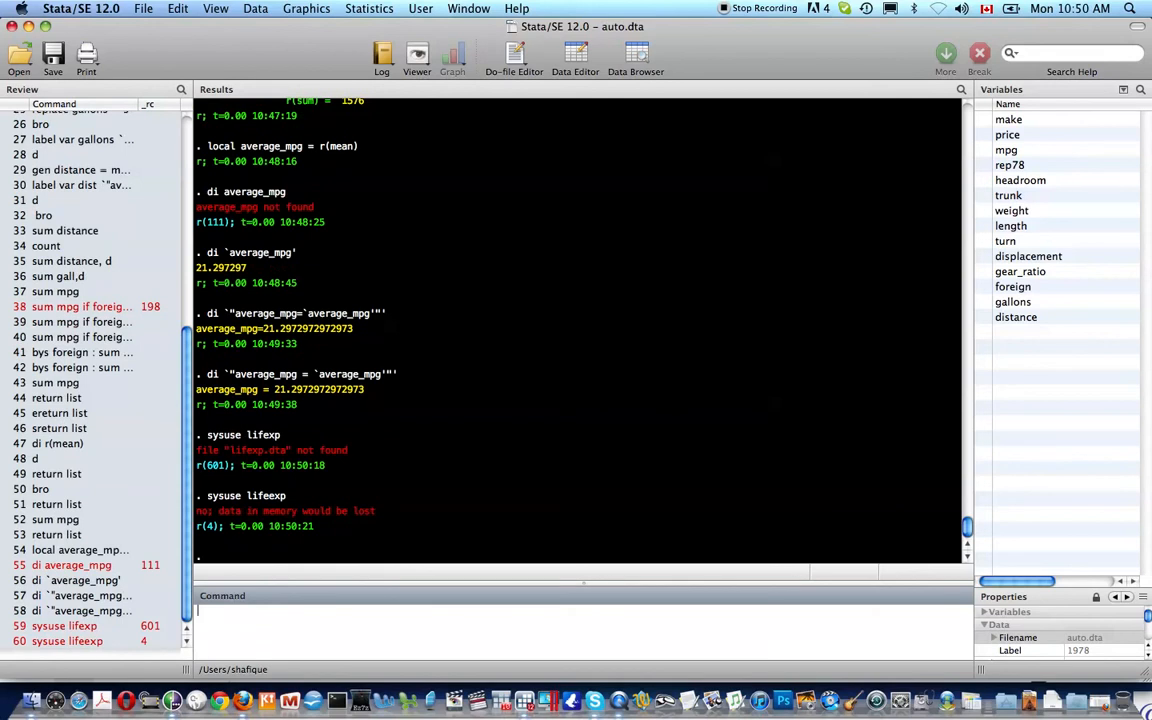
Load the life expectancy example dataset, discarding the data in memory, with sysuse lifeexp, clear.
key("Page_Up")
type(", clear")
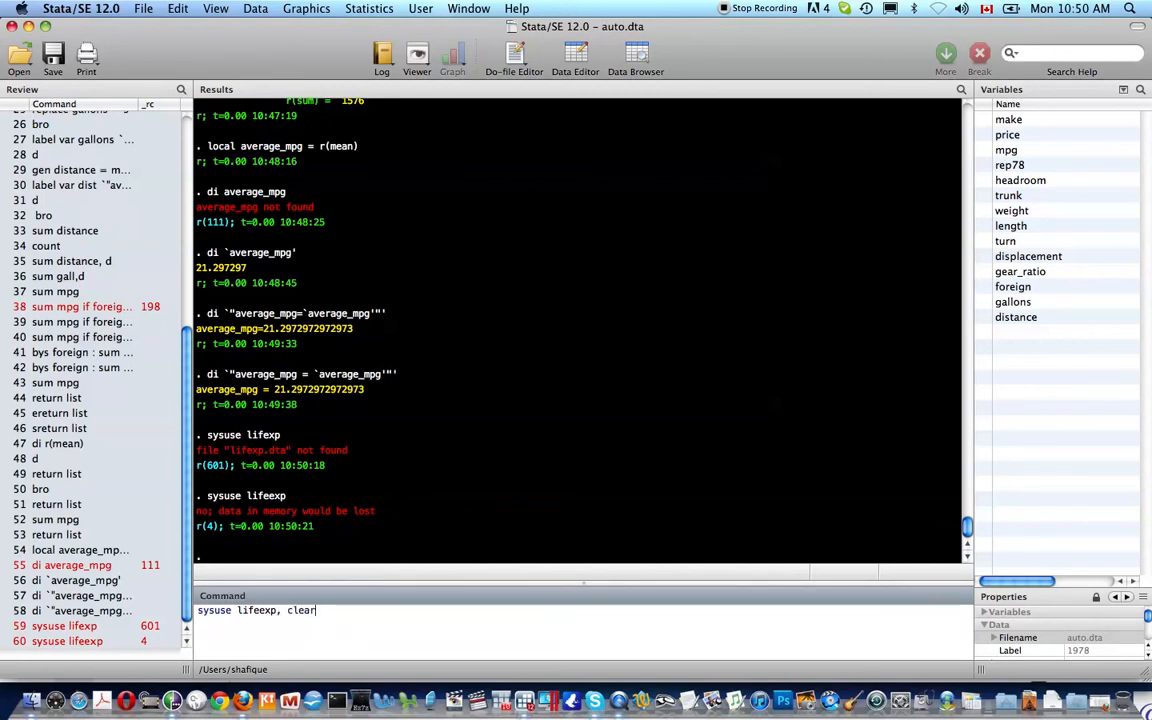
key("Return")
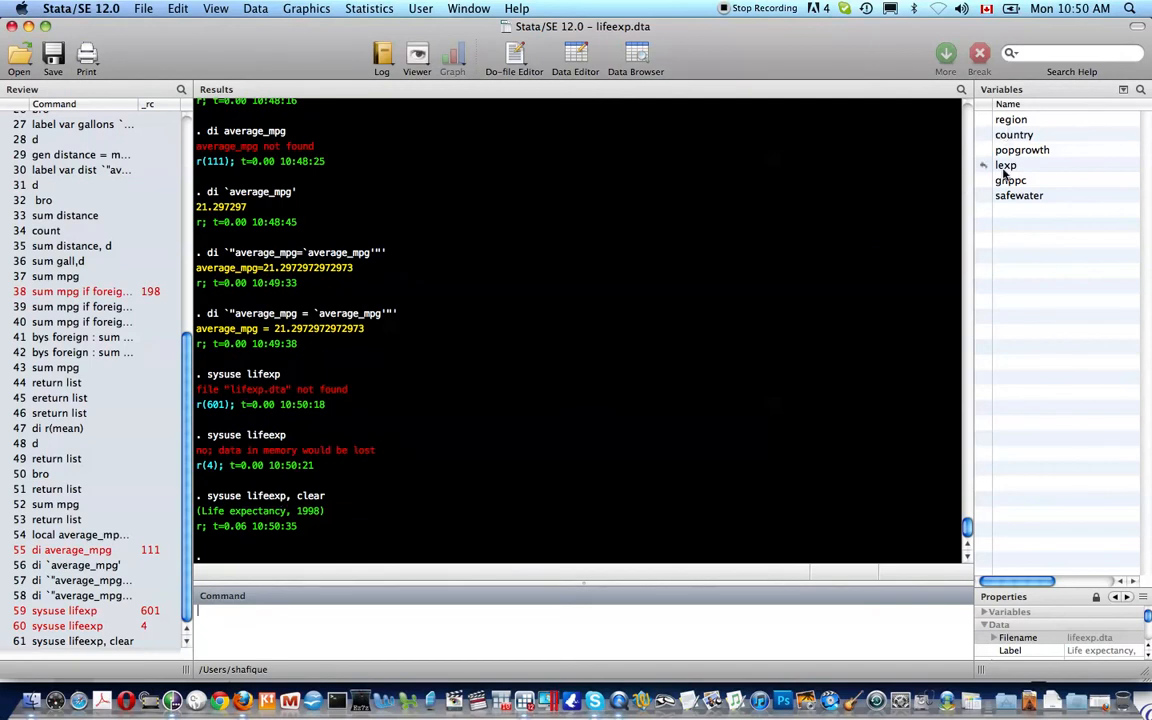
Review the dataset's notes with note, both before and after describing its variables with d.
type("note")
key("Return")
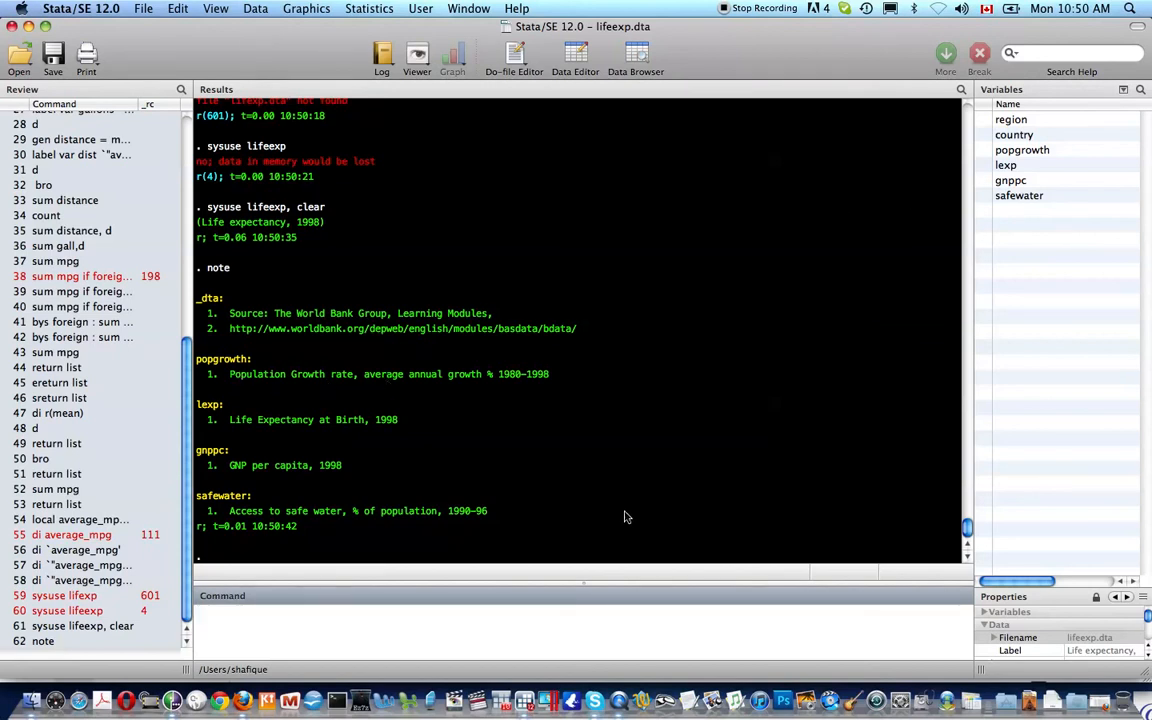
type("d")
key("Return")
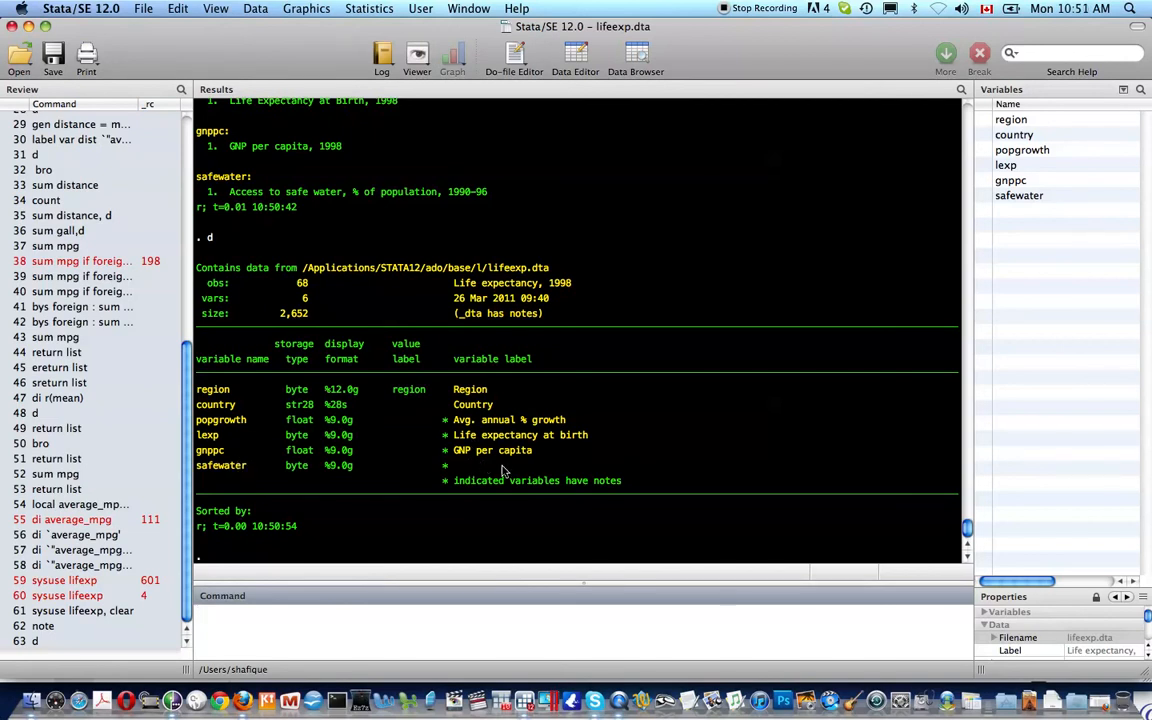
type("note")
key("Return")
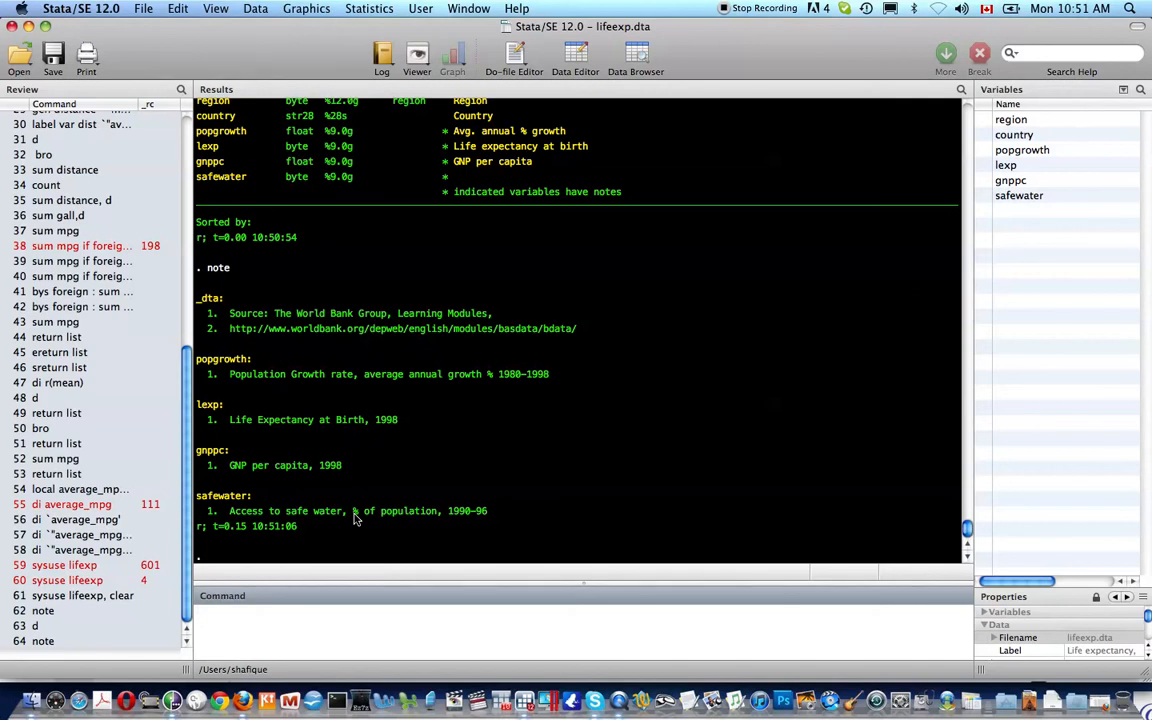
Reload the automobile dataset with sysuse auto, clear and tabulate the car type with tab foreign.
type("sysuse auto, clear")
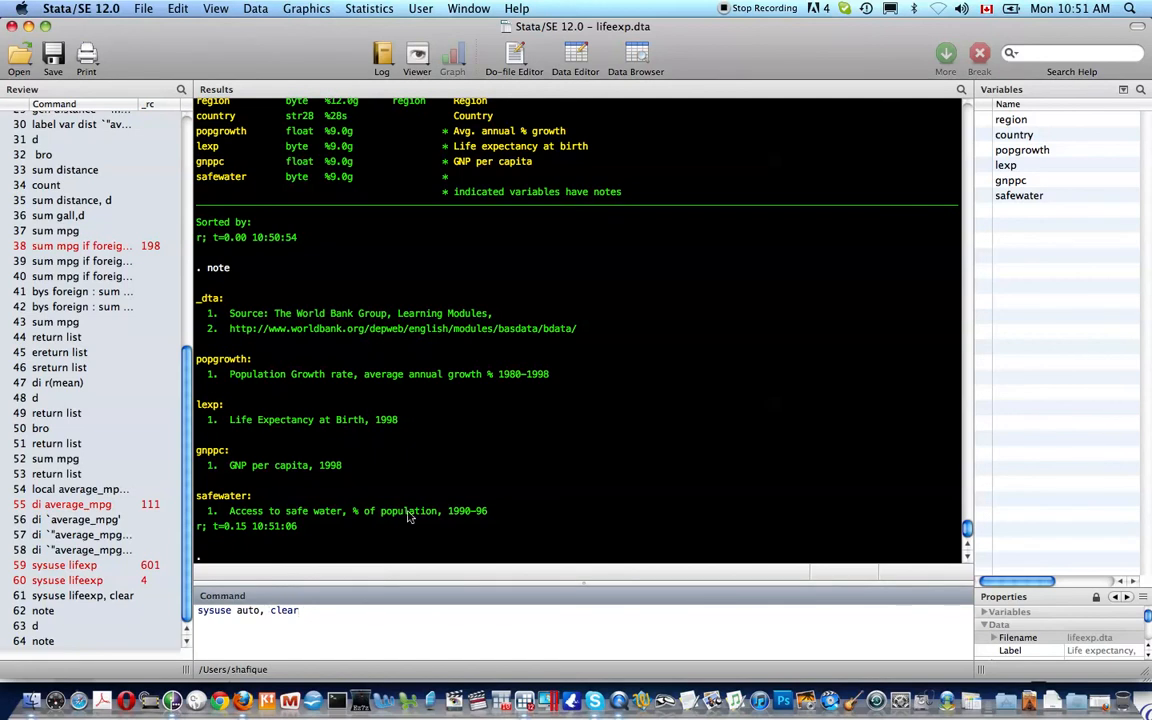
key("Return")
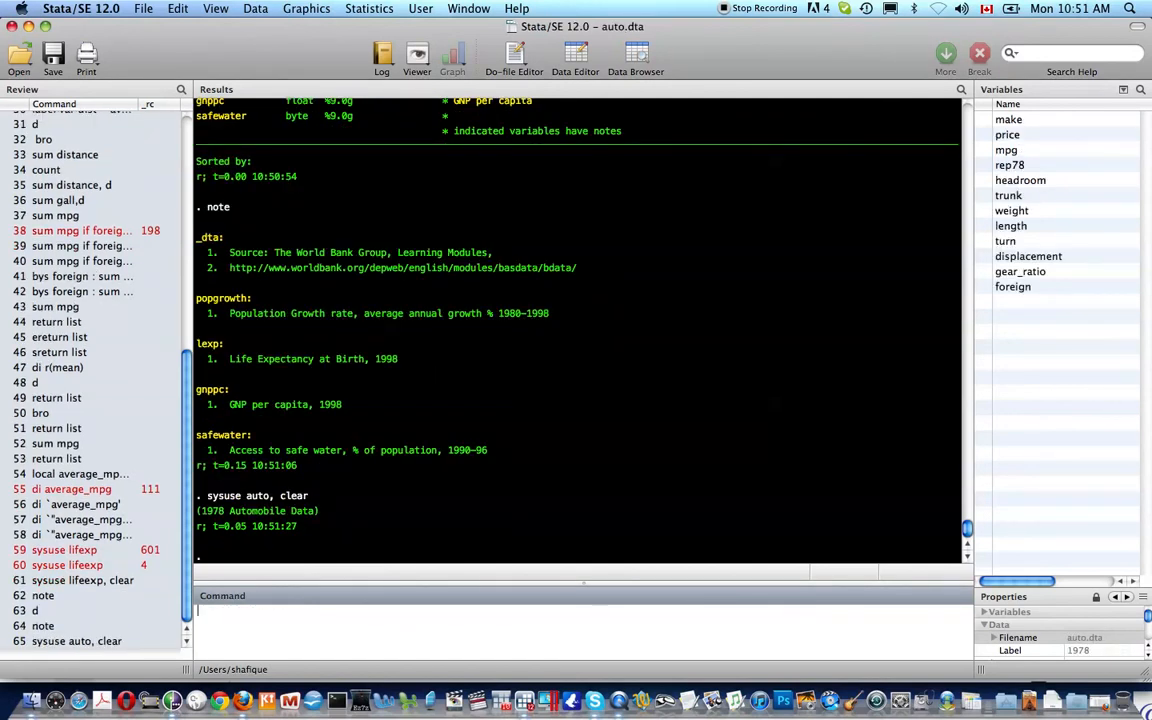
type("tab fo")
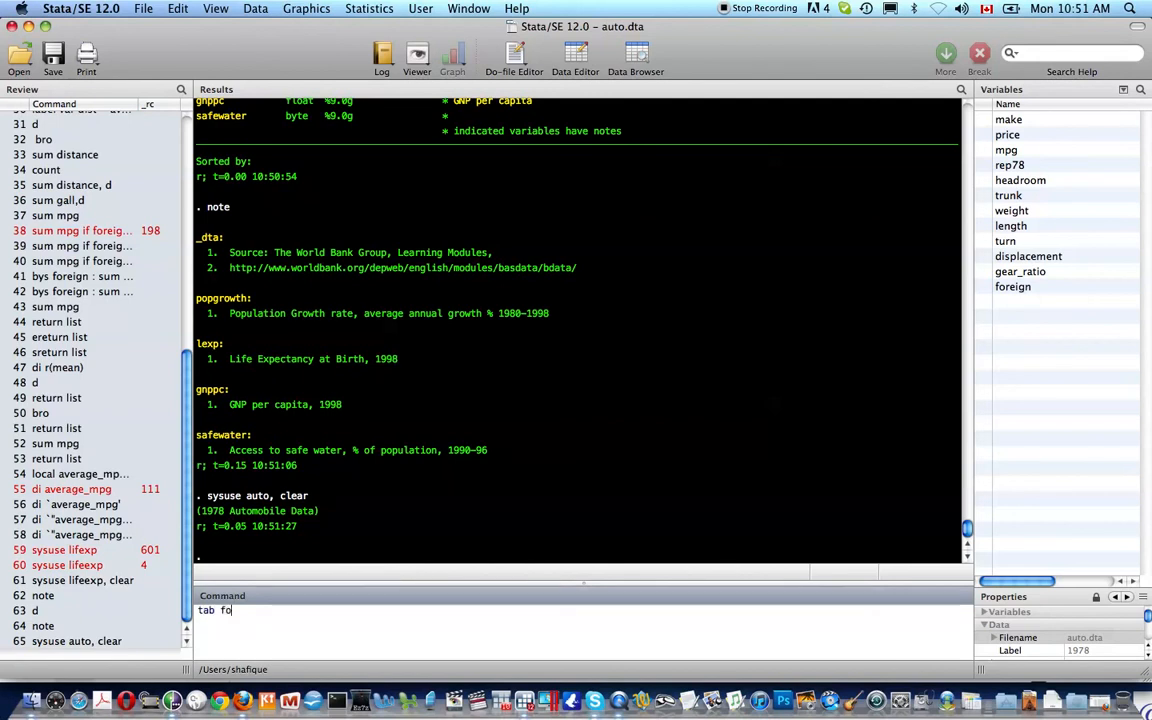
type("reign")
key("Return")
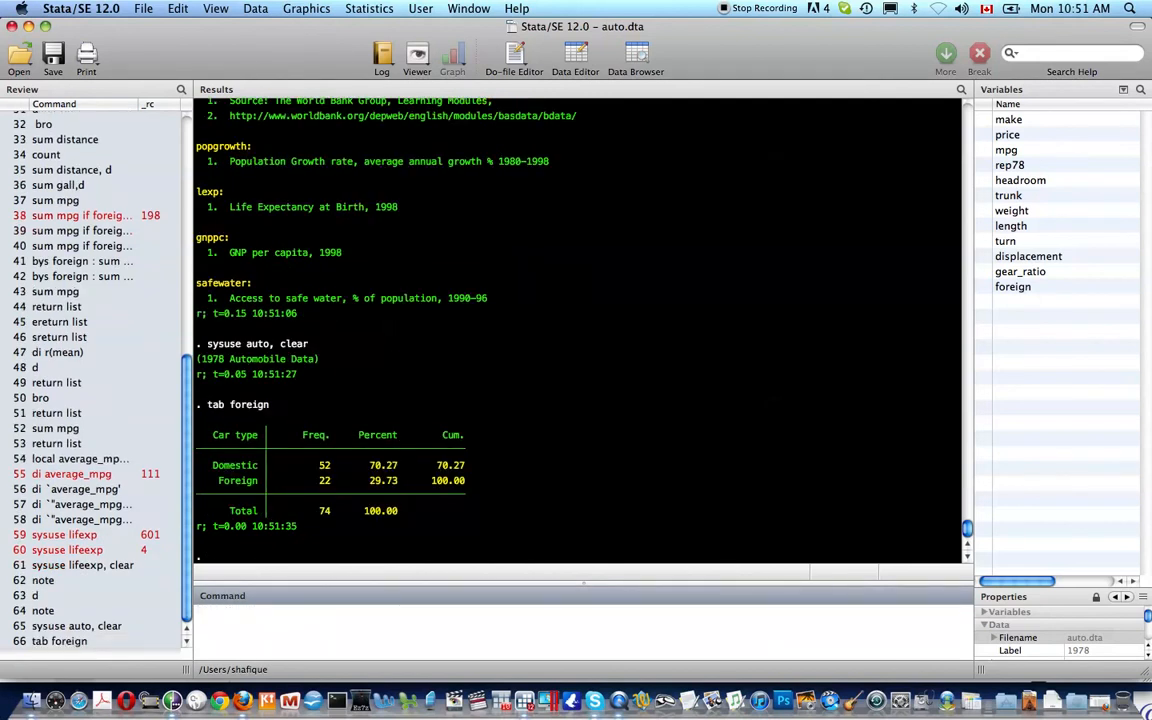